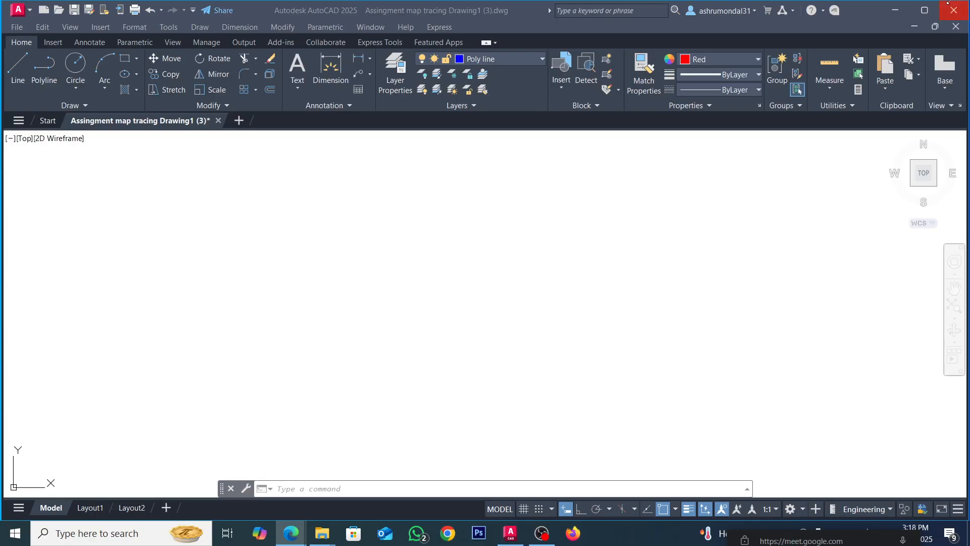
# Step: Open the image 64"= 1 mile from the desktop's scale folder and enlarge its viewer to full screen
pyautogui.click(891, 26)
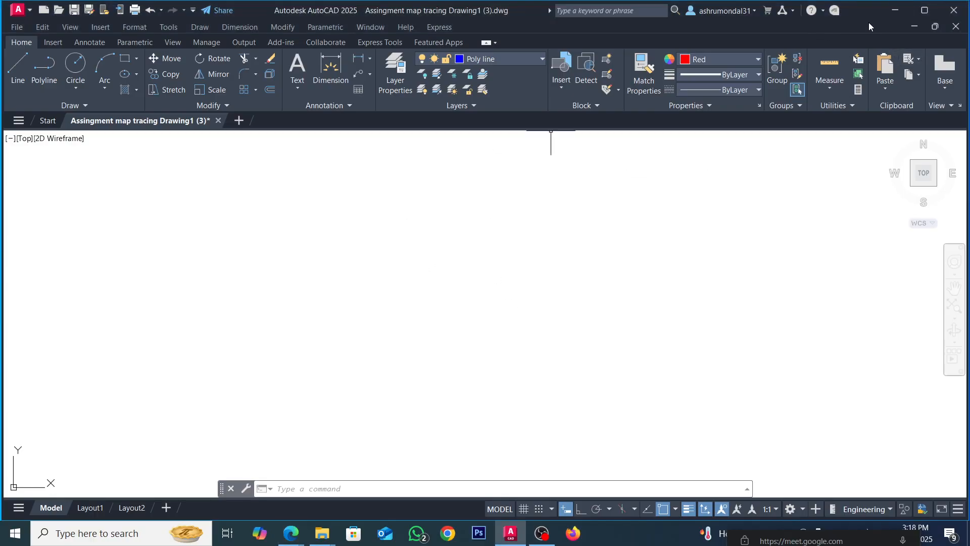
pyautogui.click(891, 15)
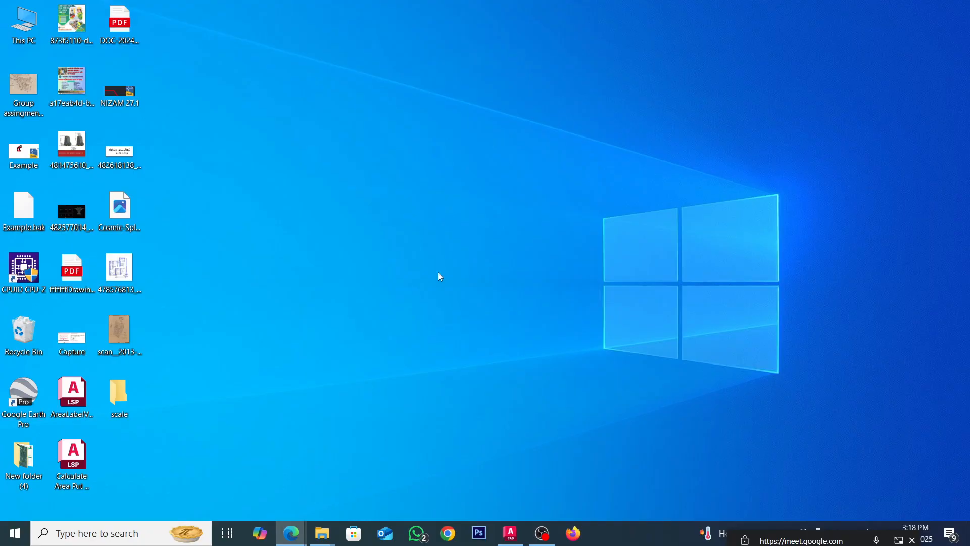
pyautogui.doubleClick(128, 388)
pyautogui.click(504, 139)
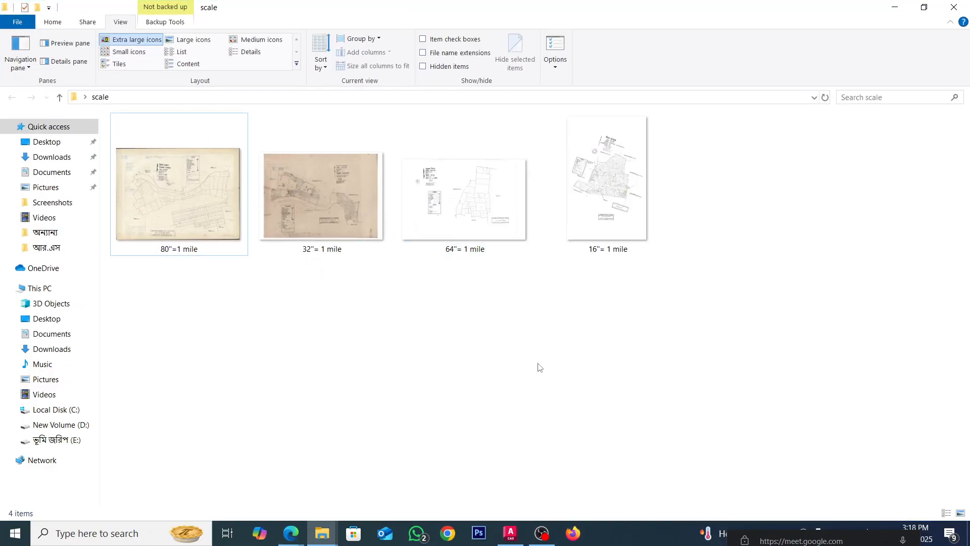
pyautogui.doubleClick(466, 208)
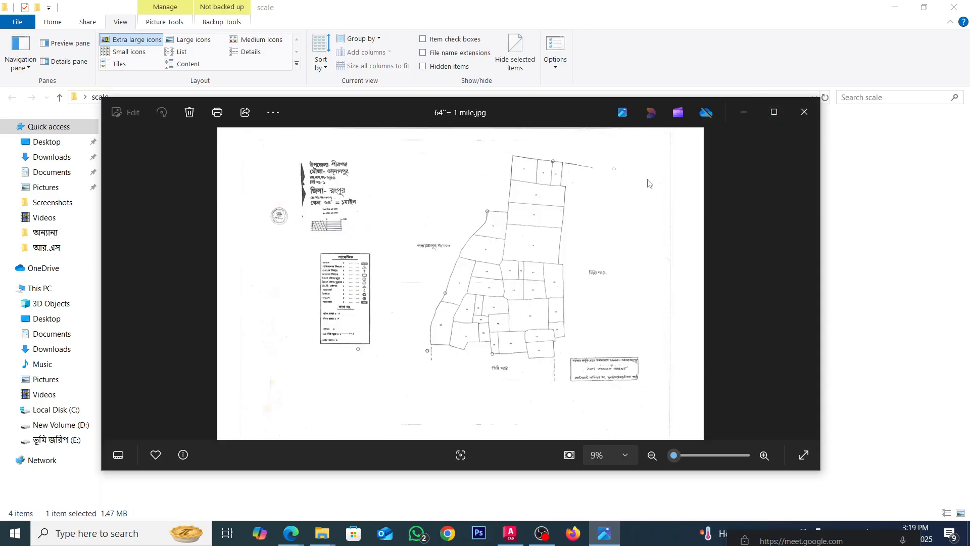
pyautogui.click(770, 109)
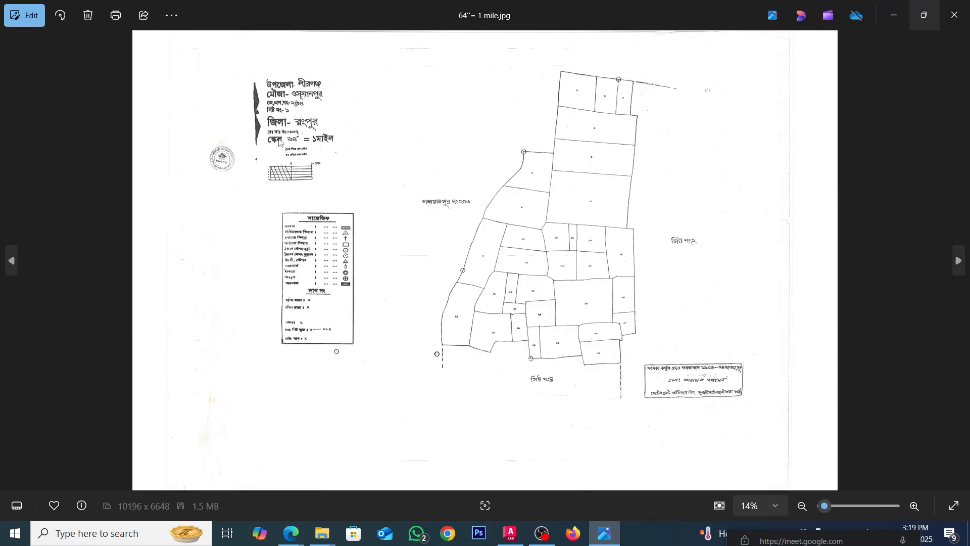
# Step: Examine the map's title block, written scale and plot layout, then close the image and switch to AutoCAD
pyautogui.scroll(2, 295, 138)
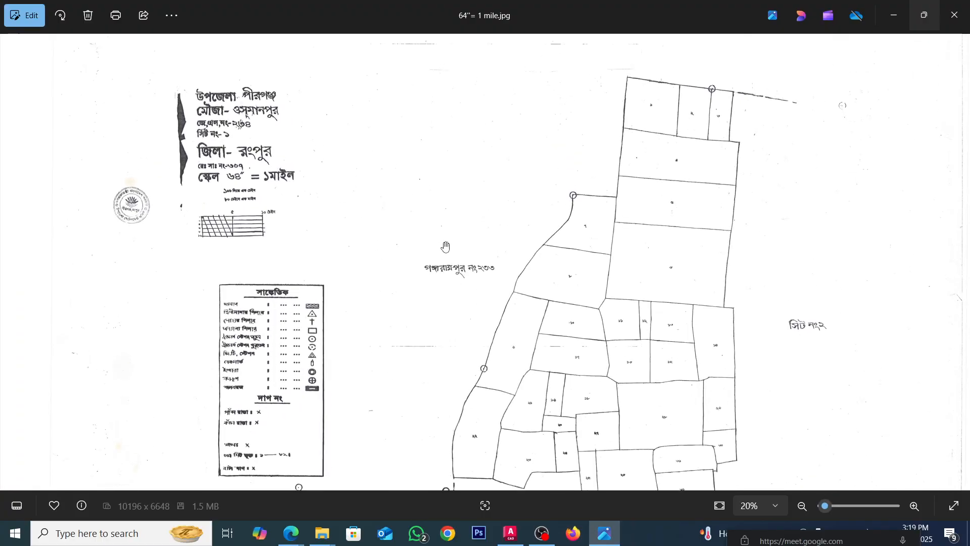
pyautogui.scroll(-1, 470, 239)
pyautogui.scroll(-2, 460, 242)
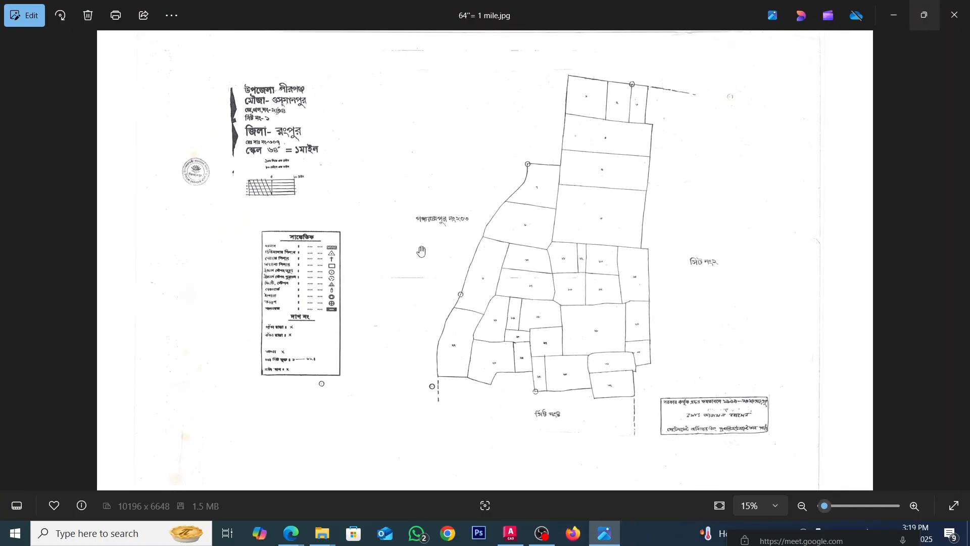
pyautogui.scroll(2, 289, 151)
pyautogui.scroll(4, 289, 147)
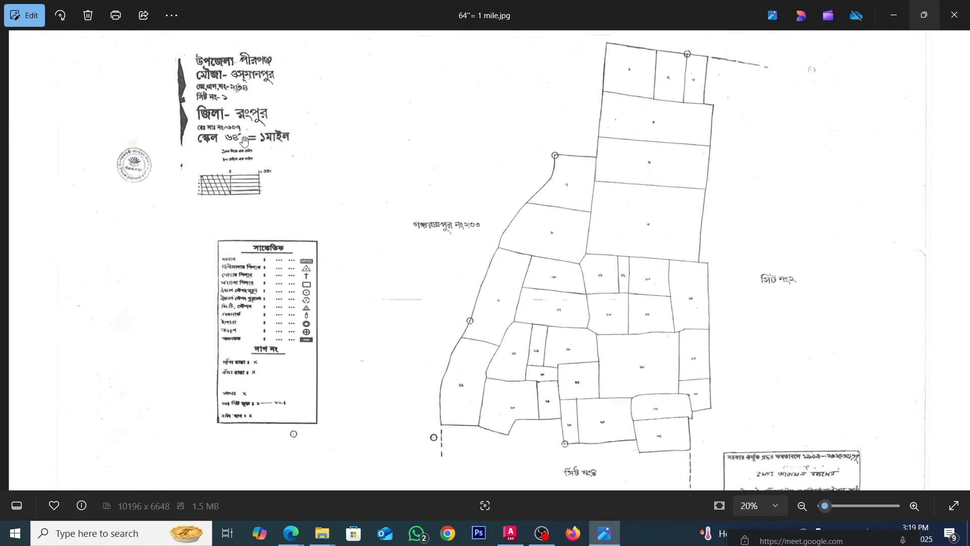
pyautogui.scroll(-5, 453, 223)
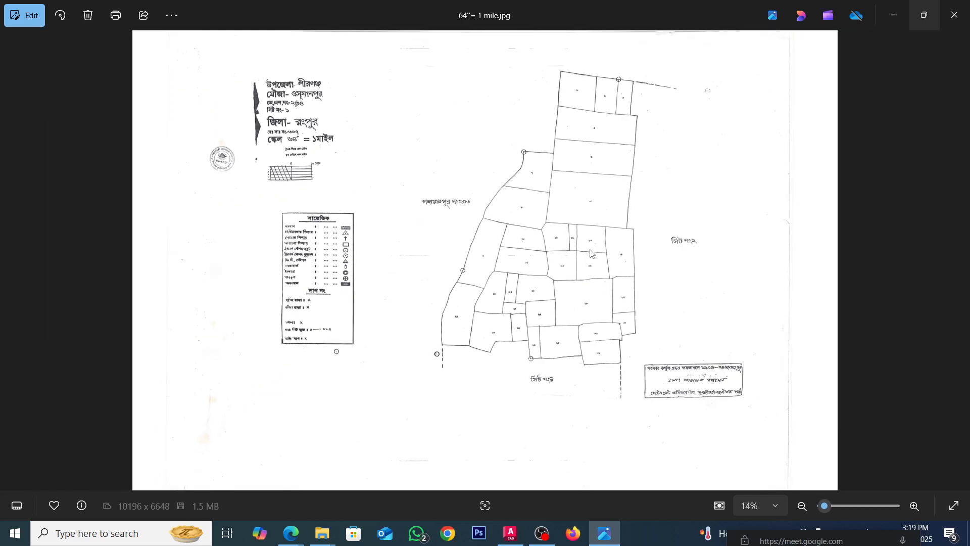
pyautogui.click(954, 15)
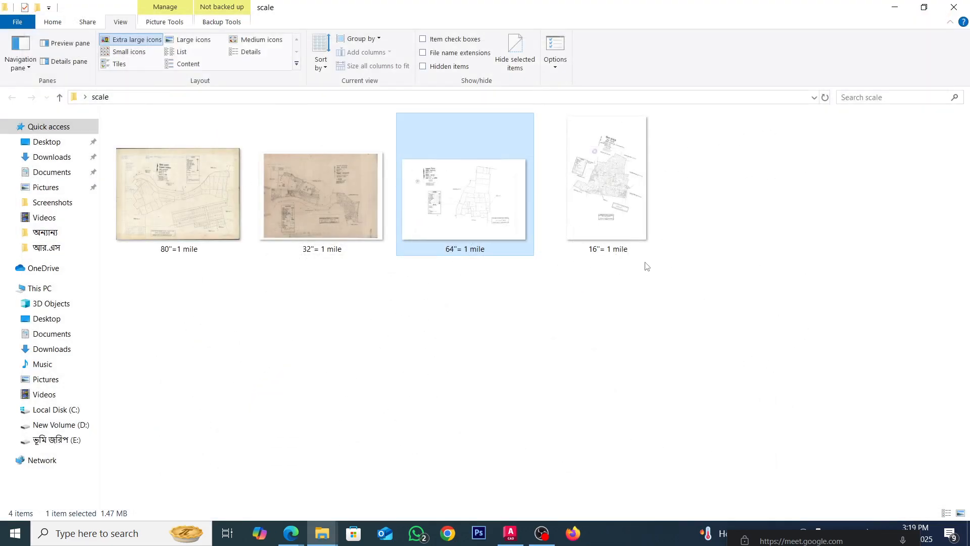
pyautogui.click(511, 533)
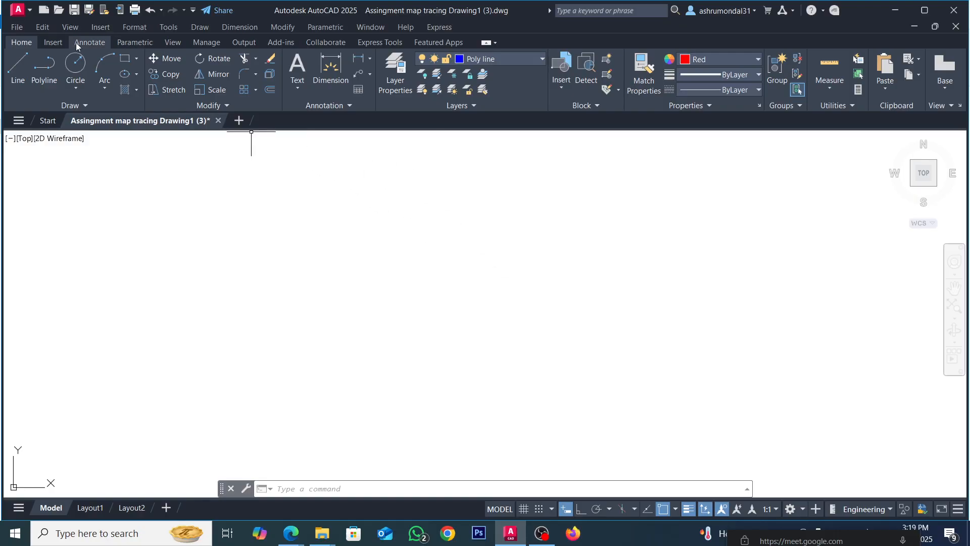
pyautogui.click(102, 27)
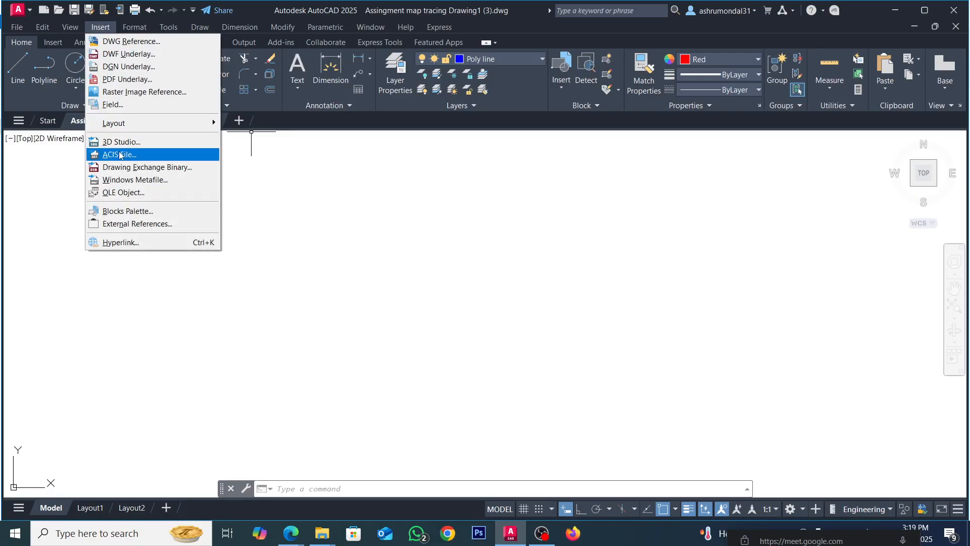
pyautogui.press('super+plus')
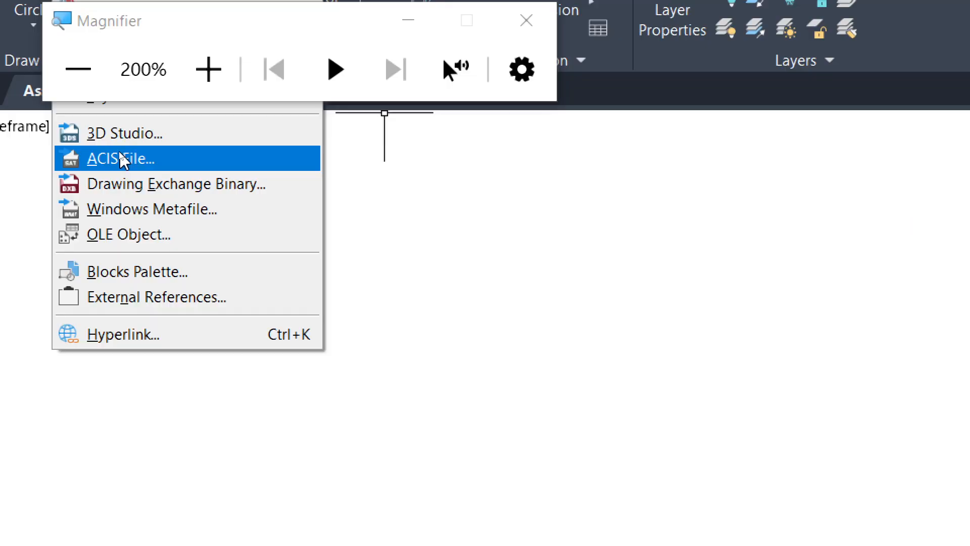
pyautogui.press('super+plus')
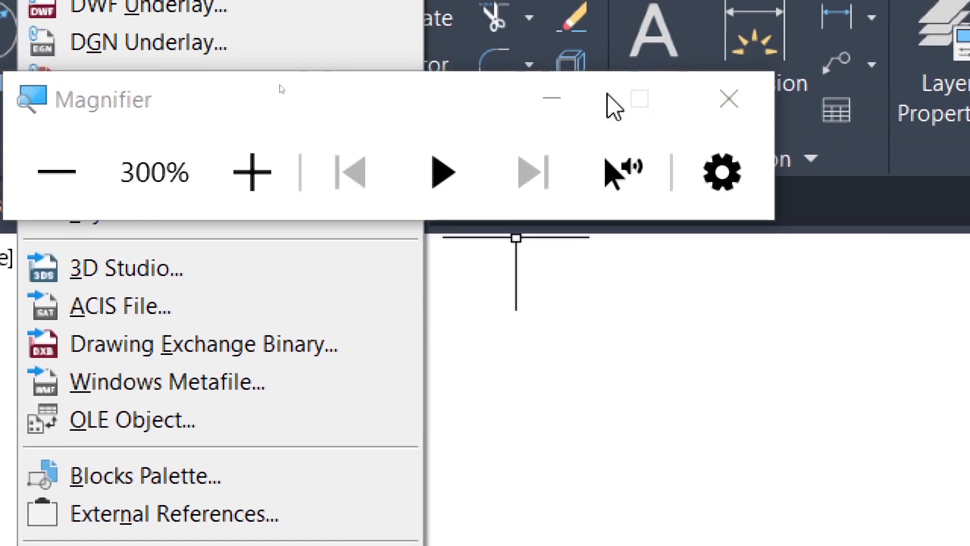
pyautogui.click(549, 121)
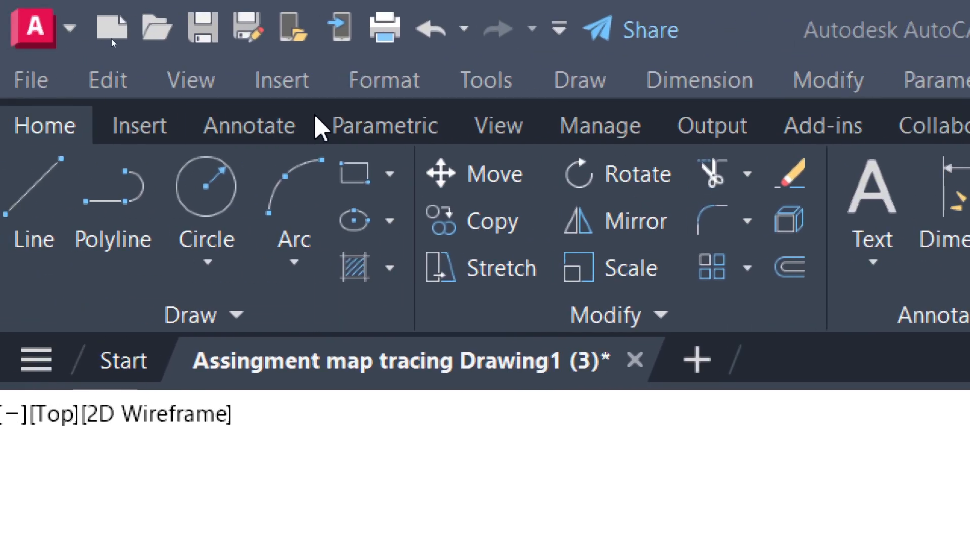
# Step: Start a raster image reference and choose the file 64"= 1 mile from the desktop's scale folder
pyautogui.click(292, 80)
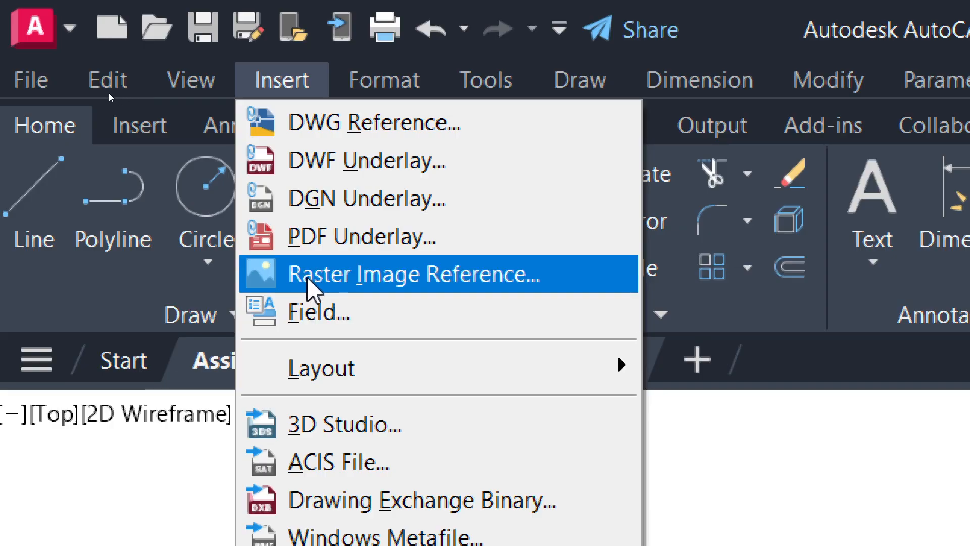
pyautogui.click(333, 279)
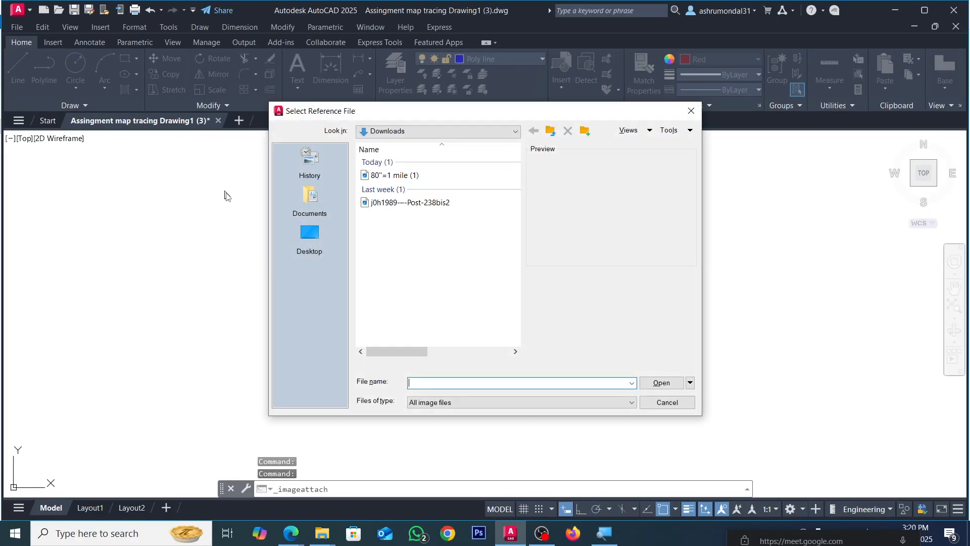
pyautogui.click(315, 239)
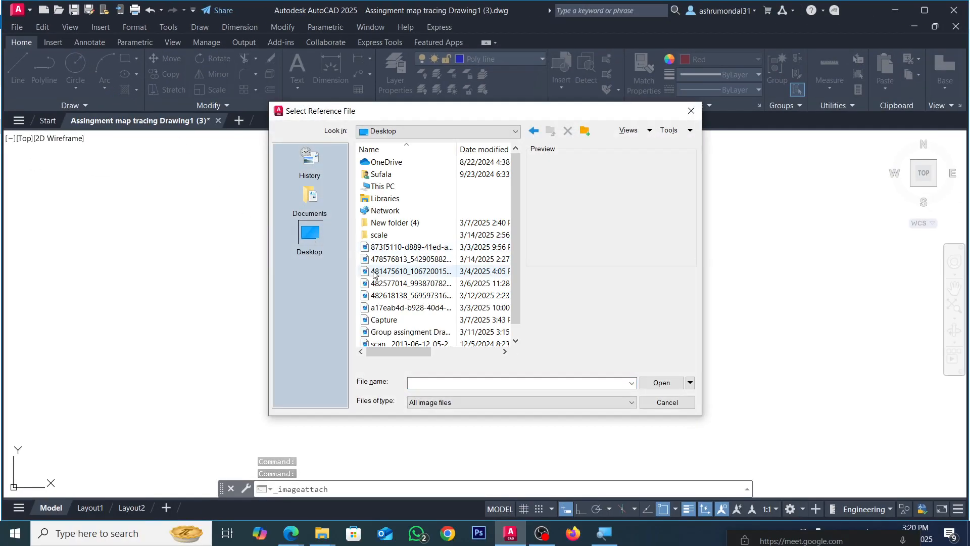
pyautogui.doubleClick(386, 222)
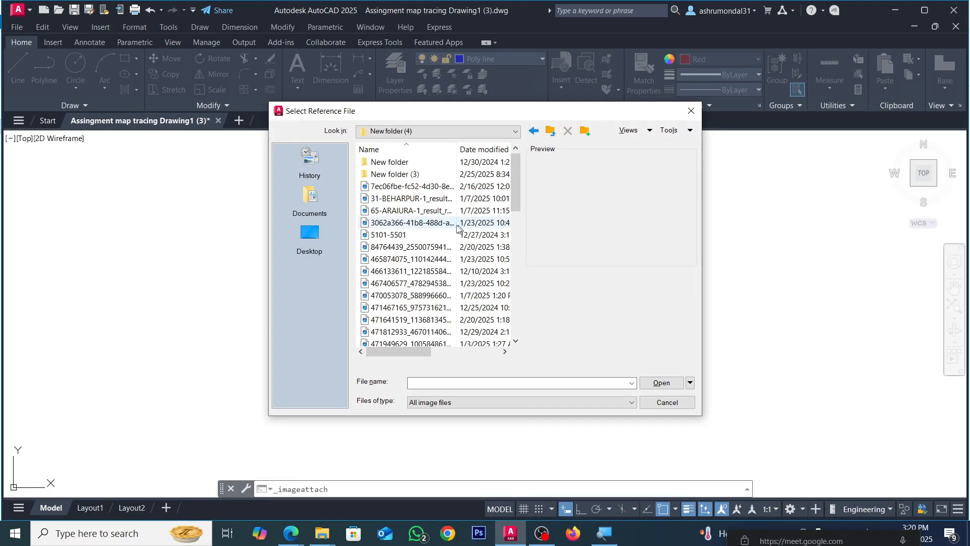
pyautogui.click(584, 130)
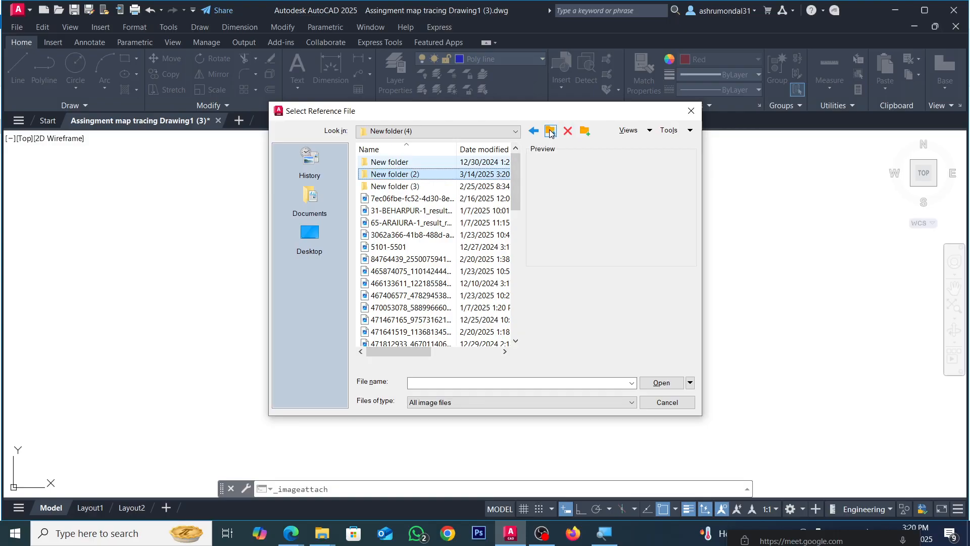
pyautogui.click(311, 235)
pyautogui.doubleClick(430, 234)
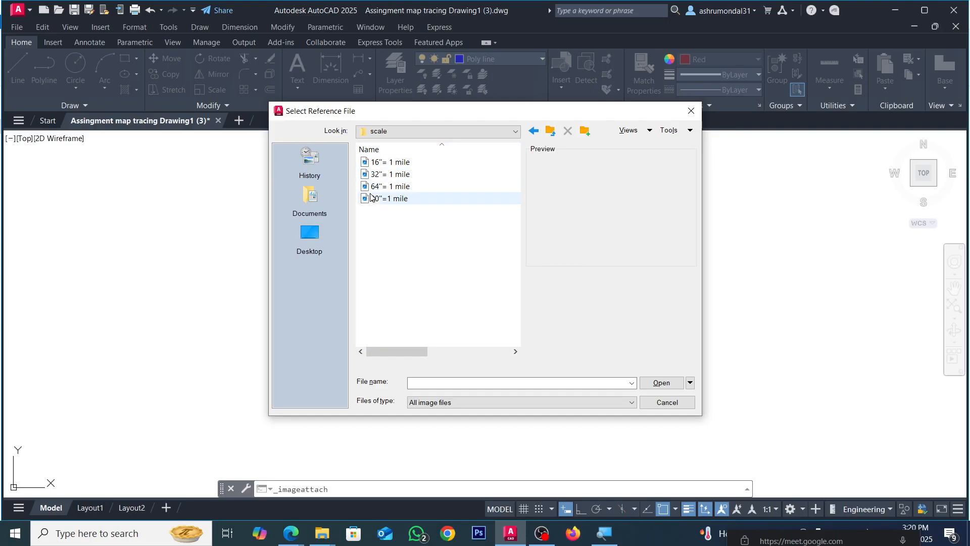
pyautogui.doubleClick(384, 186)
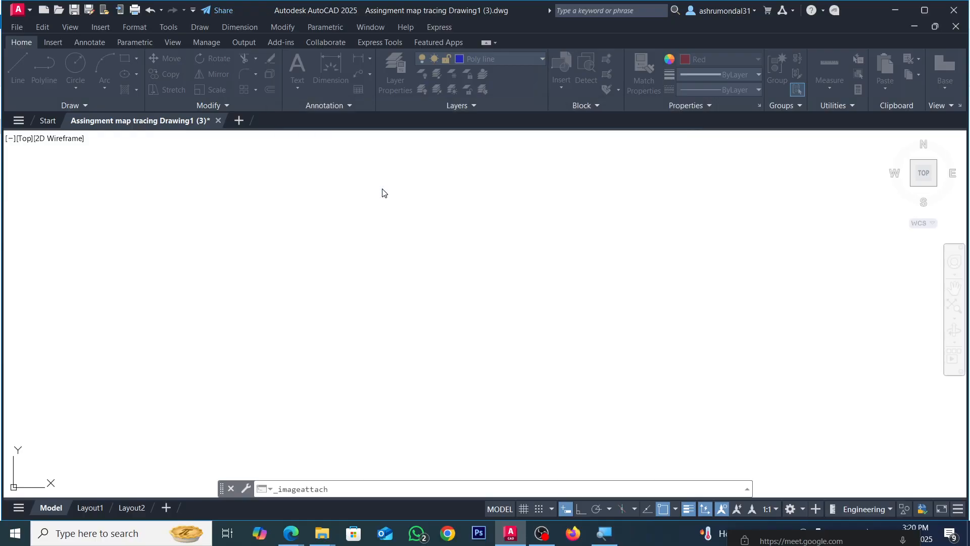
# Step: Set the image attachment's scale to 99, choose its path type, and place the image at a picked insertion point
pyautogui.click(513, 298)
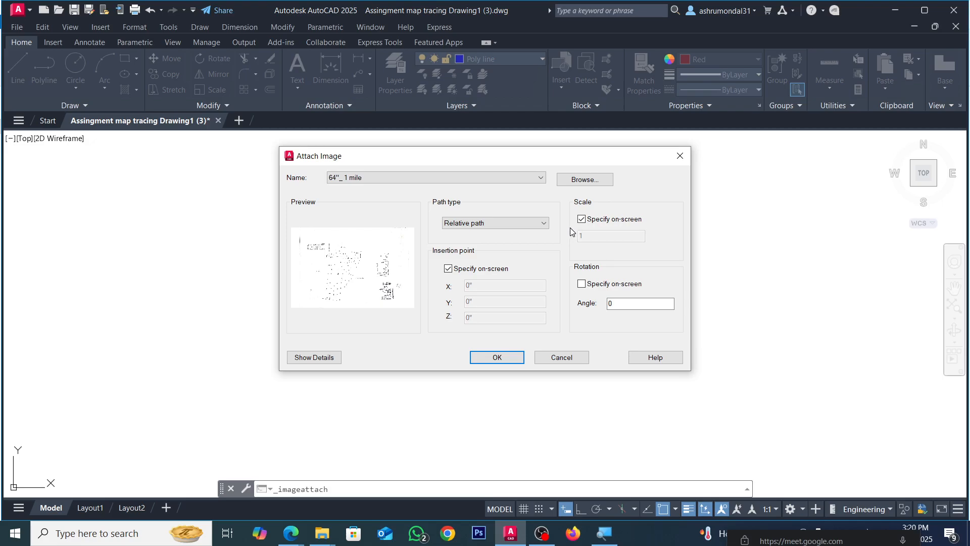
pyautogui.click(582, 219)
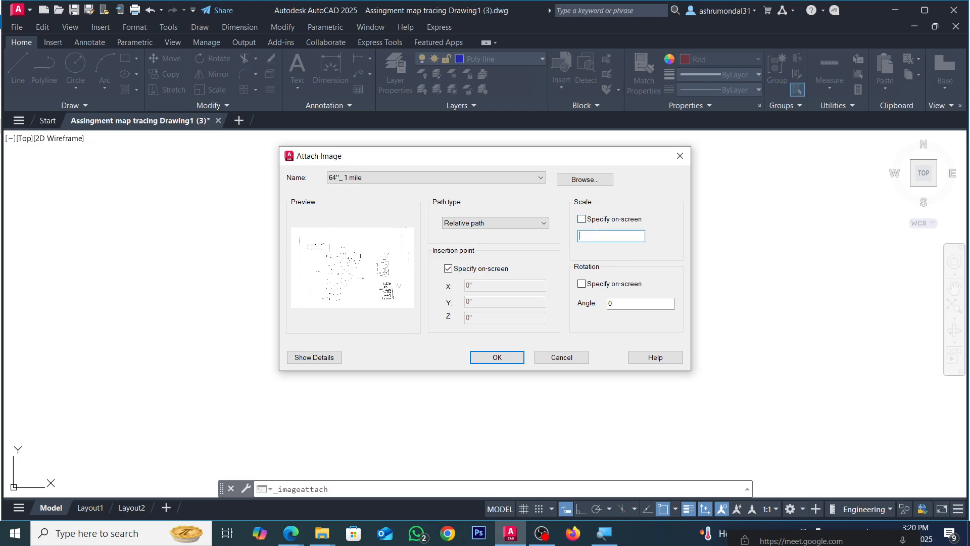
pyautogui.write('99')
pyautogui.click(514, 224)
pyautogui.click(480, 248)
pyautogui.click(497, 357)
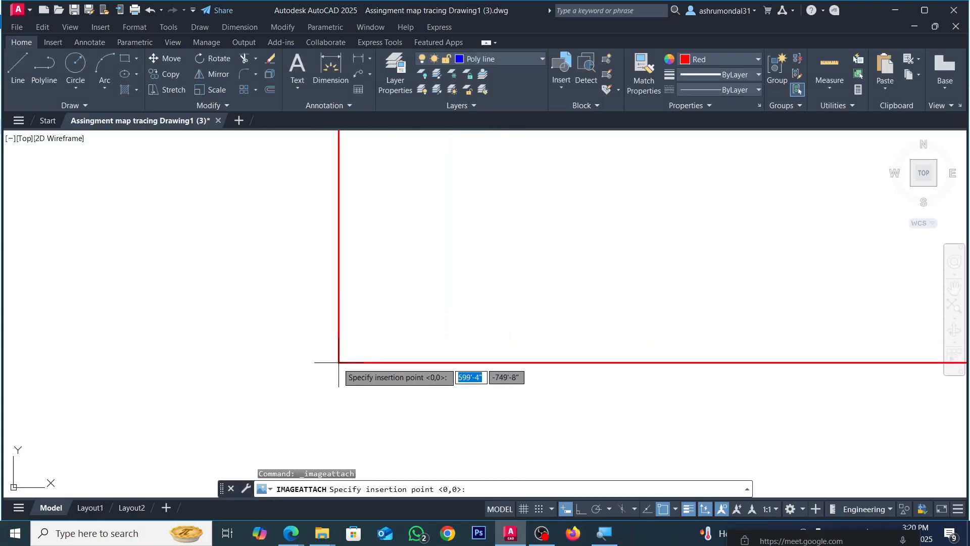
pyautogui.click(293, 363)
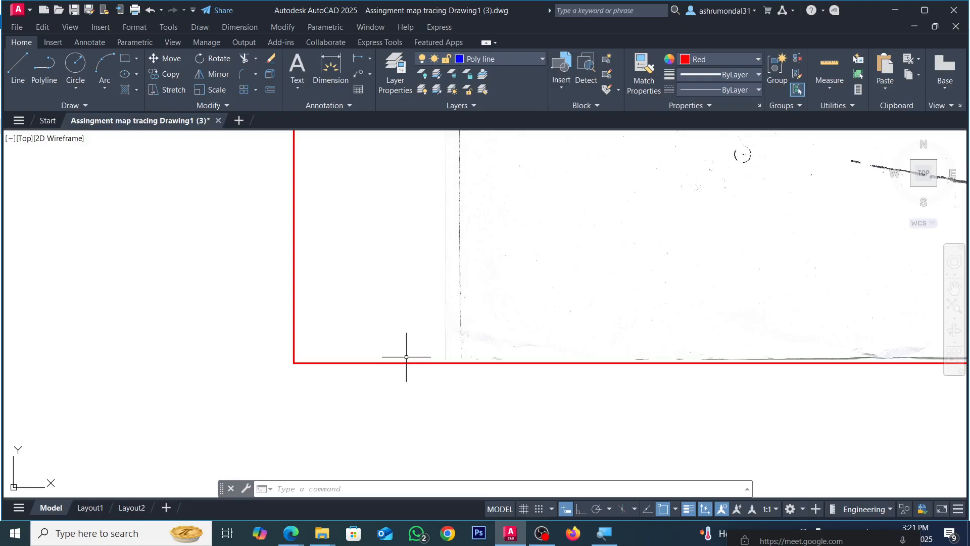
# Step: Move the attached map image off the existing drawing into the empty area to its right
pyautogui.write('z')
pyautogui.press('Return')
pyautogui.write('a')
pyautogui.press('Return')
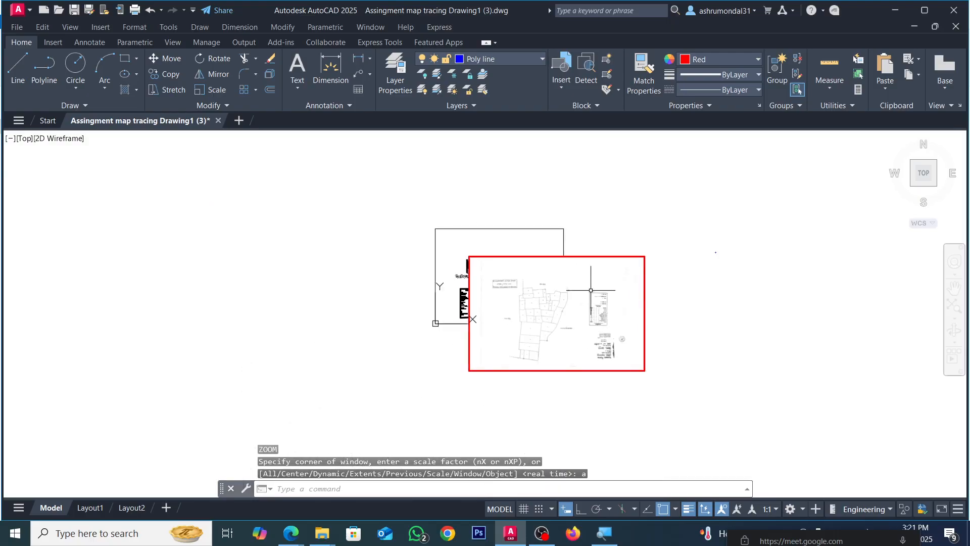
pyautogui.click(712, 240)
pyautogui.click(662, 276)
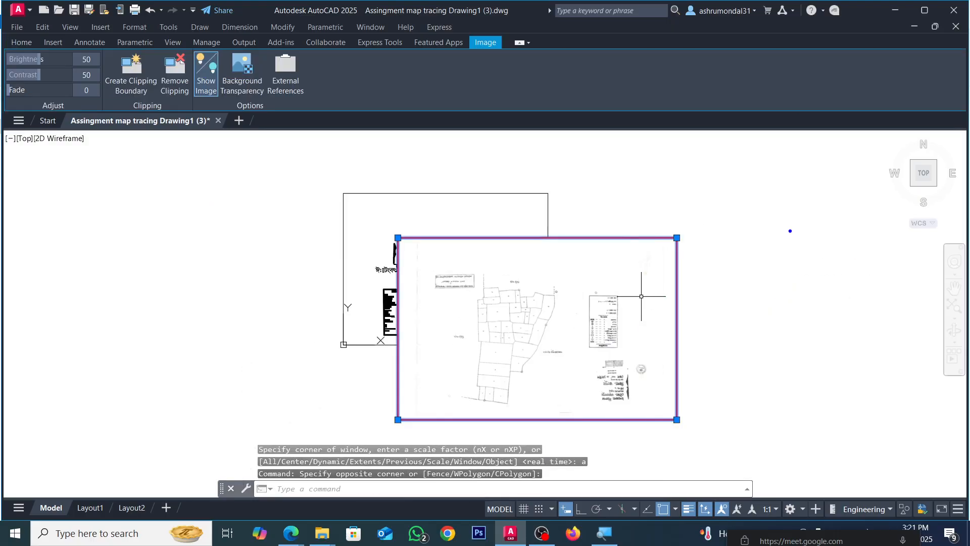
pyautogui.write('m')
pyautogui.press('Return')
pyautogui.click(600, 293)
pyautogui.scroll(-4, 526, 306)
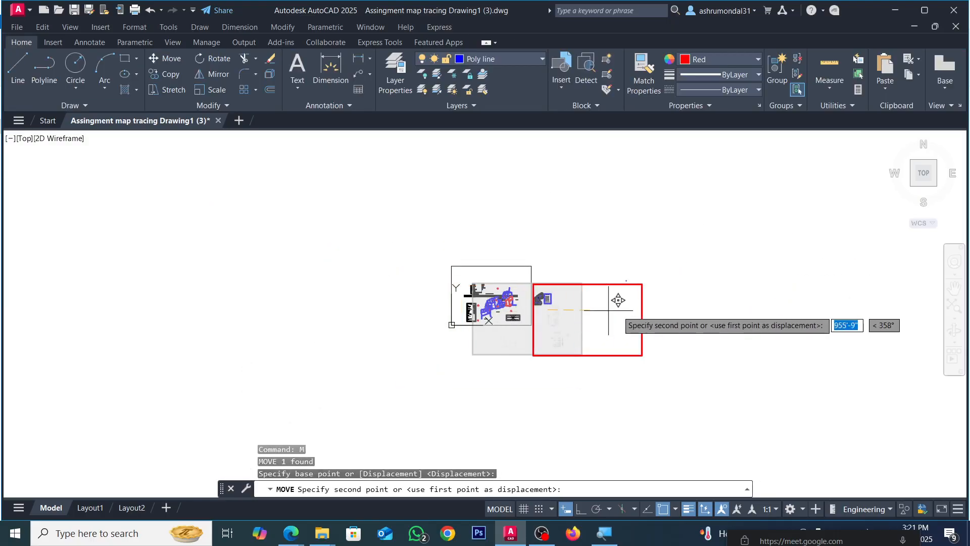
pyautogui.click(772, 284)
# Step: Rotate the attached map image by 180° about its lower-right corner with Ortho switched on
pyautogui.scroll(6, 809, 299)
pyautogui.scroll(2, 455, 251)
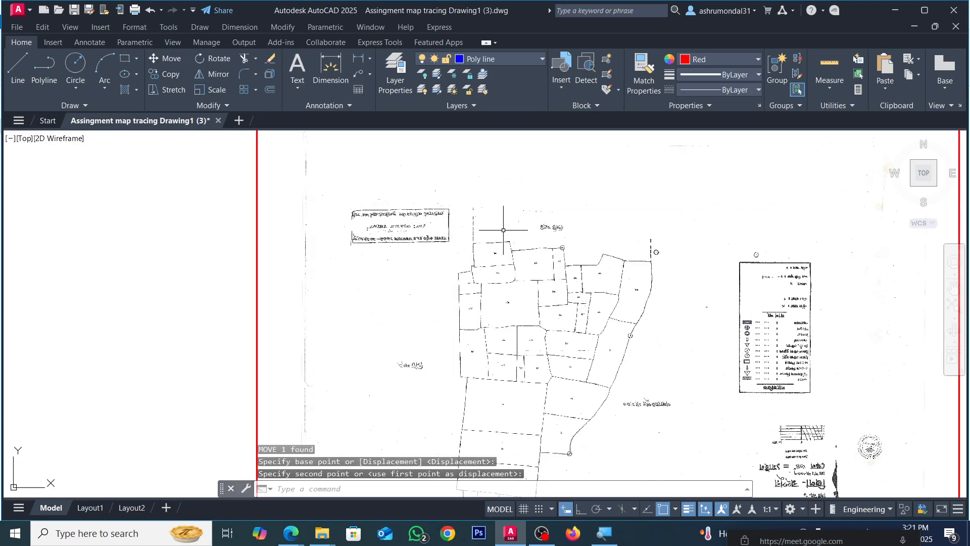
pyautogui.scroll(-2, 508, 233)
pyautogui.scroll(1, 648, 373)
pyautogui.scroll(-3, 649, 372)
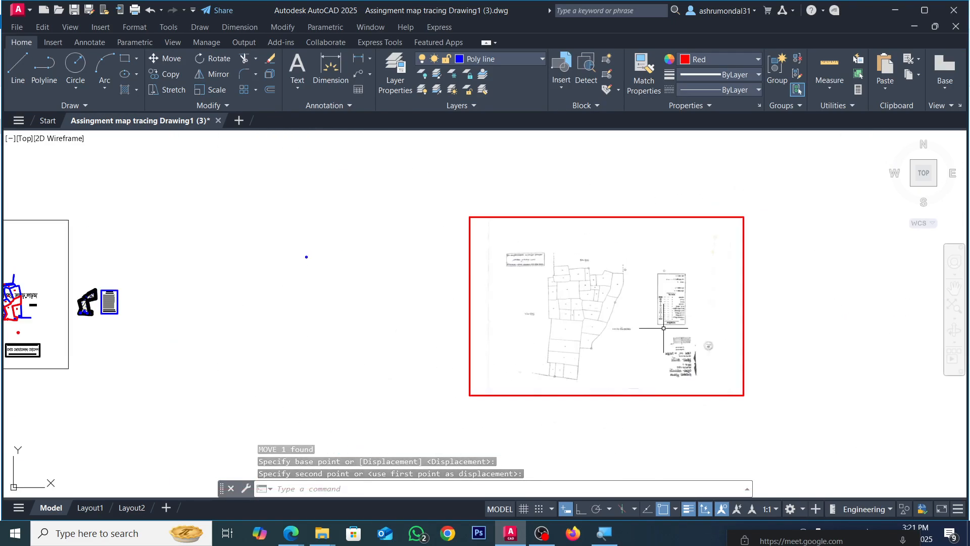
pyautogui.click(769, 204)
pyautogui.click(736, 227)
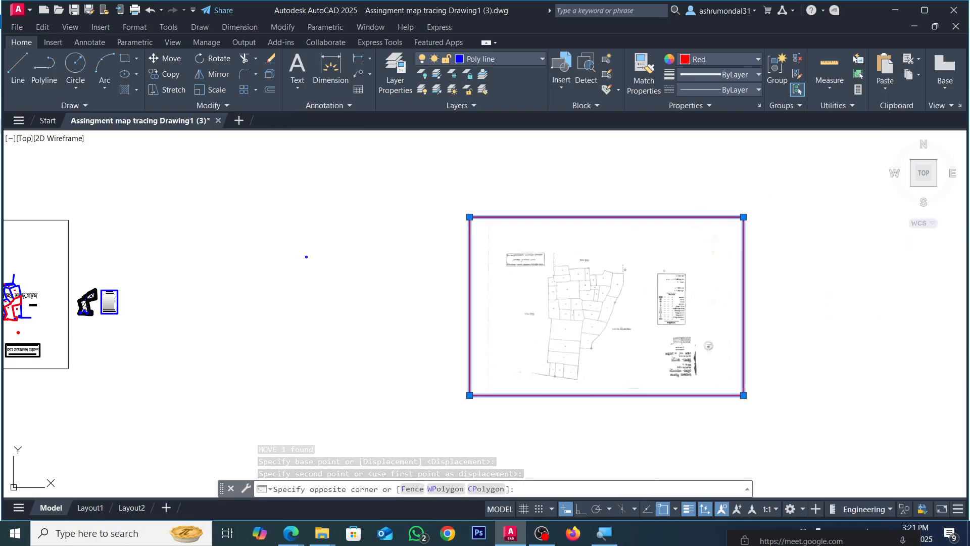
pyautogui.write('ro')
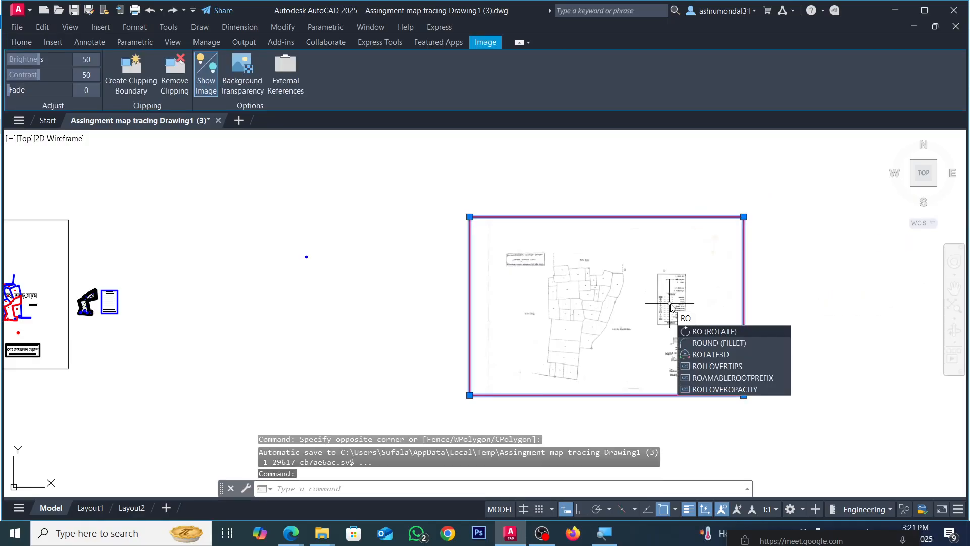
pyautogui.press('Return')
pyautogui.click(582, 509)
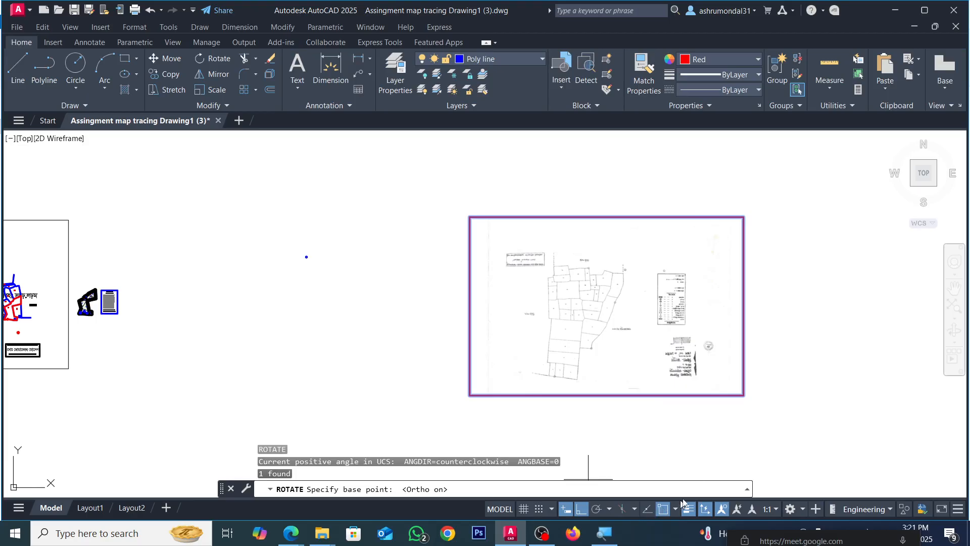
pyautogui.click(742, 395)
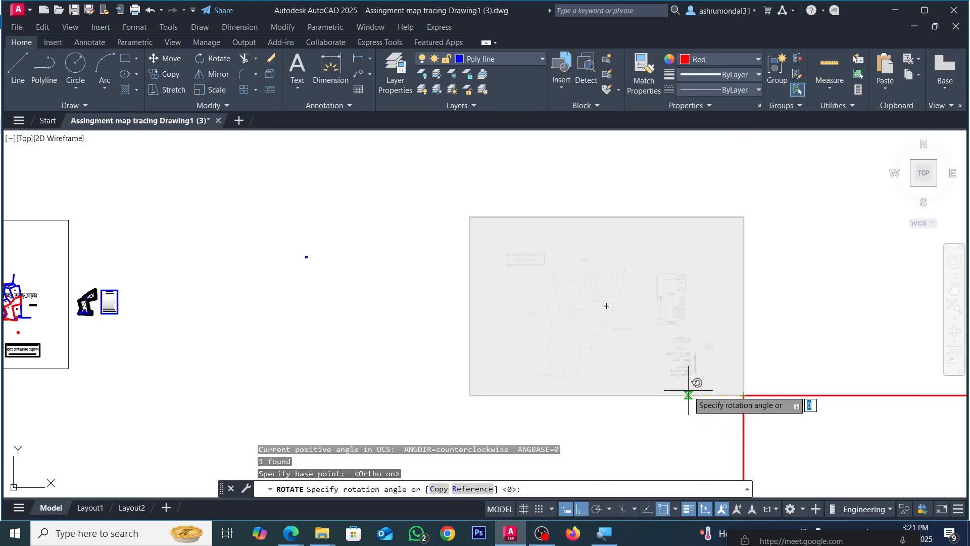
pyautogui.click(688, 390)
pyautogui.scroll(-4, 633, 286)
pyautogui.scroll(4, 713, 329)
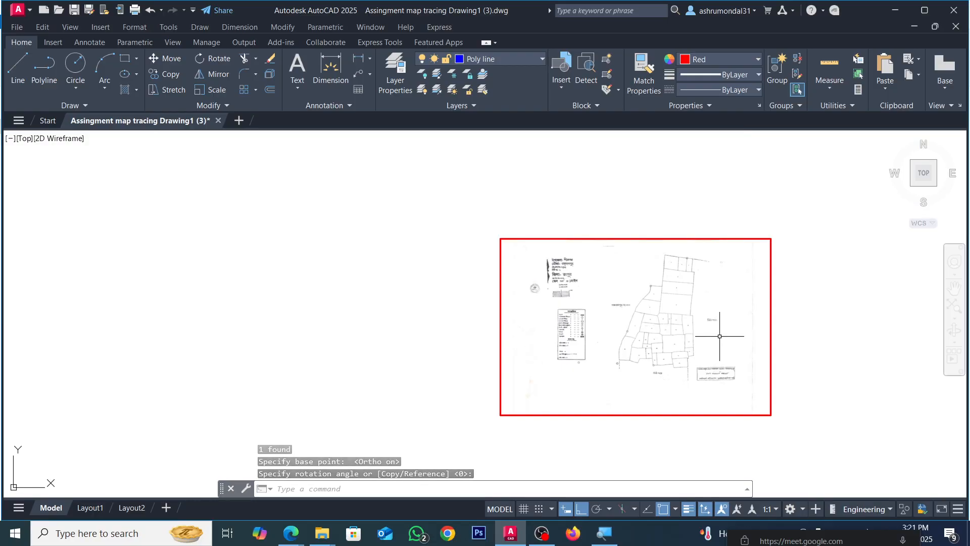
# Step: Begin a dimension on the map's scale bar at its left edge, where it meets the line marked 8
pyautogui.scroll(6, 570, 289)
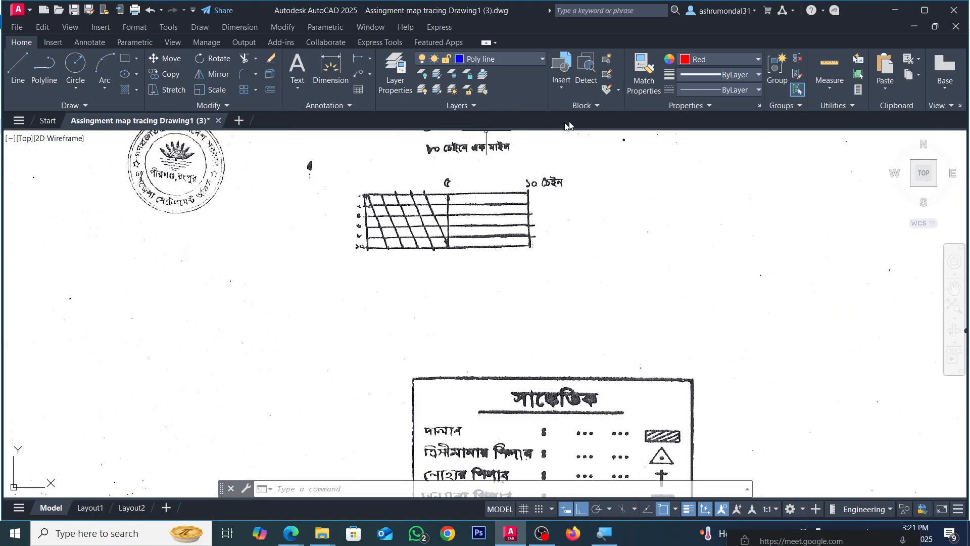
pyautogui.click(331, 66)
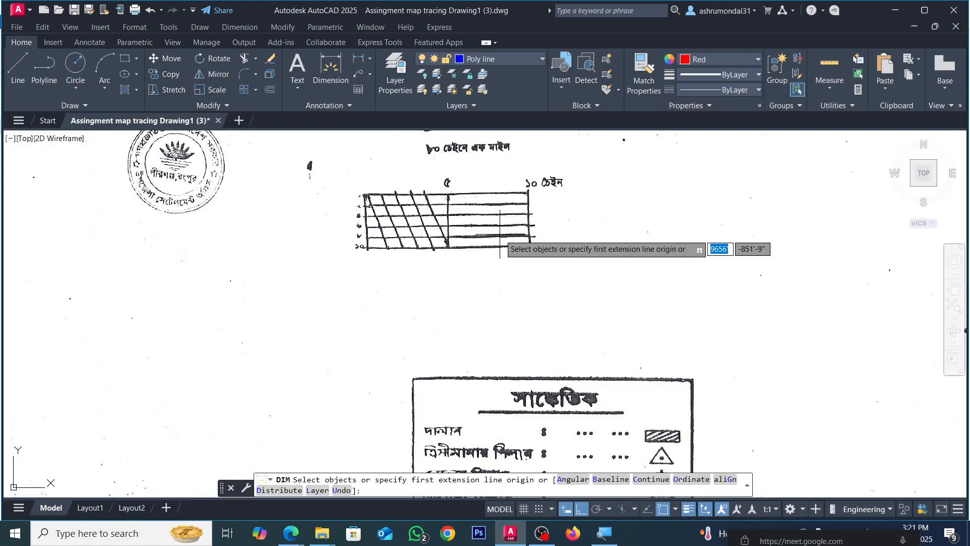
pyautogui.click(330, 68)
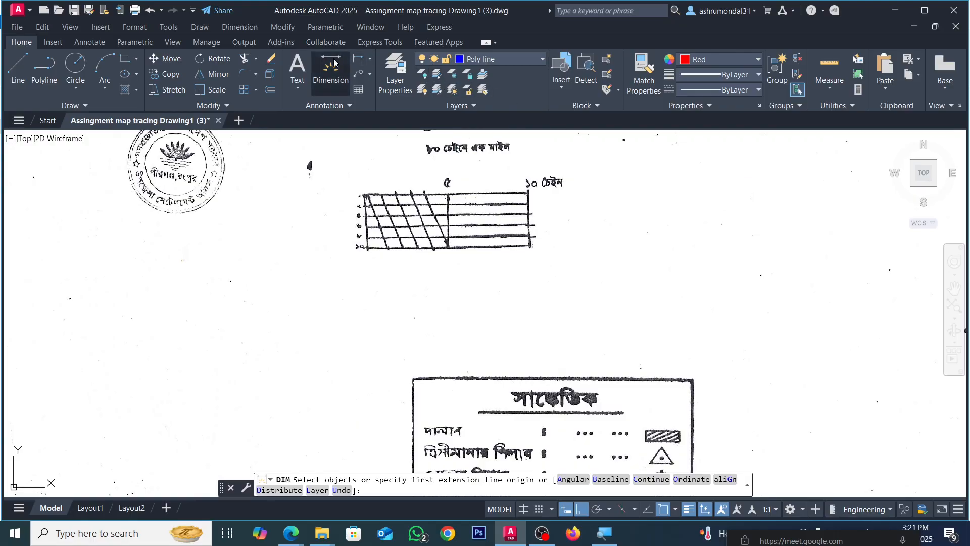
pyautogui.scroll(6, 407, 201)
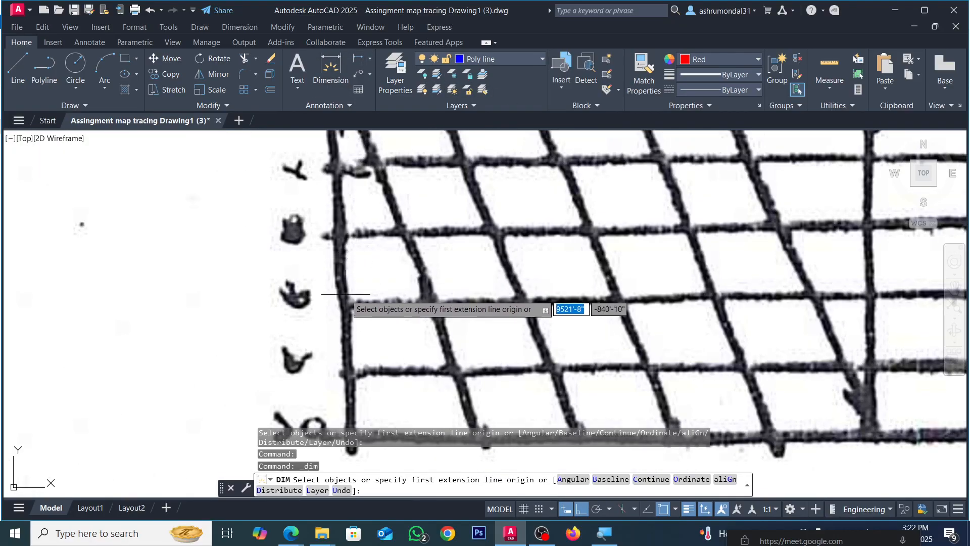
pyautogui.moveTo(364, 276); pyautogui.dragTo(365, 240, button='middle')
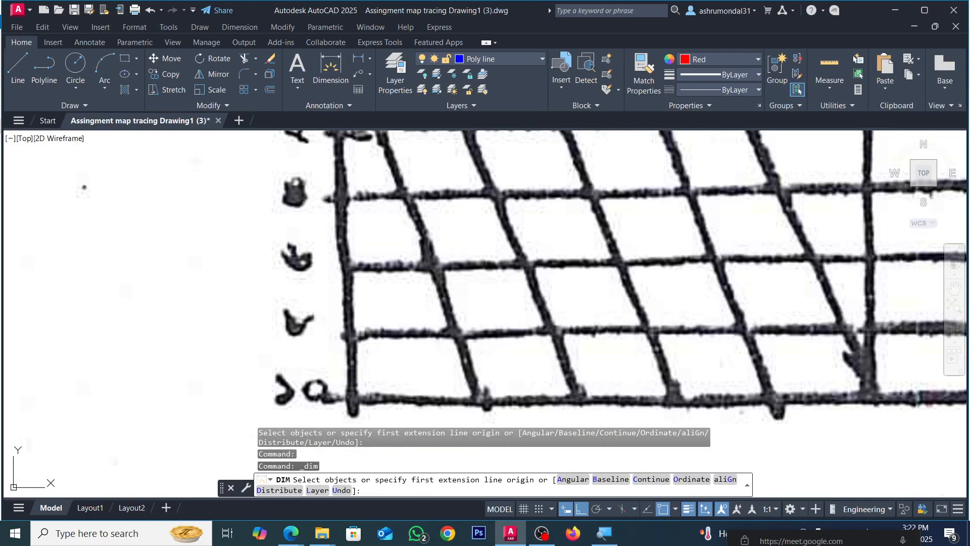
pyautogui.click(353, 336)
pyautogui.scroll(-5, 417, 329)
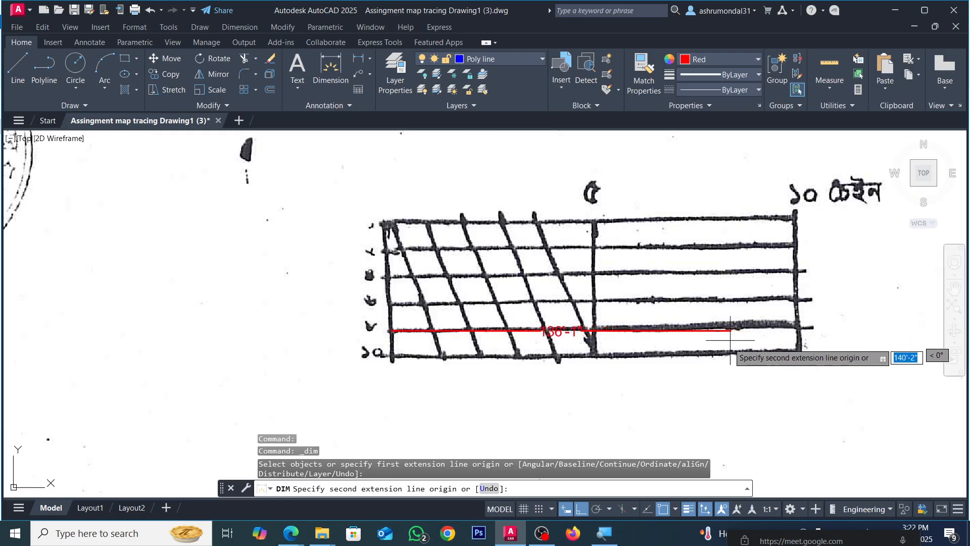
# Step: Switch off Ortho and object snap, finish the dimension at the scale bar's right edge, and place it below the bar
pyautogui.click(582, 509)
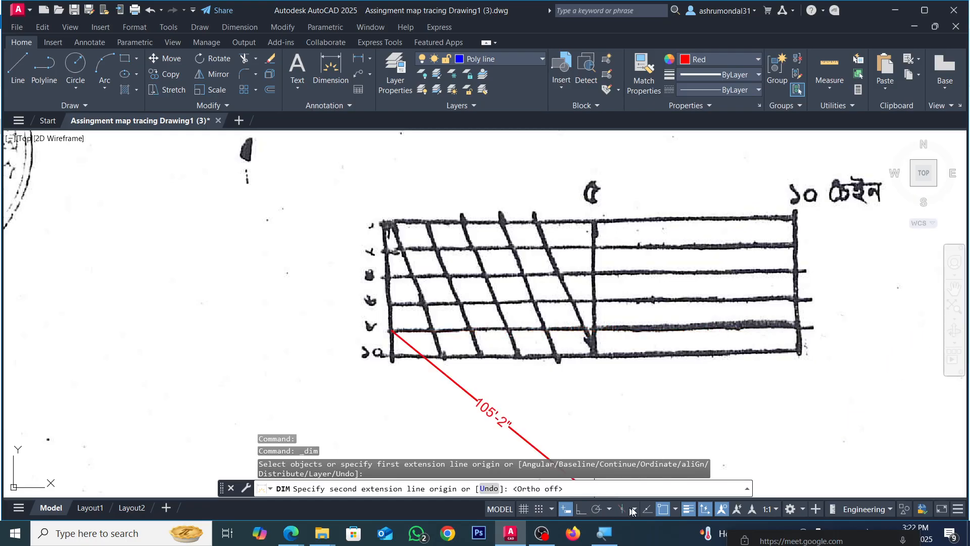
pyautogui.click(664, 513)
pyautogui.scroll(2, 808, 332)
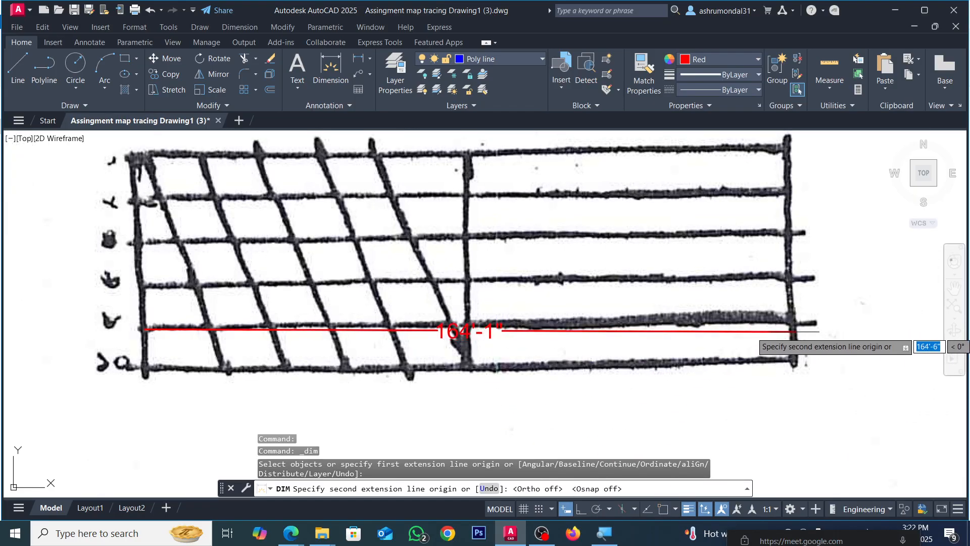
pyautogui.click(793, 323)
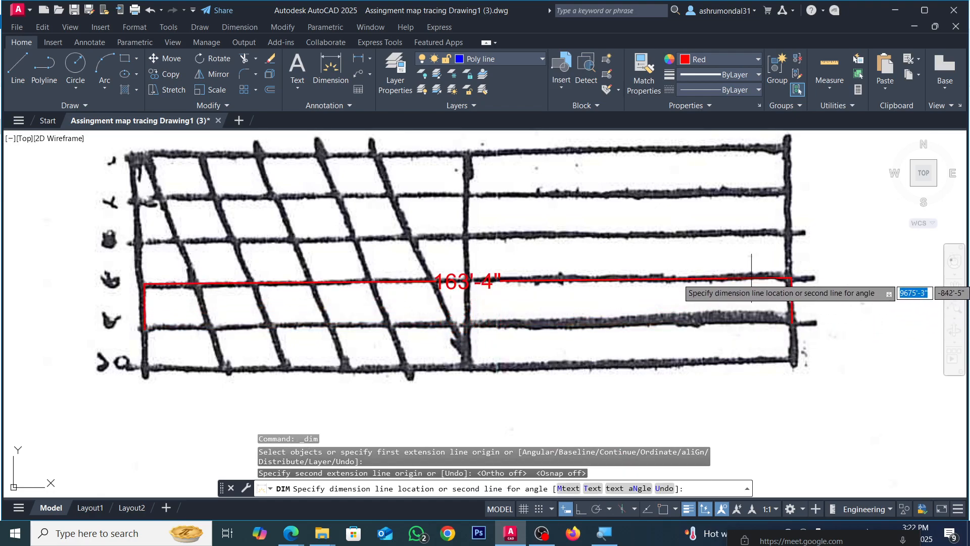
pyautogui.scroll(-4, 720, 397)
pyautogui.scroll(2, 727, 354)
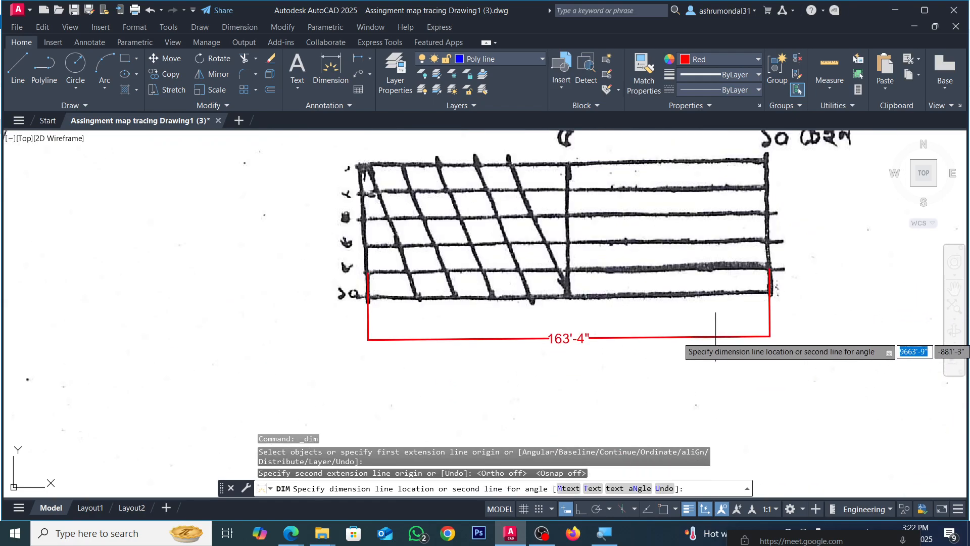
pyautogui.click(735, 337)
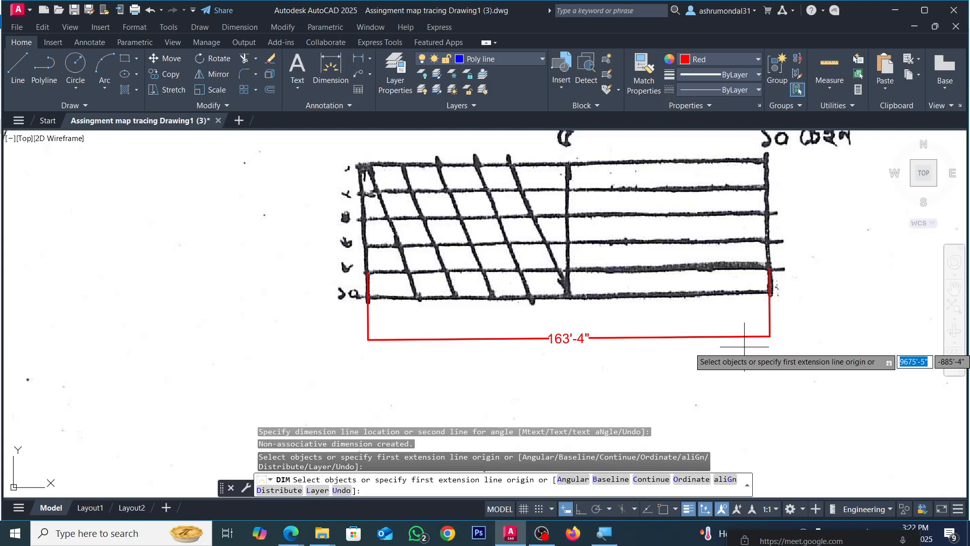
pyautogui.press('Escape')
pyautogui.press('Escape')
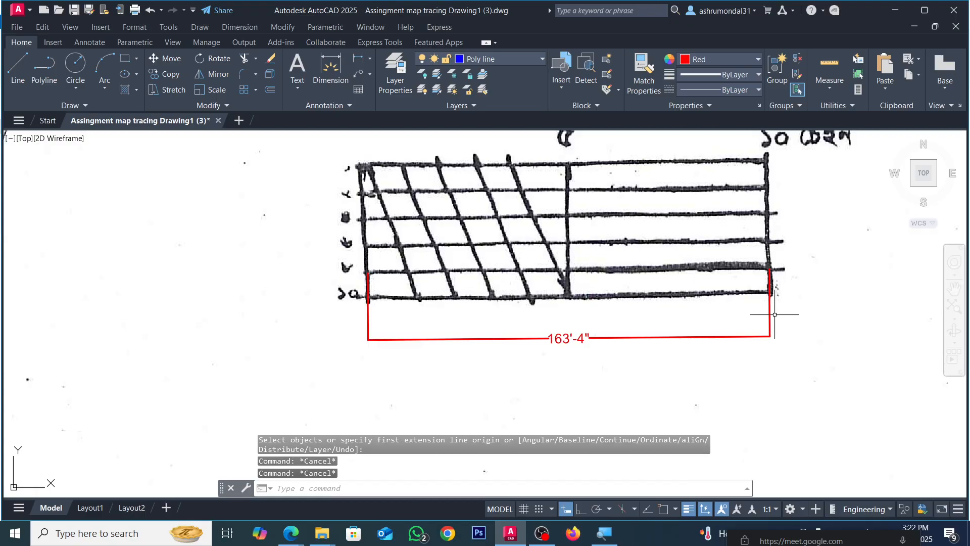
# Step: Examine the scale bar's dimension together with the map's written scale, chain markings and plot layout
pyautogui.scroll(5, 553, 362)
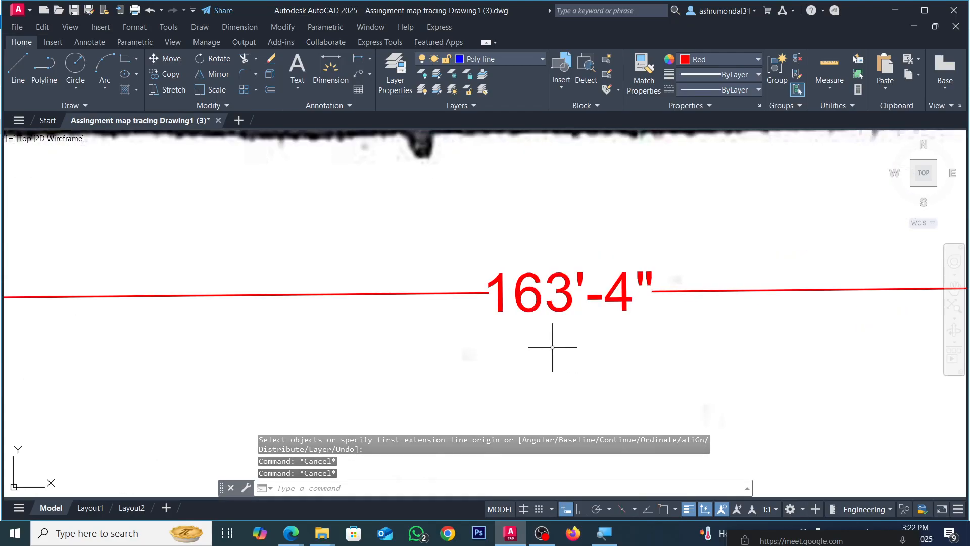
pyautogui.scroll(-2, 559, 342)
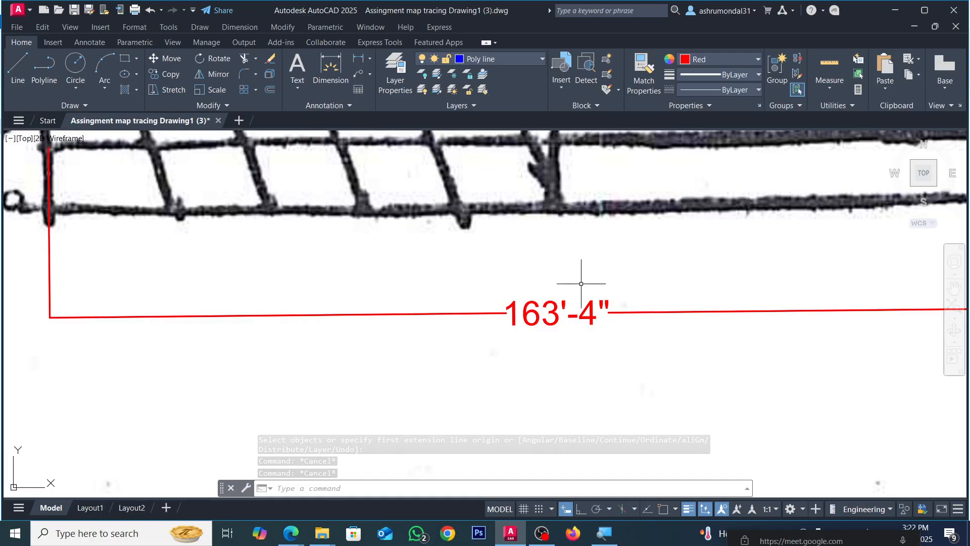
pyautogui.scroll(-4, 576, 339)
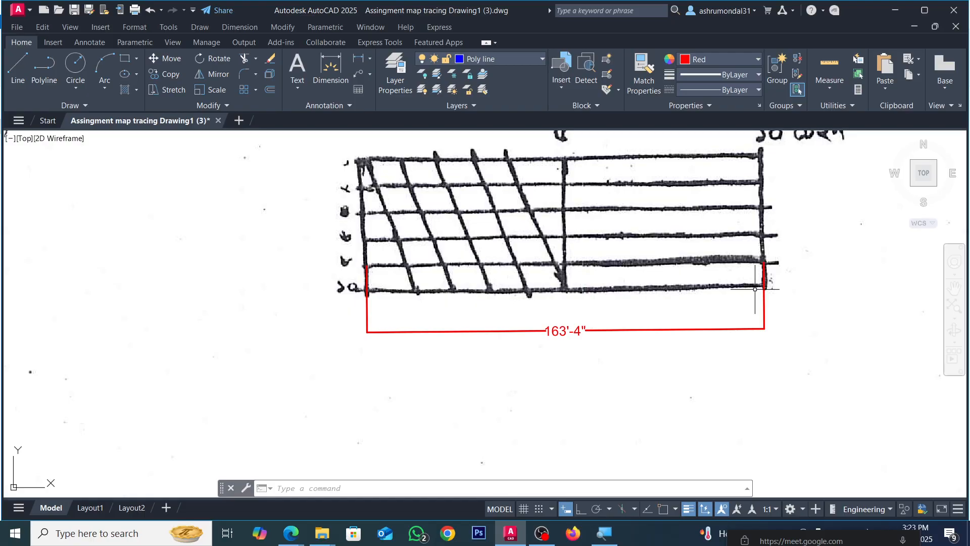
pyautogui.scroll(-5, 494, 218)
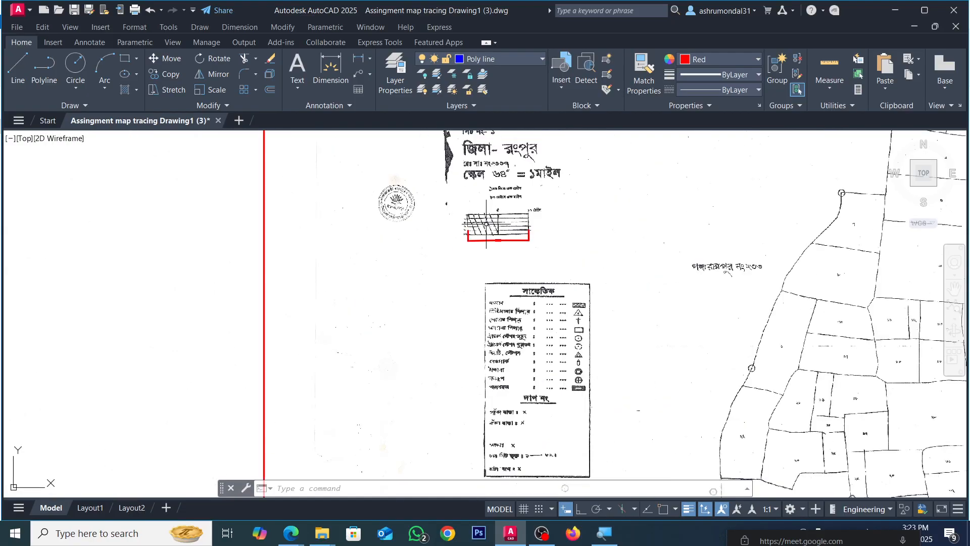
pyautogui.scroll(-2, 481, 224)
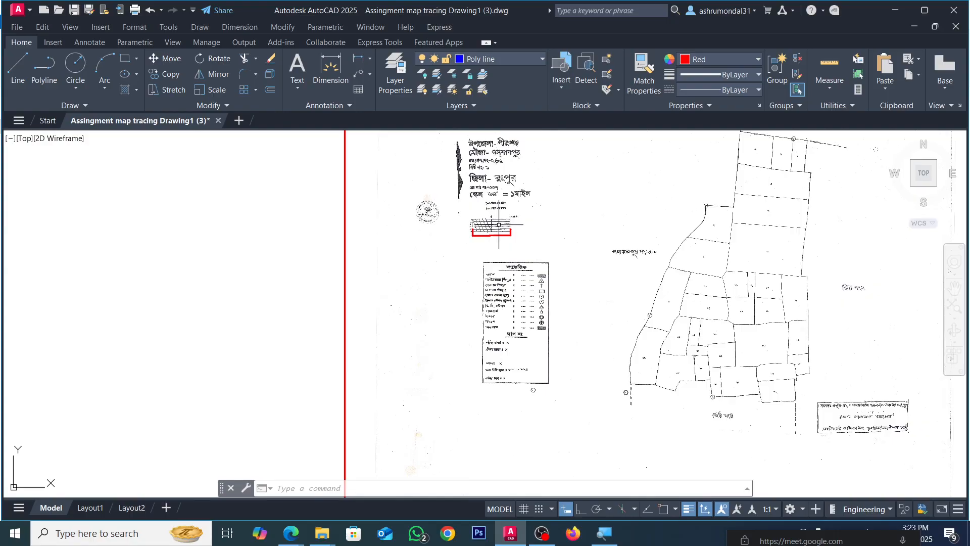
pyautogui.scroll(6, 493, 228)
pyautogui.scroll(2, 499, 229)
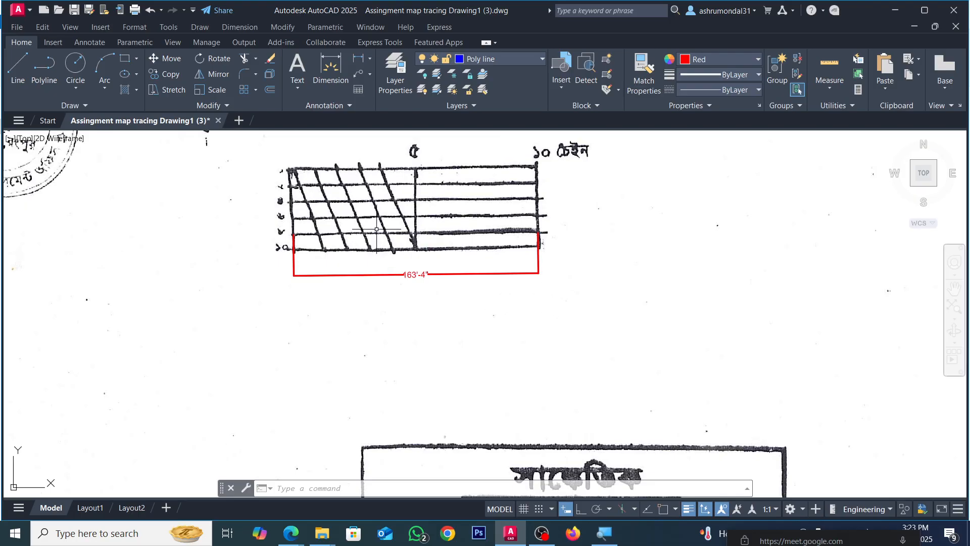
pyautogui.scroll(1, 283, 202)
pyautogui.scroll(-1, 282, 201)
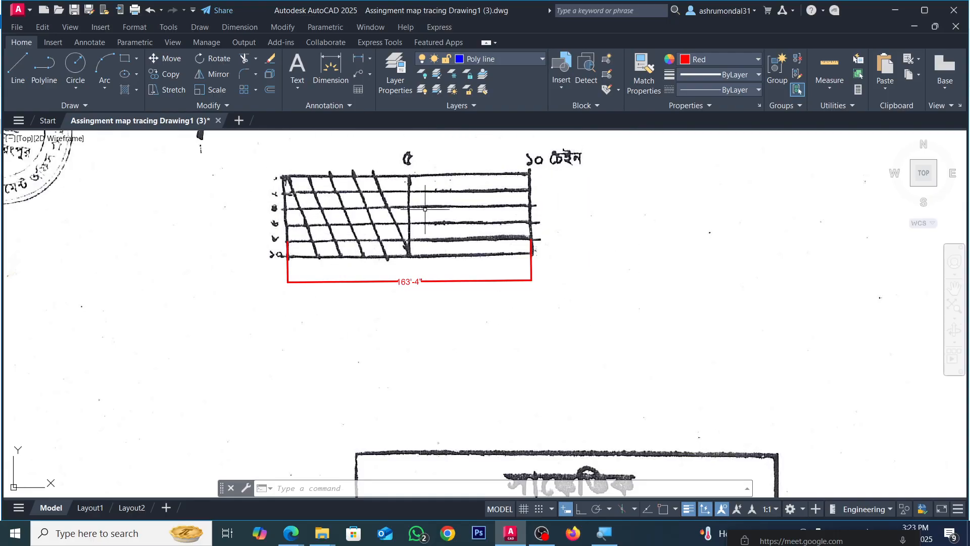
# Step: Draw a polyline diagonally across the plots from plot 7's upper-right corner to plot 31's lower-right corner
pyautogui.scroll(-4, 241, 208)
pyautogui.scroll(-4, 249, 226)
pyautogui.scroll(2, 486, 239)
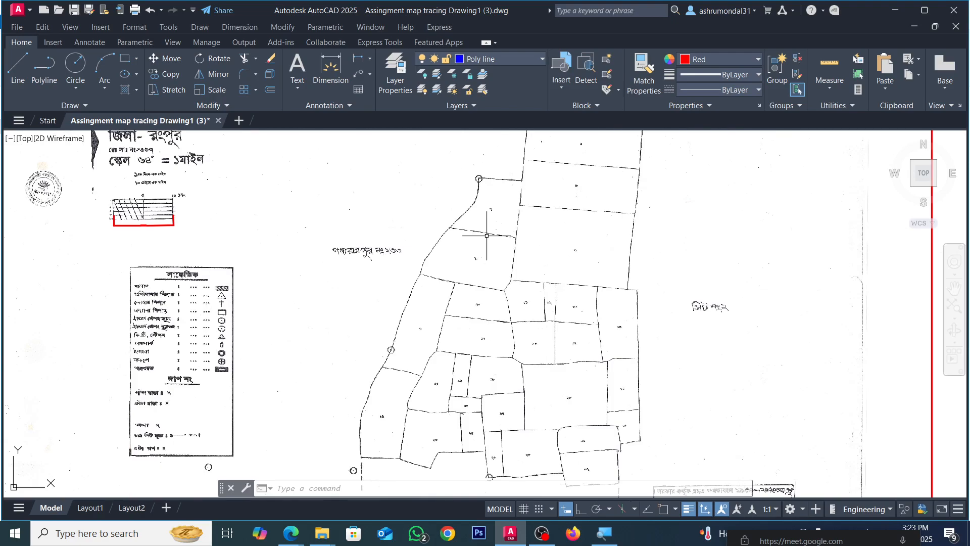
pyautogui.click(44, 65)
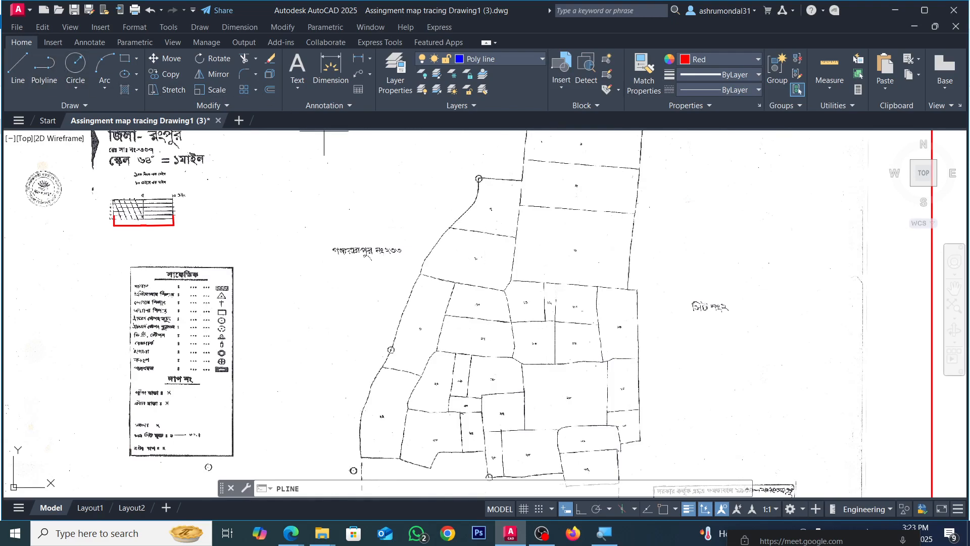
pyautogui.scroll(3, 516, 186)
pyautogui.click(517, 182)
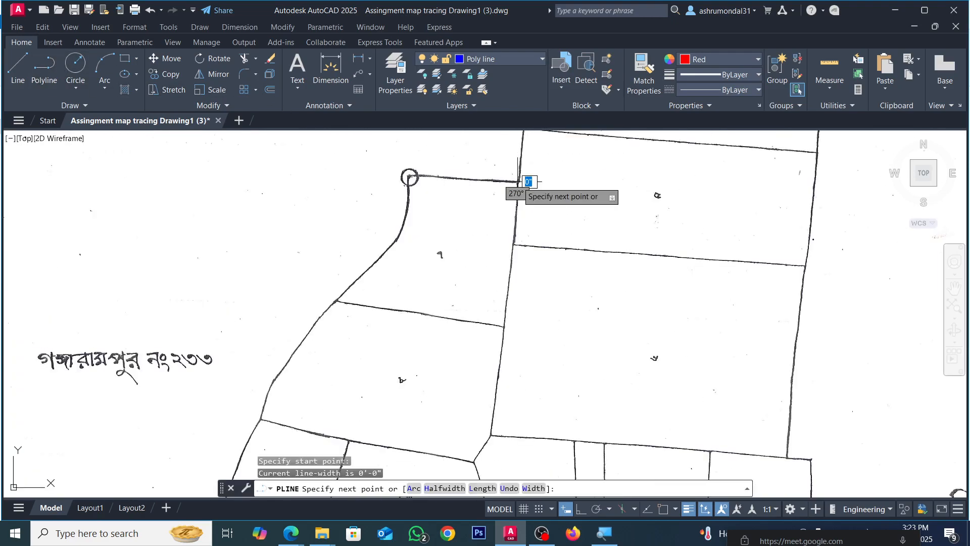
pyautogui.scroll(-4, 520, 188)
pyautogui.scroll(3, 551, 324)
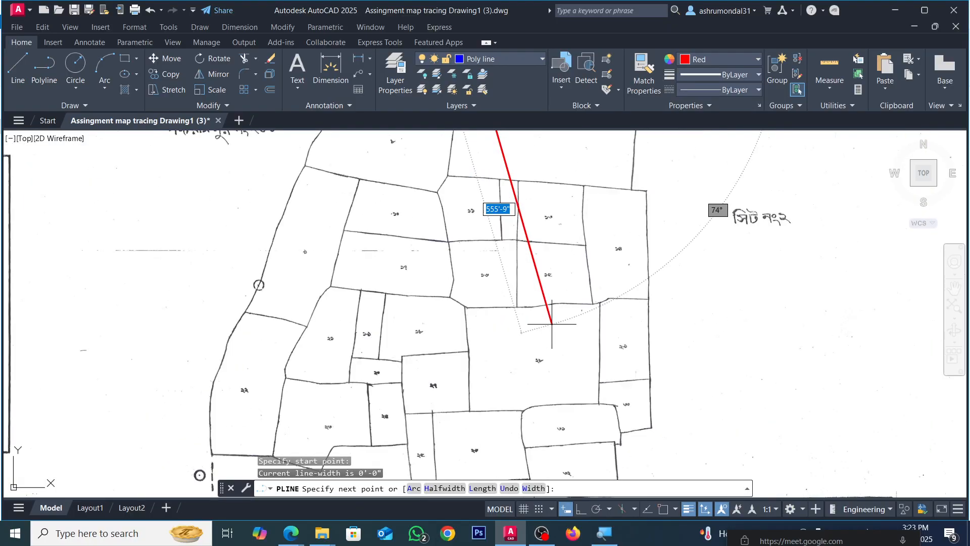
pyautogui.scroll(3, 604, 464)
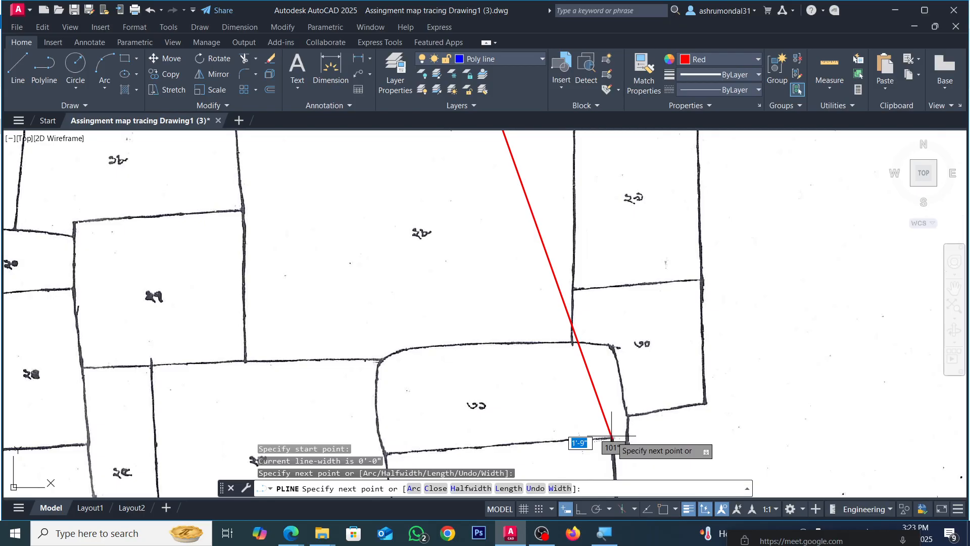
pyautogui.click(612, 437)
pyautogui.press('Return')
# Step: Delete the diagonal polyline crossing the plots
pyautogui.scroll(-3, 611, 438)
pyautogui.click(588, 299)
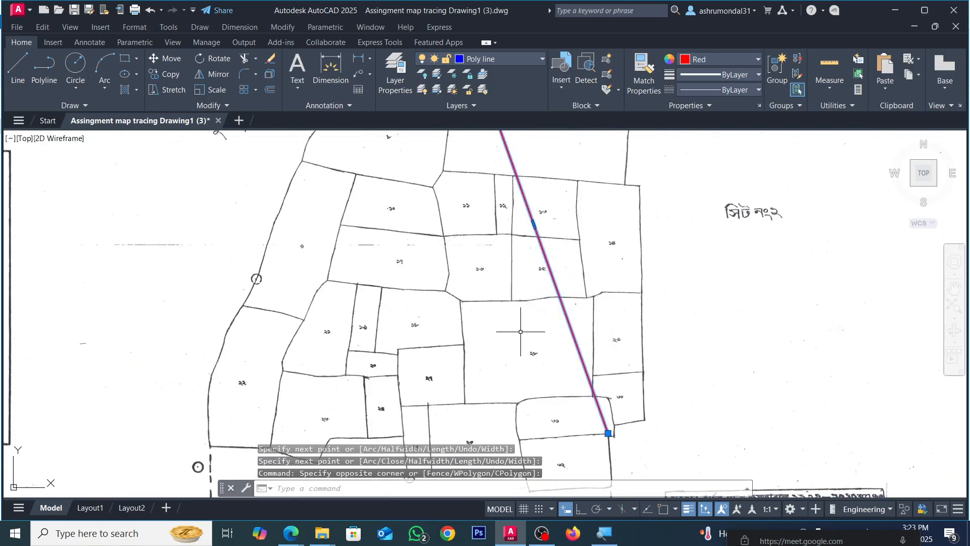
pyautogui.click(523, 326)
pyautogui.press('Delete')
# Step: Draw a line along the map's eastern plot boundary from plot 14's upper-right corner to plot 30's lower-right corner
pyautogui.scroll(-3, 511, 305)
pyautogui.scroll(2, 511, 305)
pyautogui.write('l')
pyautogui.press('Return')
pyautogui.scroll(3, 596, 208)
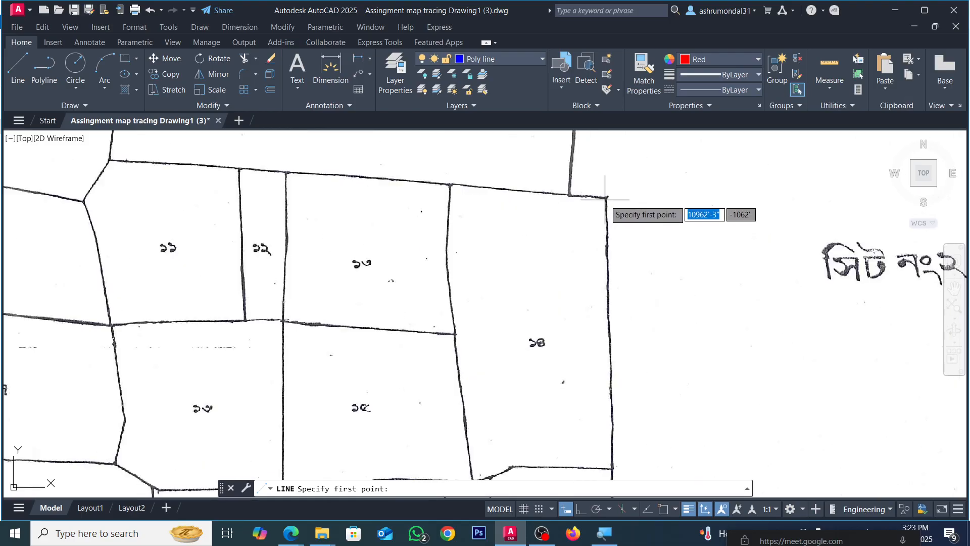
pyautogui.click(603, 200)
pyautogui.scroll(-1, 606, 199)
pyautogui.scroll(-4, 607, 202)
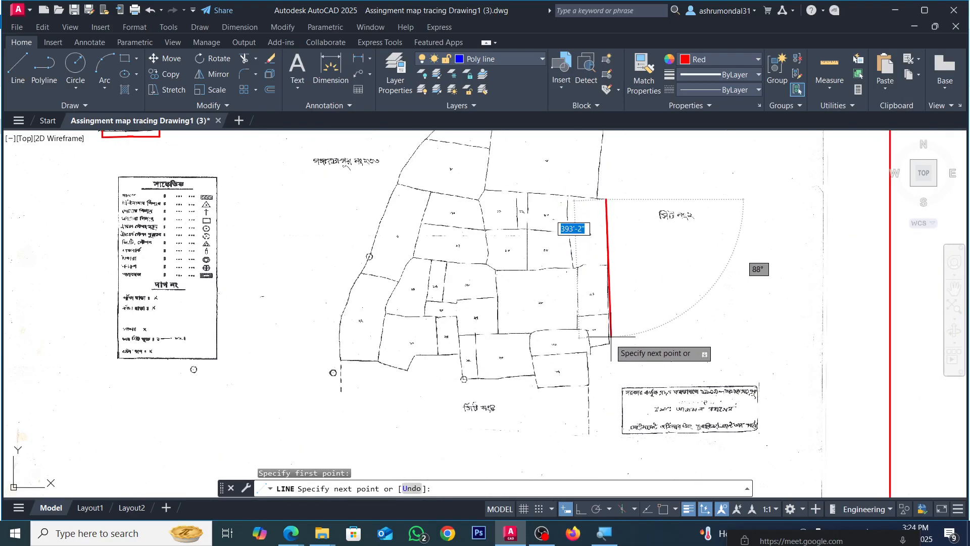
pyautogui.scroll(4, 604, 354)
pyautogui.click(603, 351)
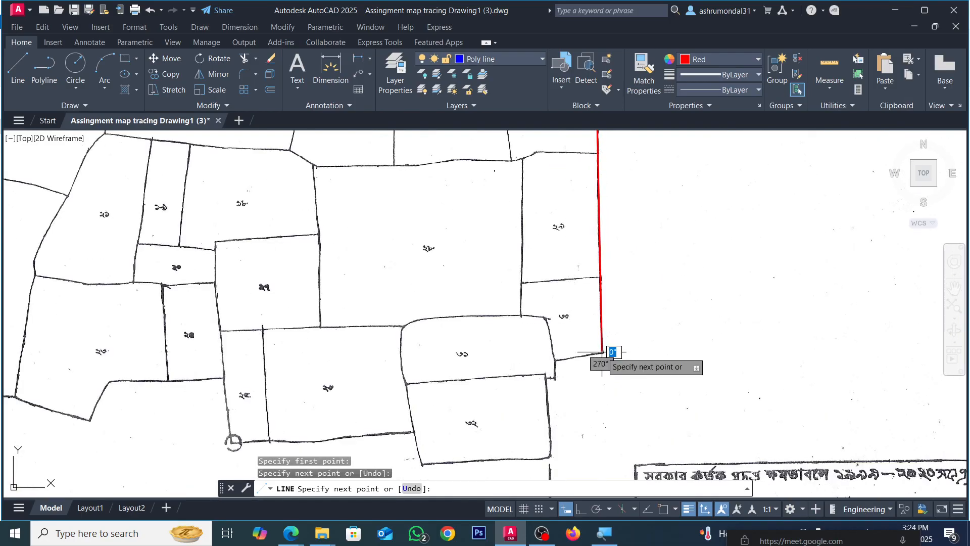
# Step: Compare the line on the eastern plot boundary with the scale bar's dimension, chain markings and written scale
pyautogui.press('Escape')
pyautogui.scroll(-3, 604, 350)
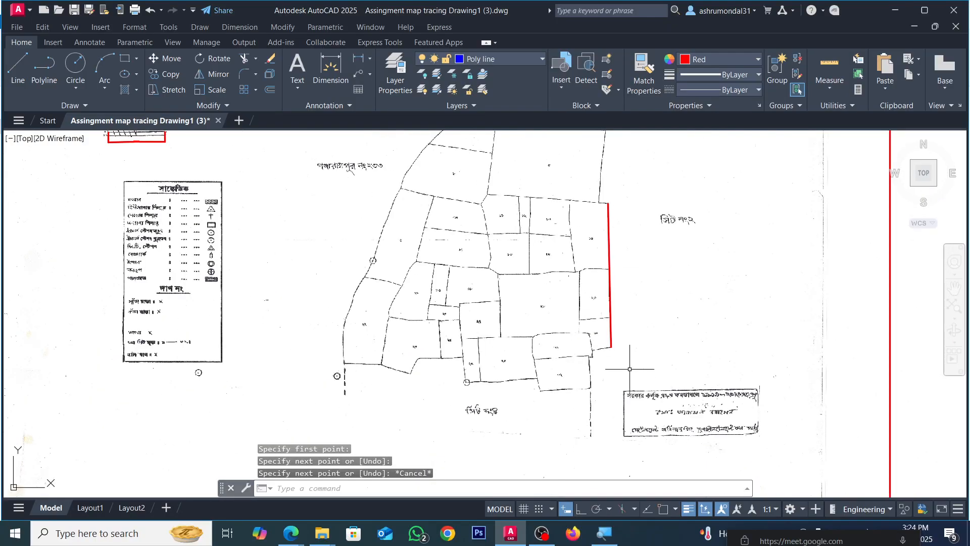
pyautogui.scroll(2, 619, 213)
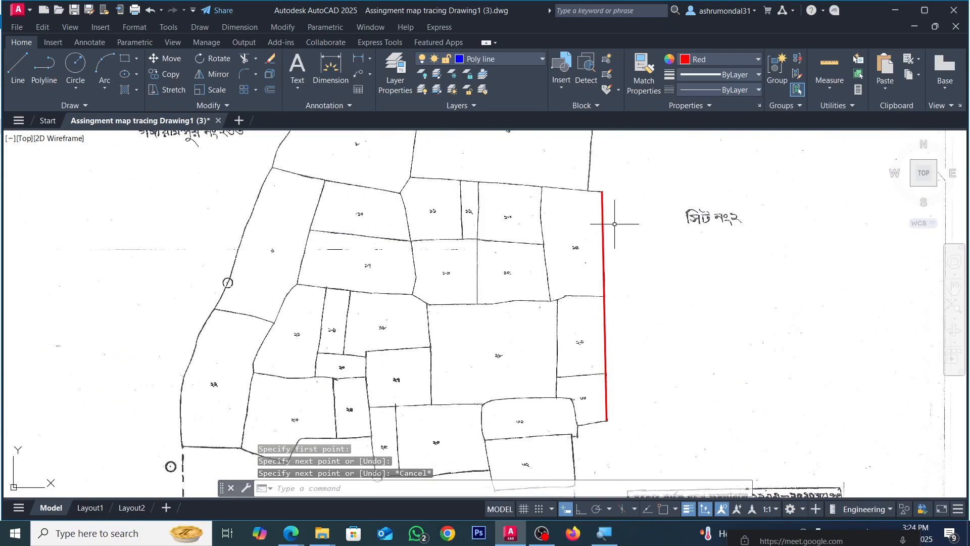
pyautogui.scroll(-5, 624, 203)
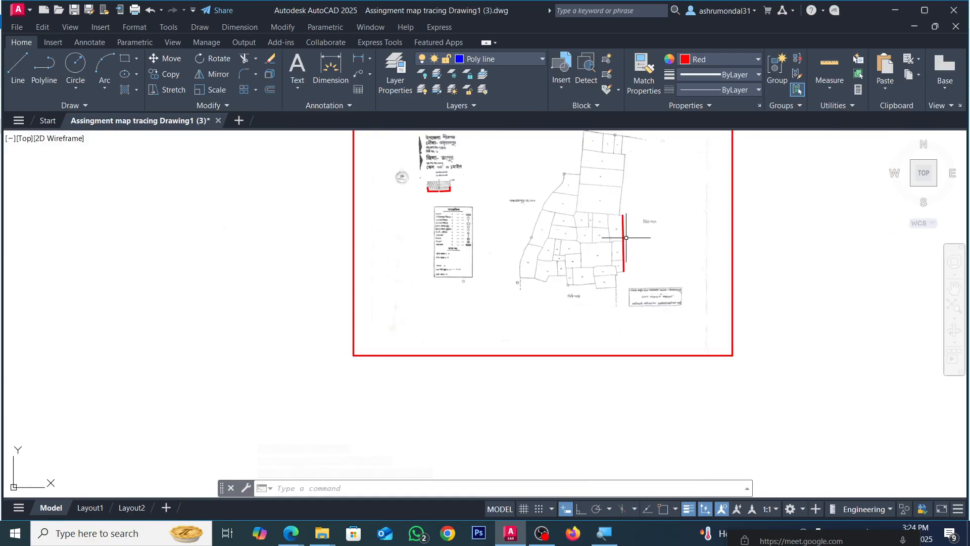
pyautogui.scroll(2, 626, 235)
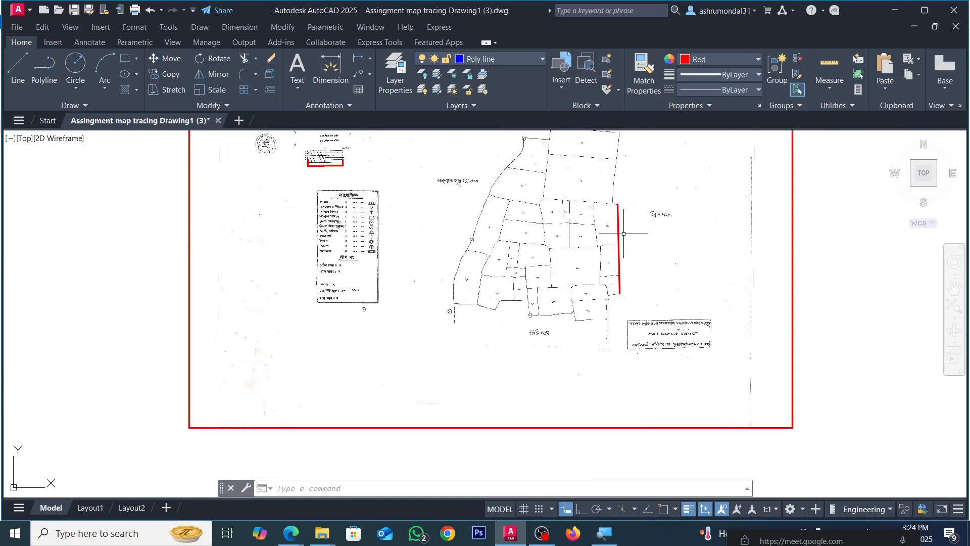
pyautogui.scroll(4, 624, 234)
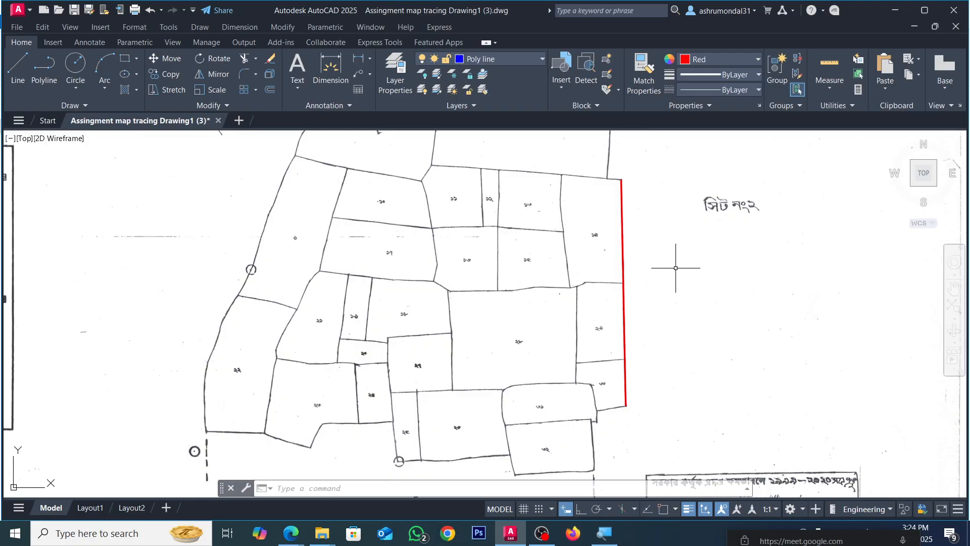
pyautogui.scroll(-4, 690, 311)
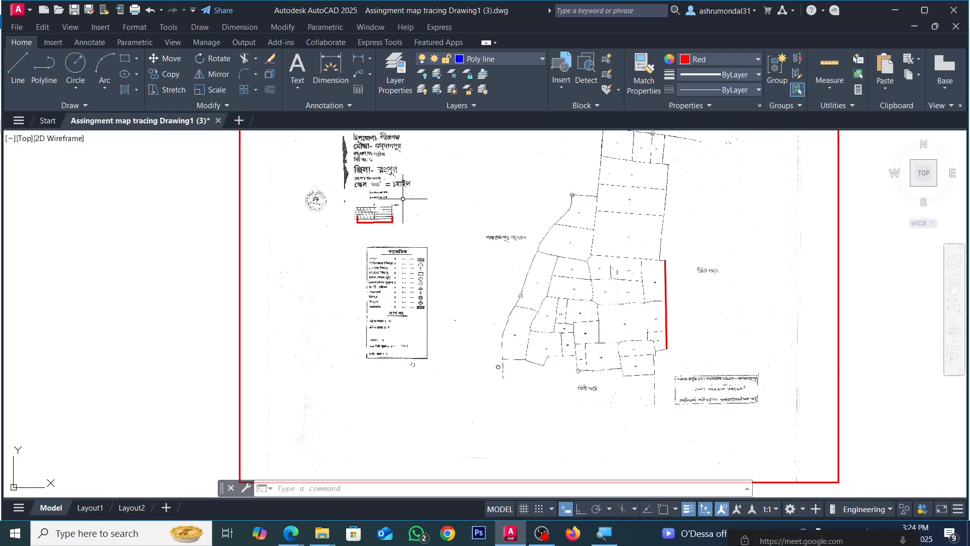
pyautogui.scroll(6, 397, 202)
pyautogui.scroll(4, 243, 211)
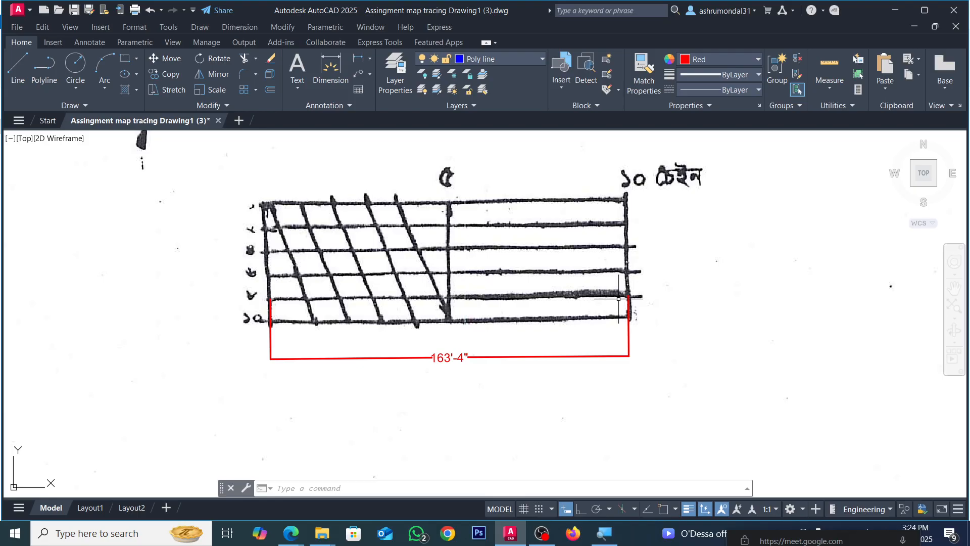
pyautogui.scroll(-3, 503, 298)
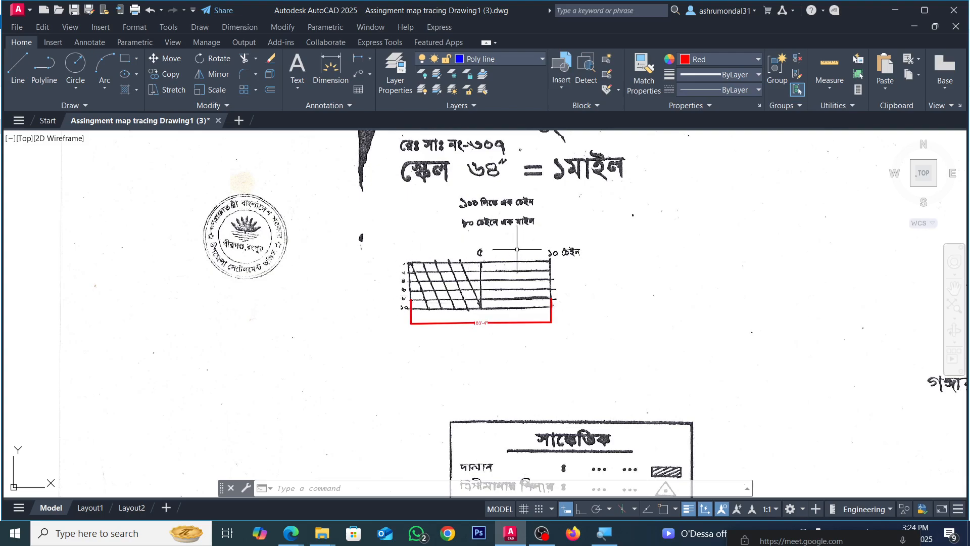
pyautogui.scroll(-8, 434, 323)
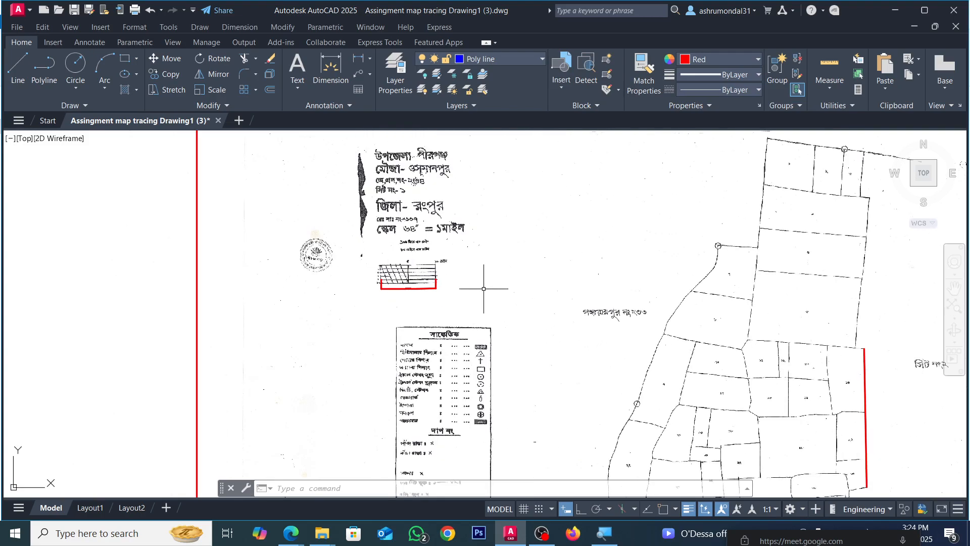
pyautogui.scroll(5, 608, 318)
pyautogui.scroll(5, 511, 281)
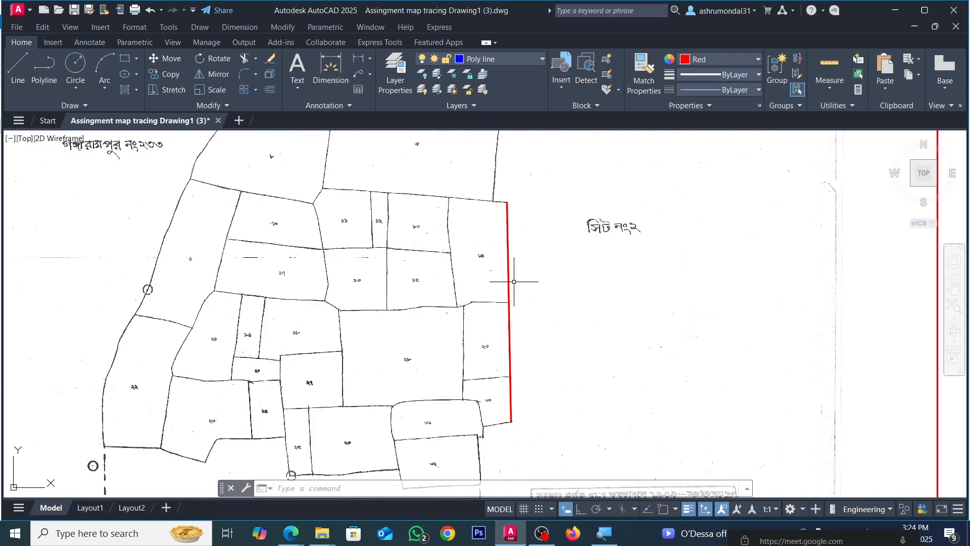
# Step: Delete the red line along the eastern plot boundary
pyautogui.click(524, 255)
pyautogui.click(488, 291)
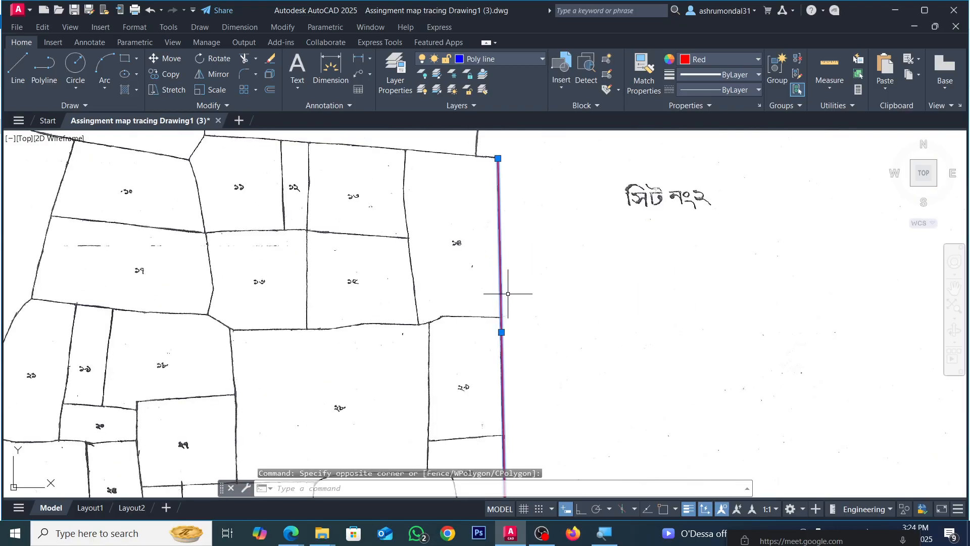
pyautogui.press('Delete')
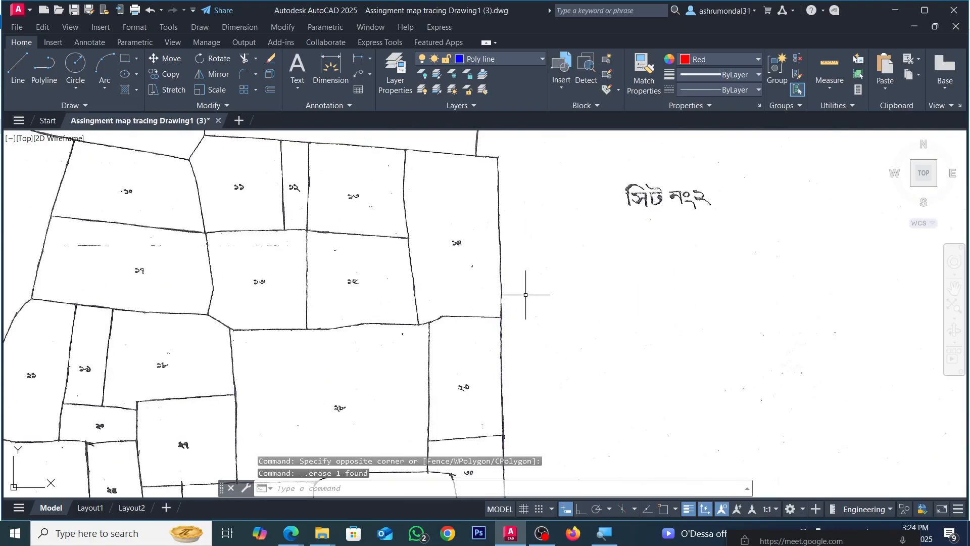
pyautogui.scroll(-2, 514, 273)
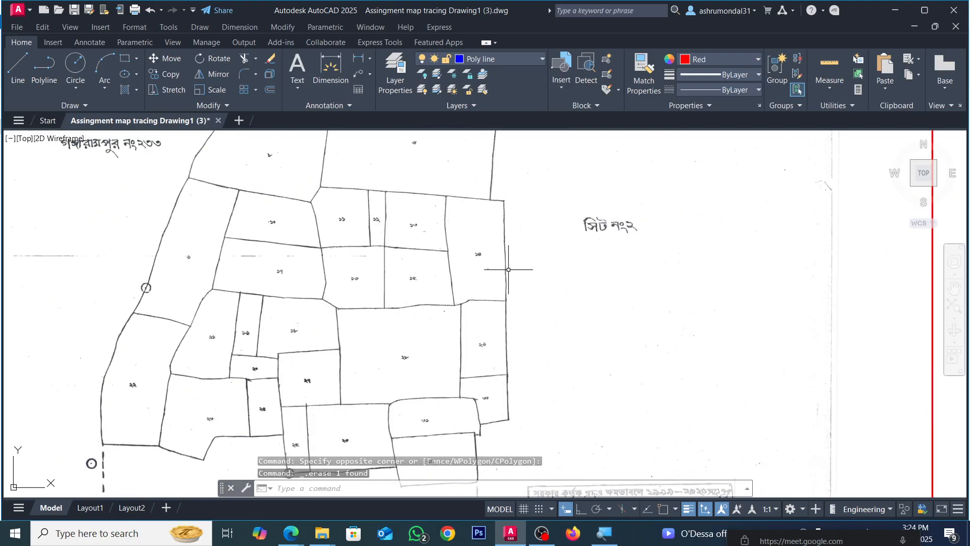
pyautogui.scroll(5, 343, 202)
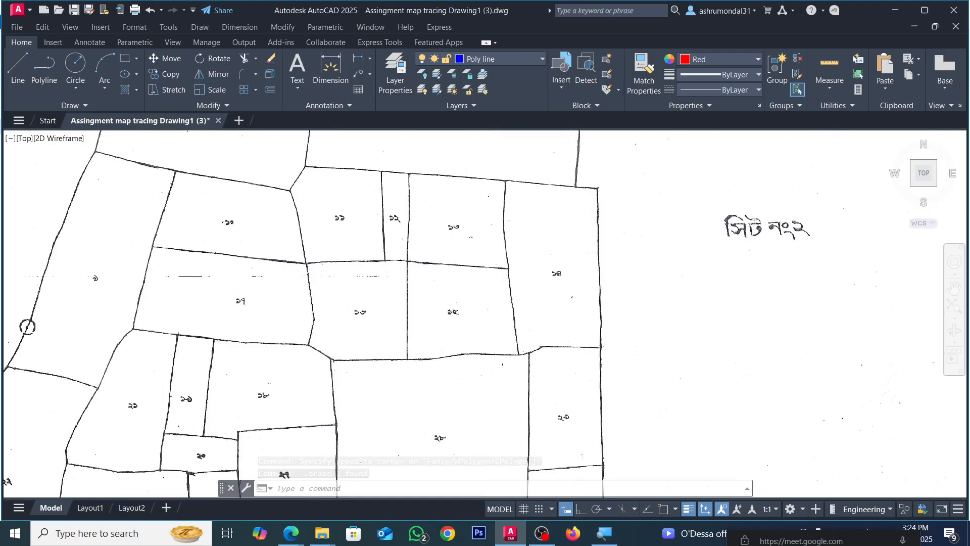
pyautogui.click(39, 70)
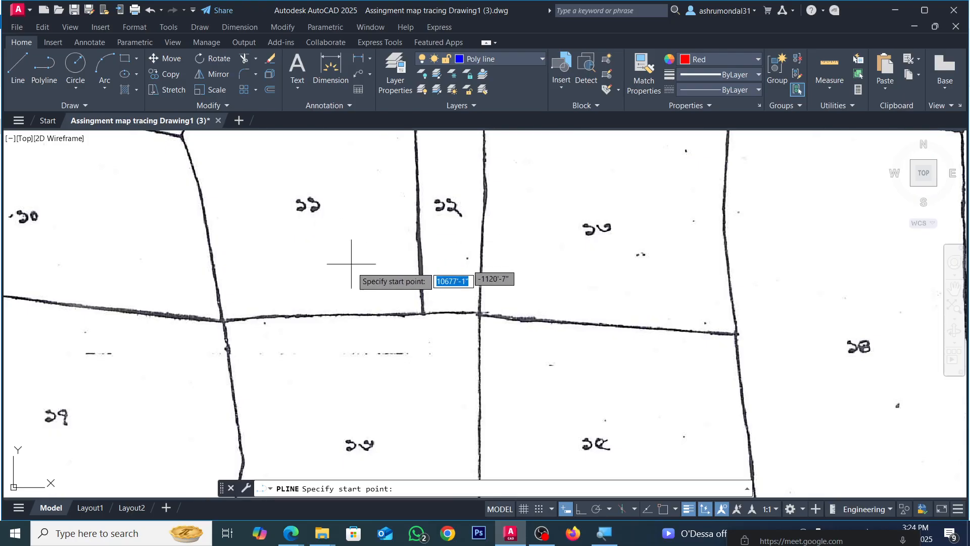
pyautogui.scroll(-3, 459, 293)
pyautogui.scroll(-5, 546, 224)
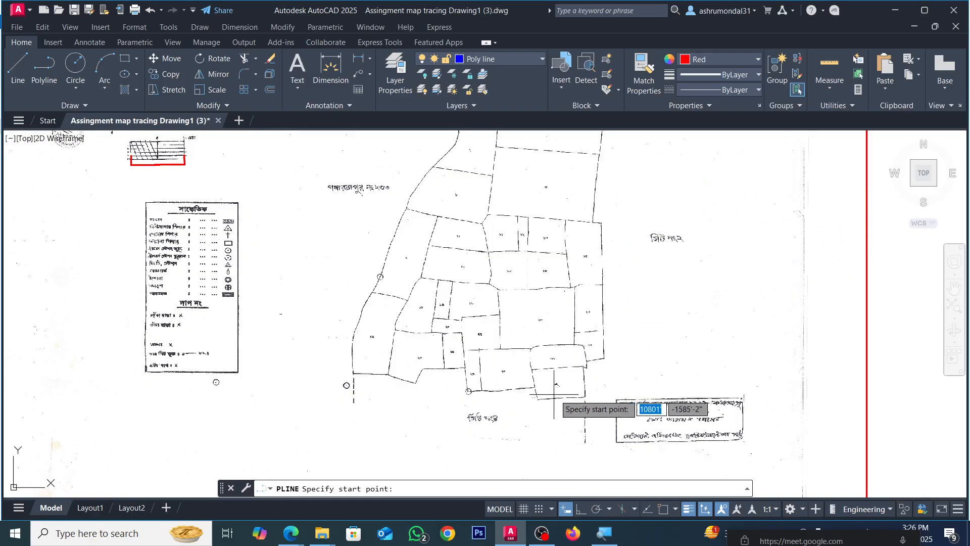
pyautogui.scroll(-4, 581, 329)
pyautogui.scroll(6, 404, 253)
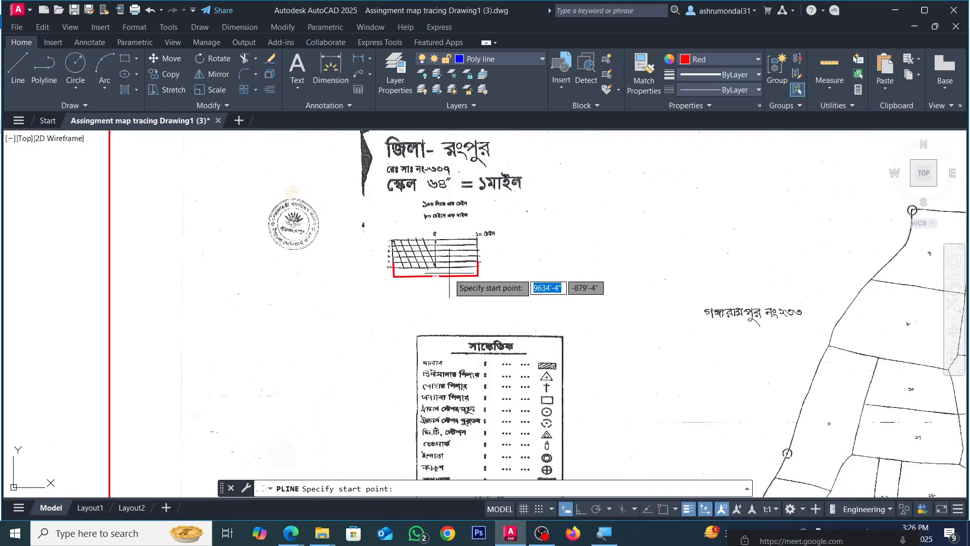
pyautogui.scroll(4, 414, 247)
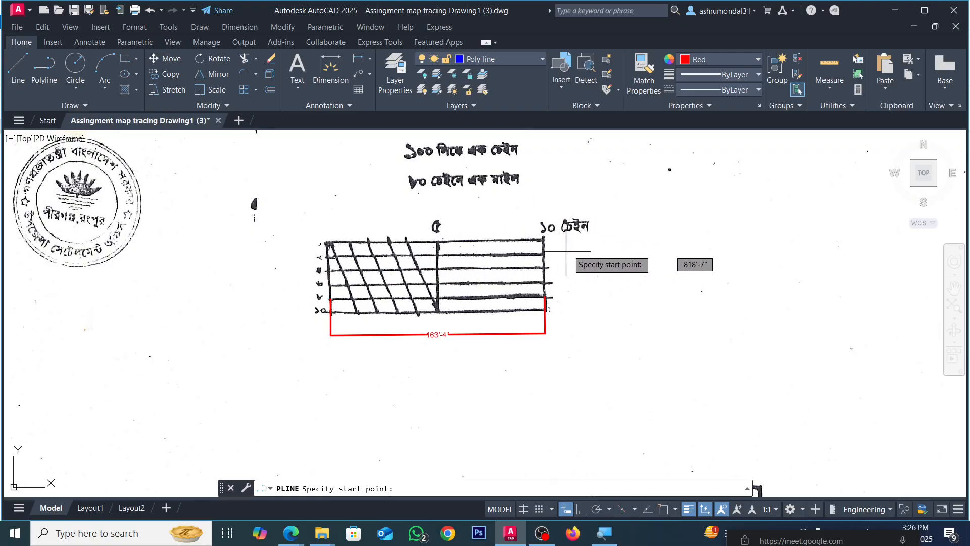
pyautogui.scroll(-8, 420, 284)
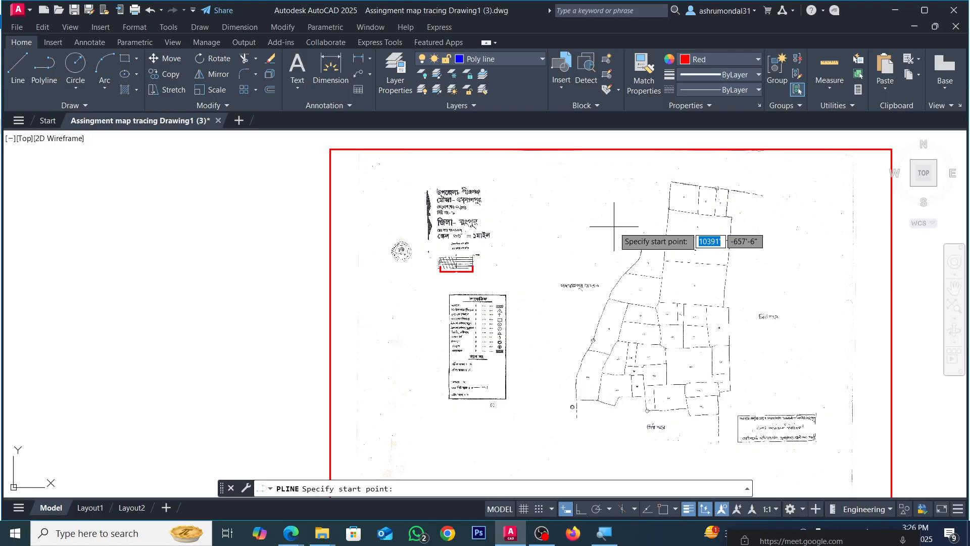
pyautogui.press('Escape')
pyautogui.press('Escape')
pyautogui.press('Escape')
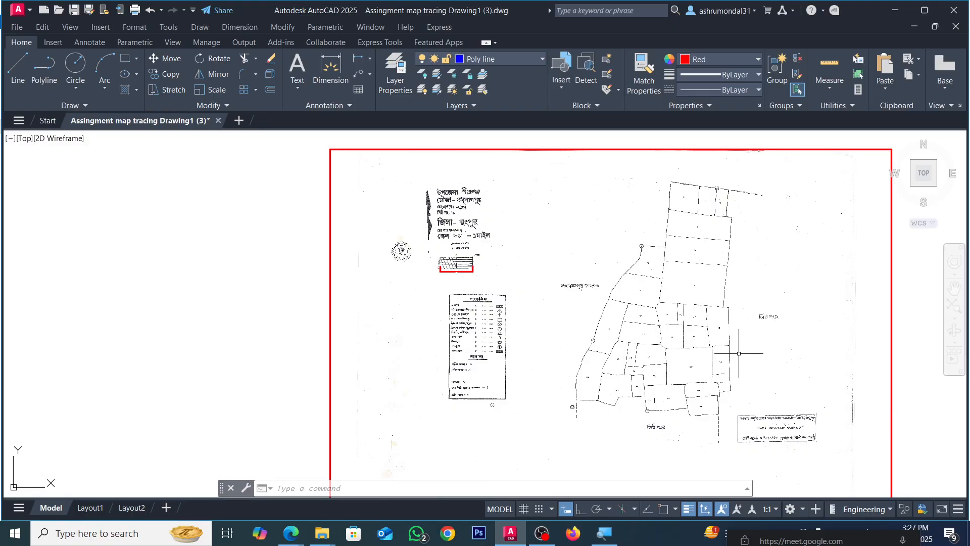
# Step: Draw a single line down the eastern plot boundary, from plot 14's upper-right corner to plot 30's lower-right corner
pyautogui.scroll(2, 741, 354)
pyautogui.scroll(2, 739, 351)
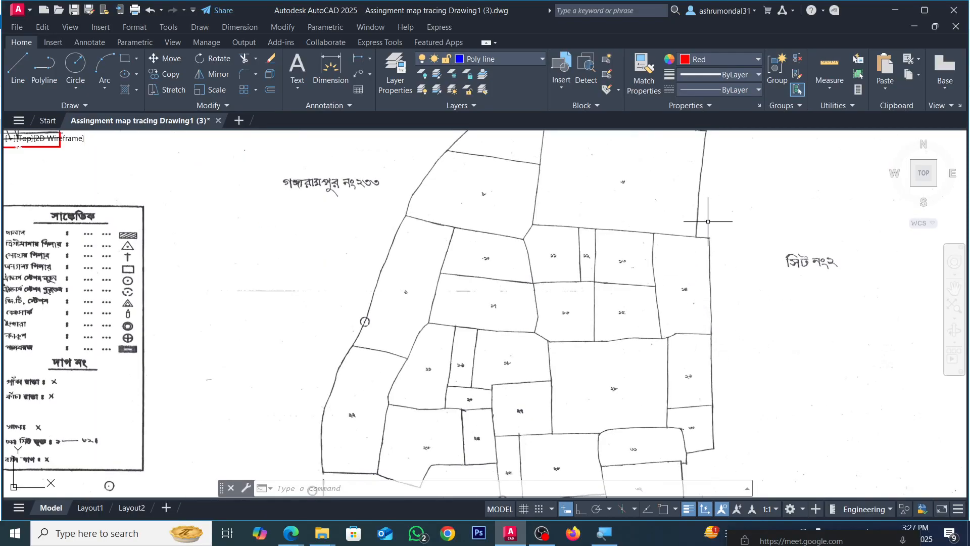
pyautogui.scroll(-8, 727, 255)
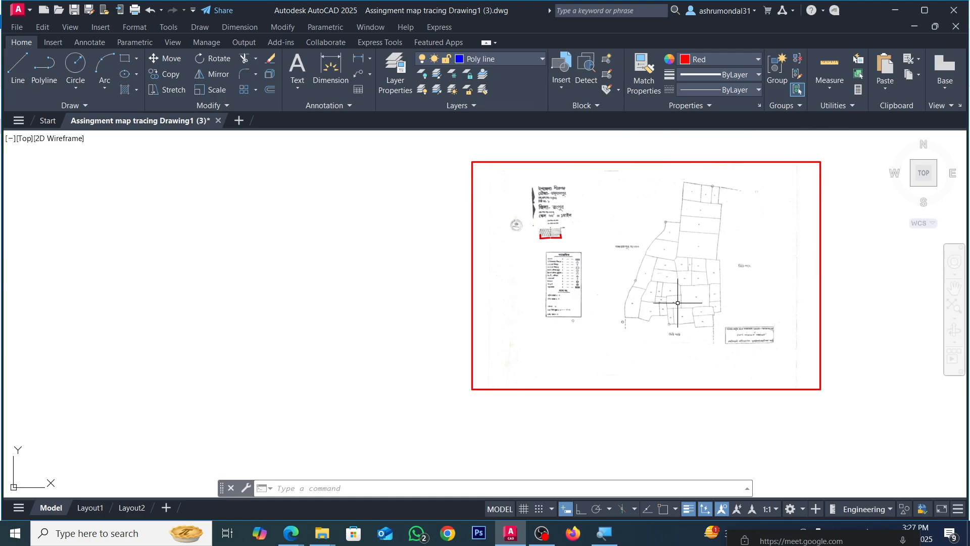
pyautogui.scroll(4, 534, 230)
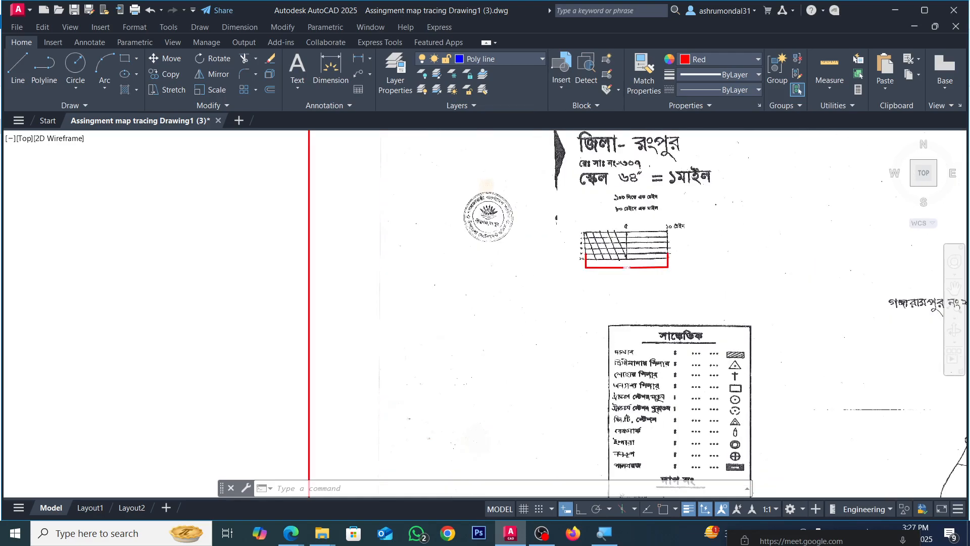
pyautogui.scroll(-8, 487, 216)
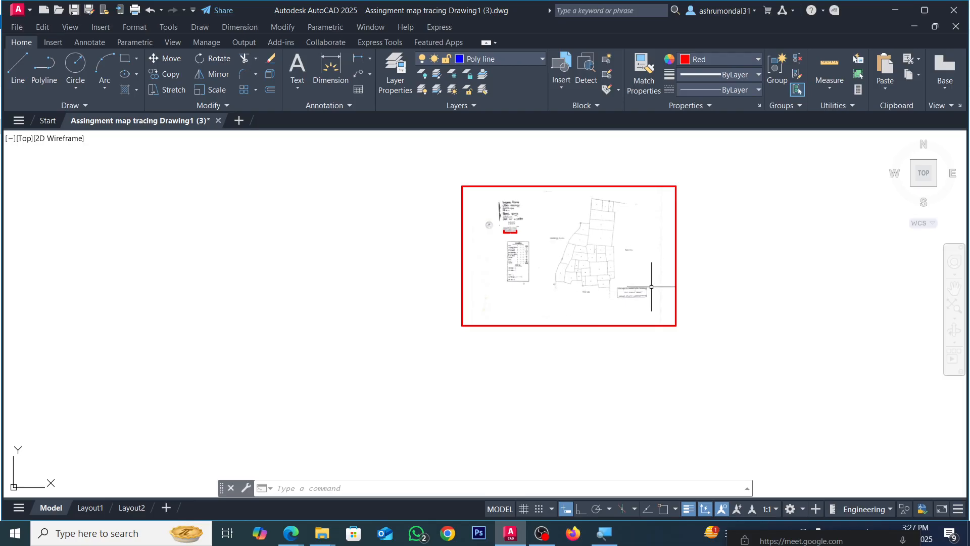
pyautogui.scroll(6, 581, 213)
pyautogui.scroll(5, 551, 203)
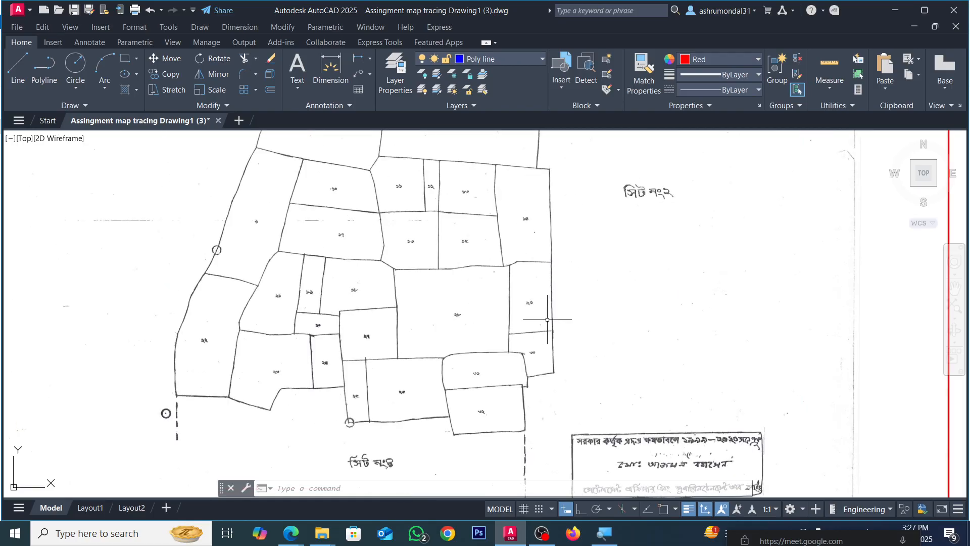
pyautogui.click(18, 69)
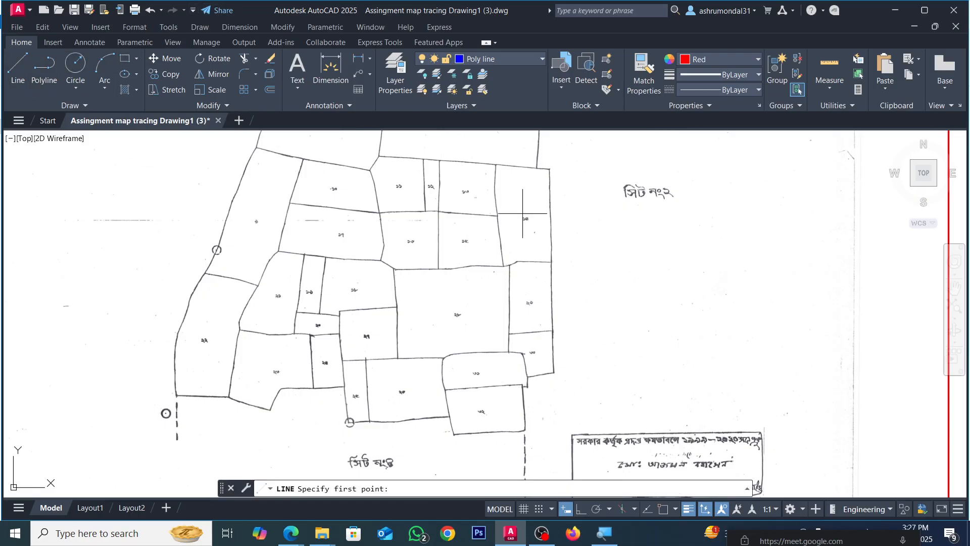
pyautogui.click(550, 169)
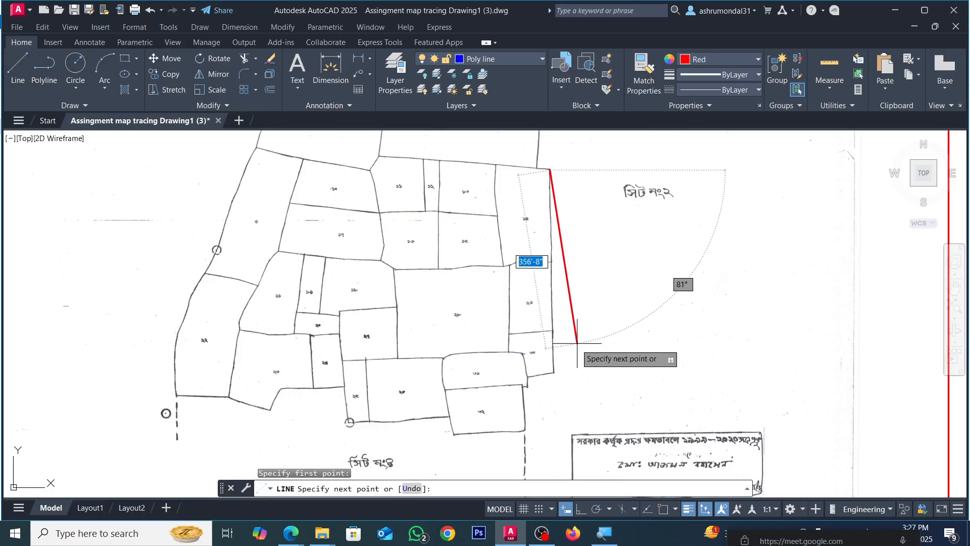
pyautogui.click(554, 373)
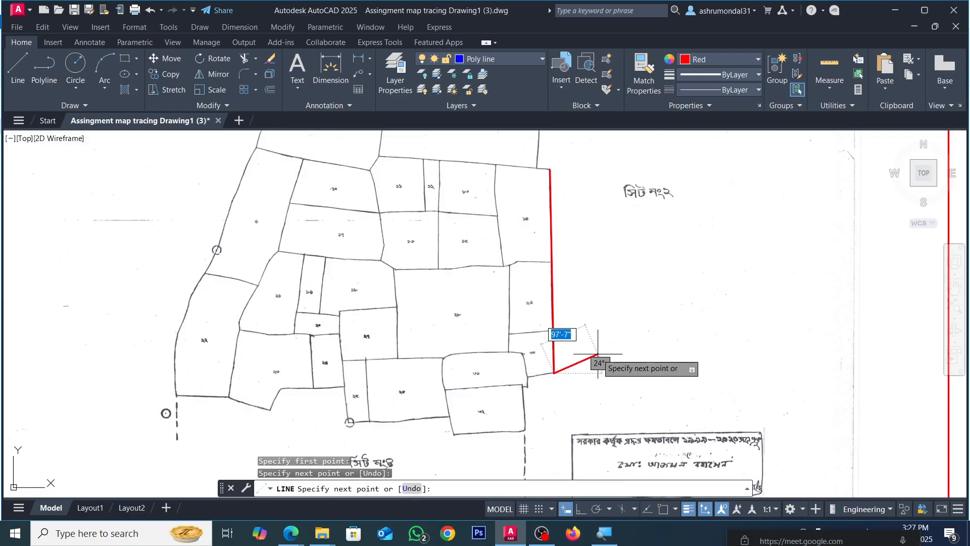
pyautogui.press('Return')
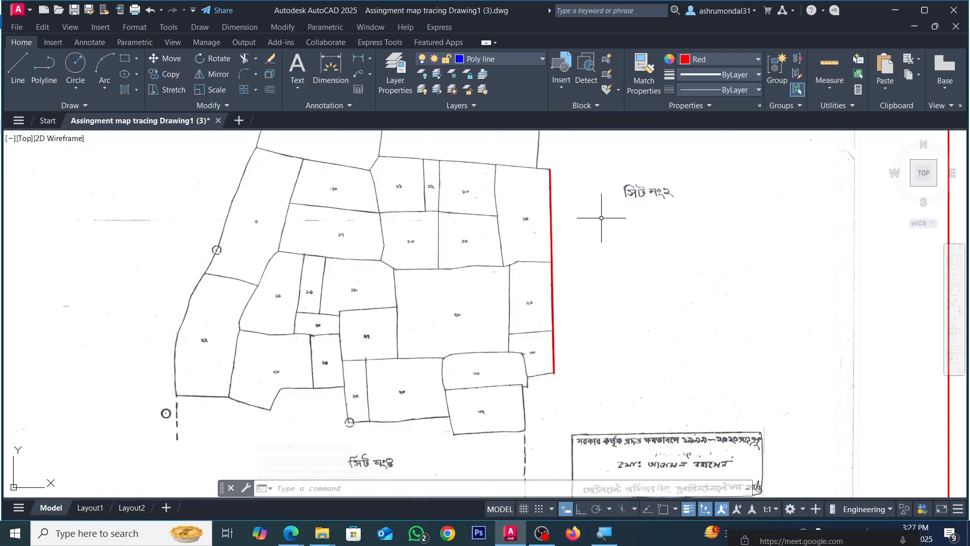
# Step: Compare the red line on the eastern plot boundary with the map's scale bar and written scale
pyautogui.scroll(-5, 592, 237)
pyautogui.scroll(8, 465, 205)
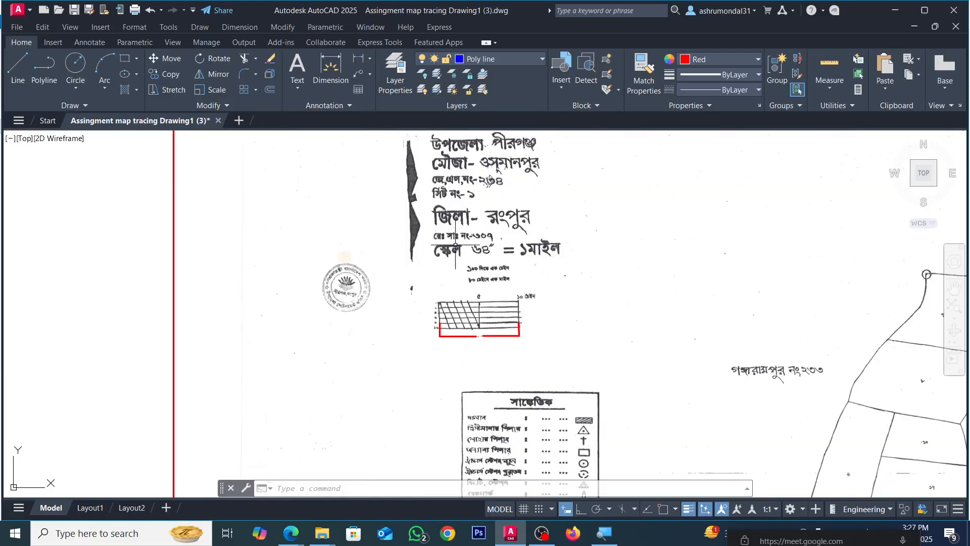
pyautogui.scroll(-5, 456, 246)
pyautogui.scroll(5, 670, 301)
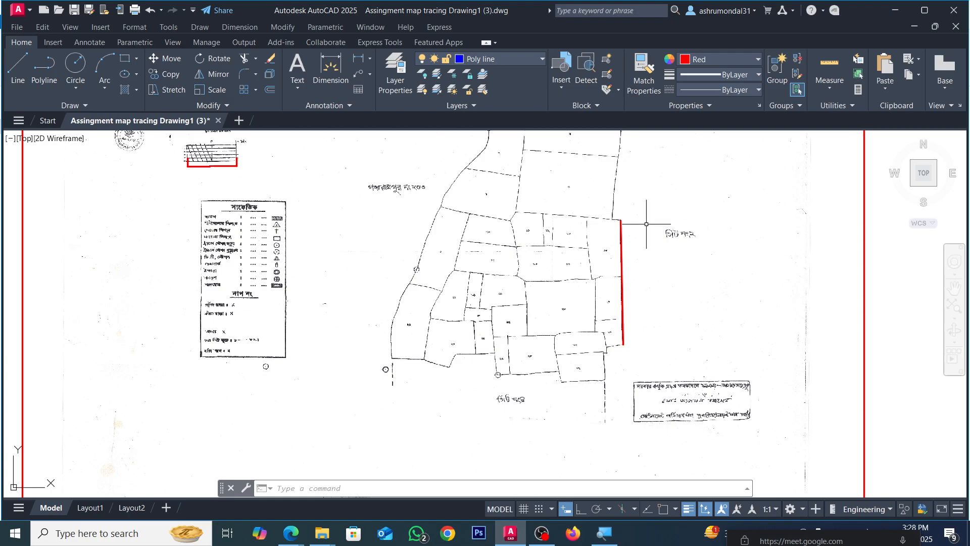
pyautogui.scroll(-3, 586, 249)
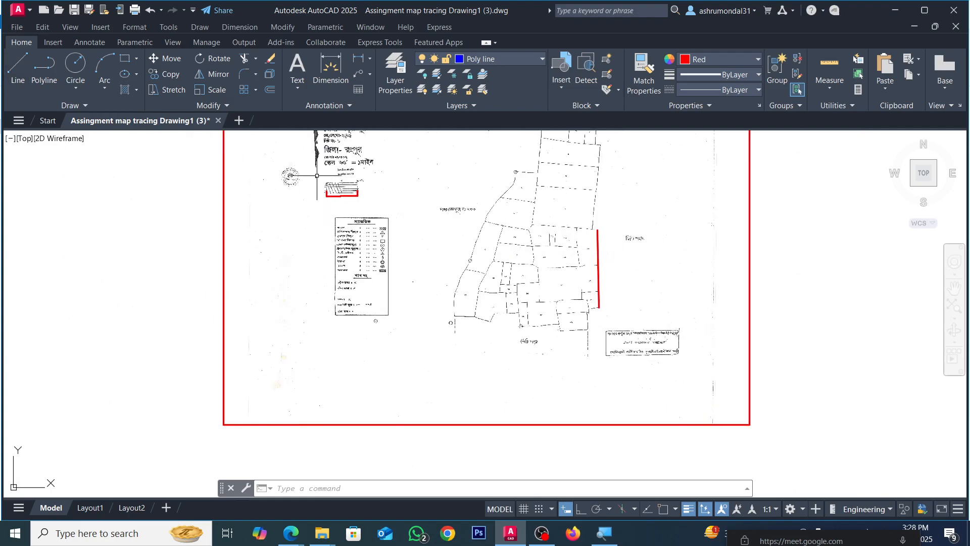
# Step: Dimension the red line on the eastern plot boundary from its upper to its lower endpoint, placing the dimension just east of it
pyautogui.click(330, 71)
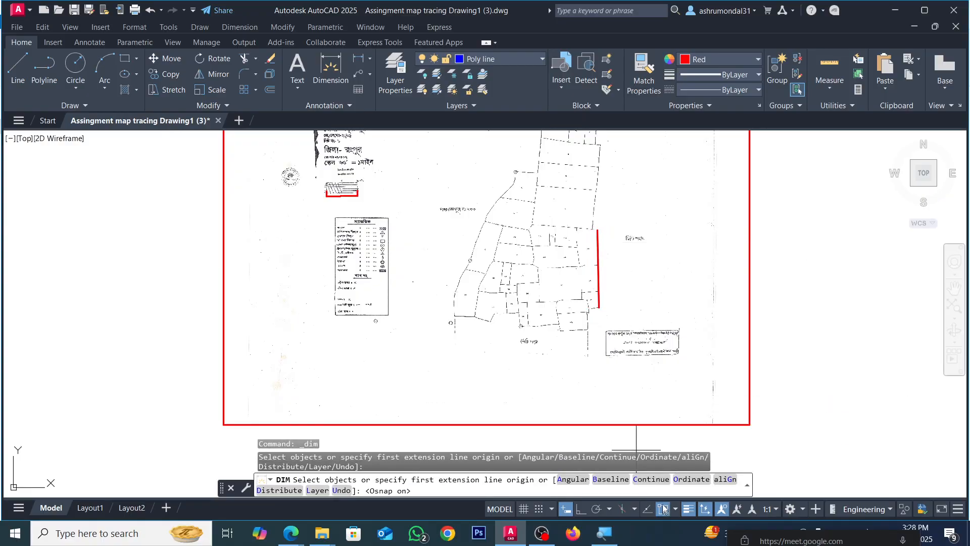
pyautogui.click(596, 226)
pyautogui.click(598, 231)
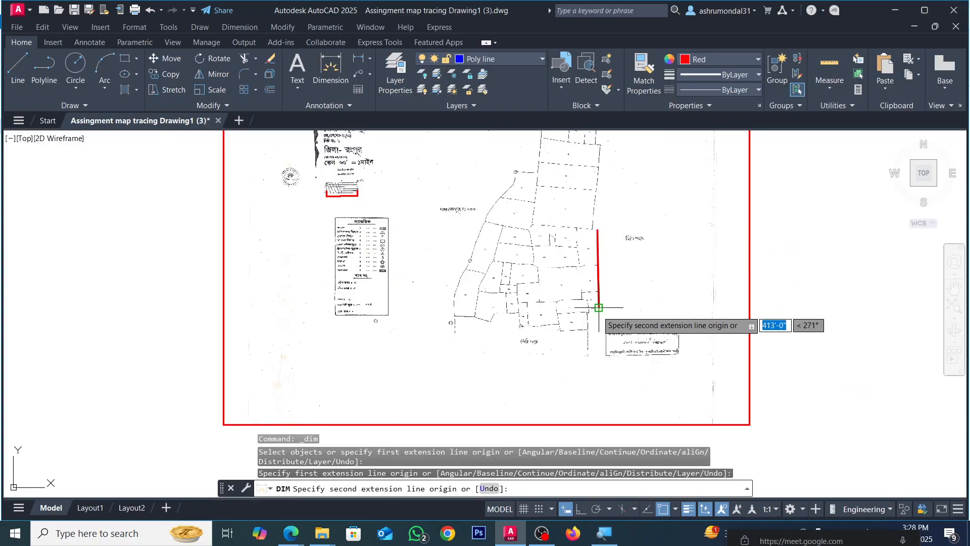
pyautogui.click(598, 307)
pyautogui.scroll(6, 603, 293)
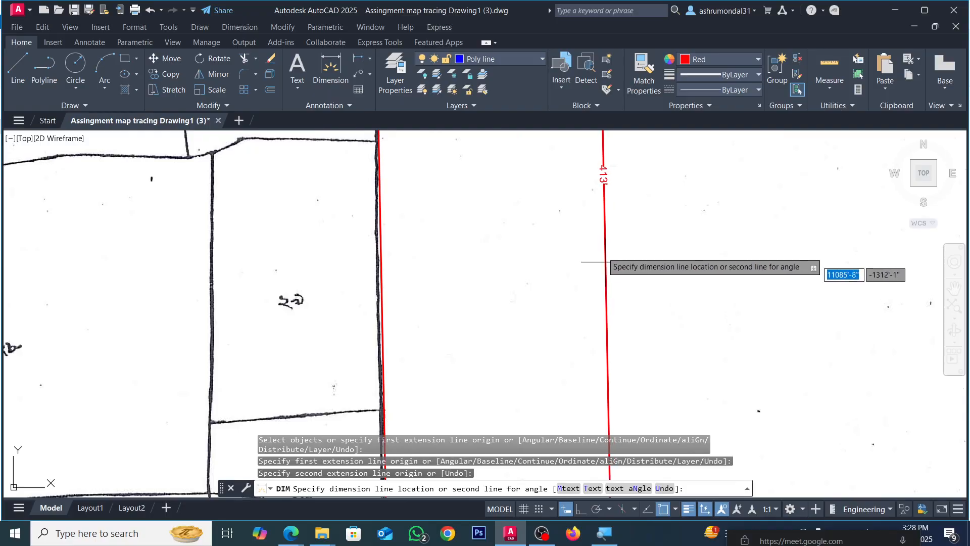
pyautogui.scroll(6, 606, 261)
pyautogui.scroll(-4, 589, 236)
pyautogui.scroll(-6, 588, 231)
pyautogui.scroll(5, 585, 222)
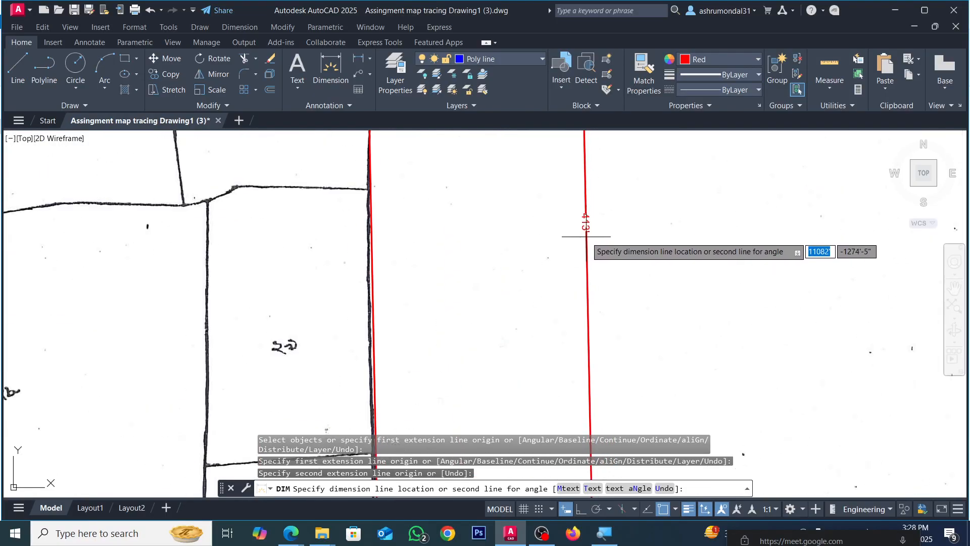
pyautogui.scroll(-3, 563, 210)
pyautogui.click(527, 238)
pyautogui.press('Escape')
# Step: Read the length shown by the eastern boundary's dimension and check its position against the plots
pyautogui.scroll(5, 525, 227)
pyautogui.scroll(6, 525, 228)
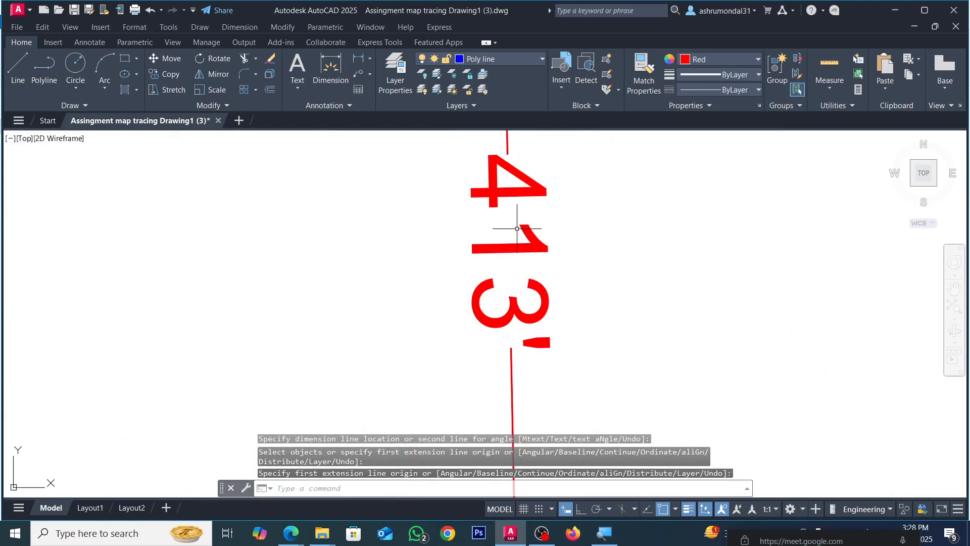
pyautogui.scroll(-6, 558, 270)
pyautogui.scroll(-2, 536, 262)
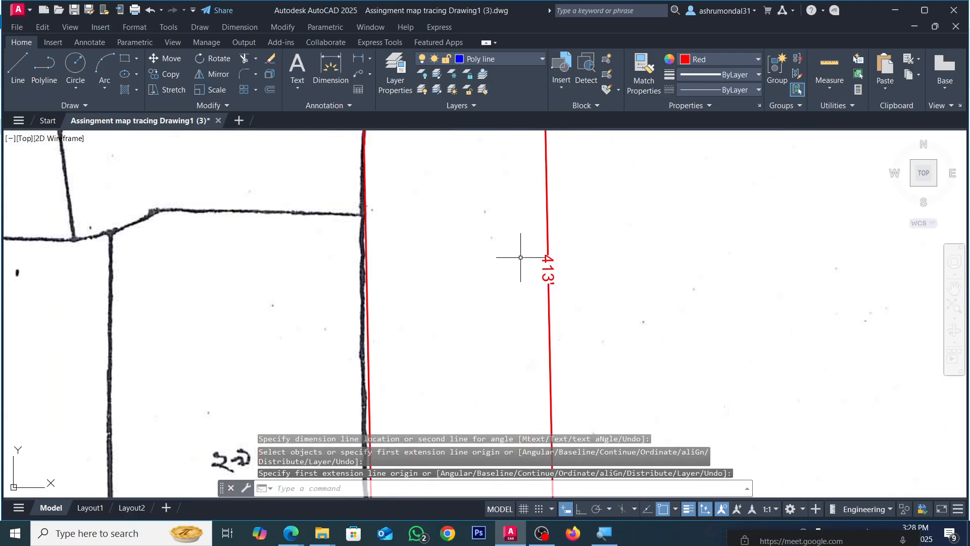
pyautogui.scroll(6, 537, 248)
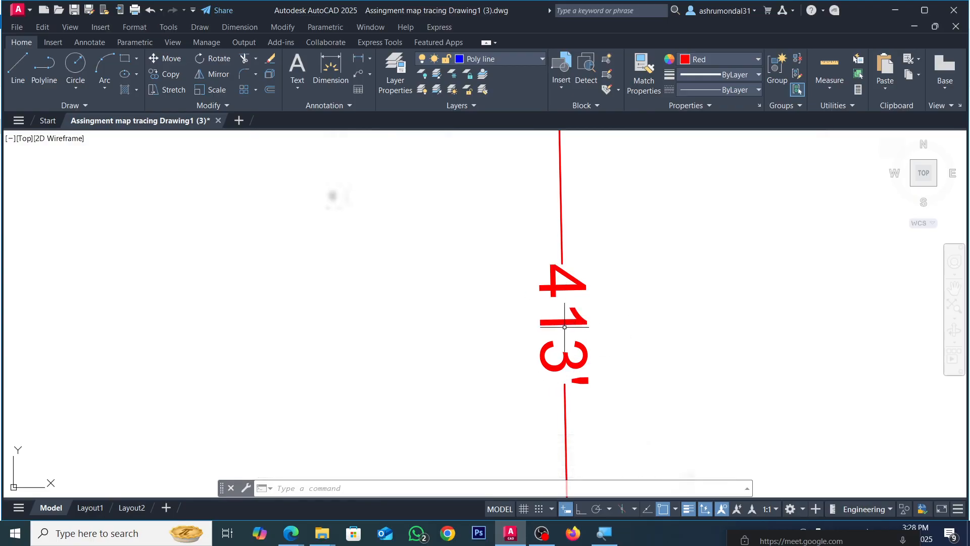
pyautogui.scroll(-8, 568, 321)
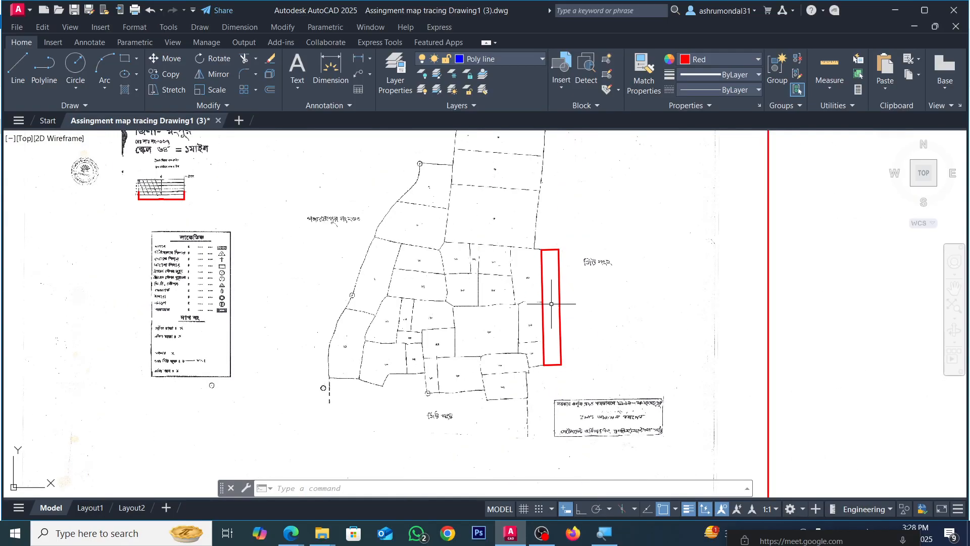
# Step: Draw a vertical 420' reference line in the empty space east of the map image, with Ortho on
pyautogui.press('Escape')
pyautogui.click(18, 67)
pyautogui.scroll(-4, 356, 182)
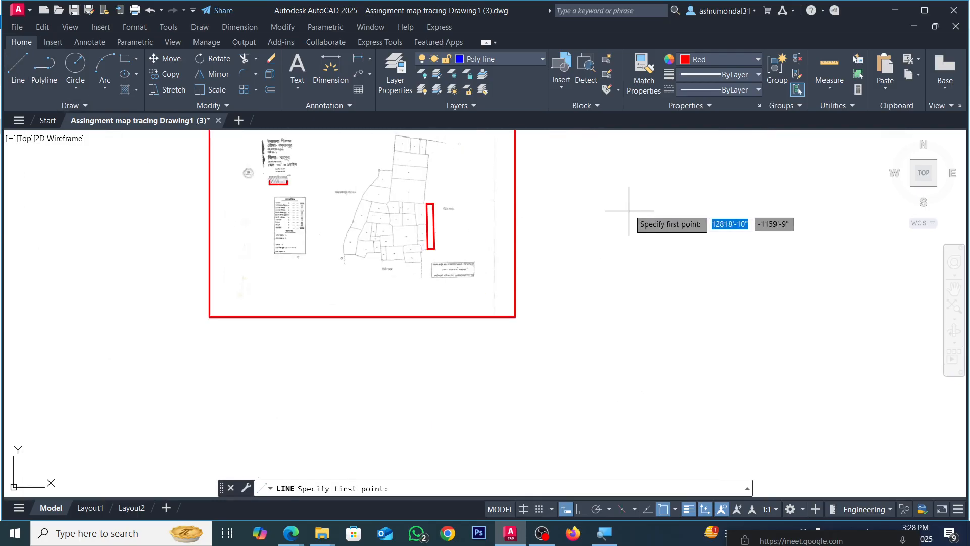
pyautogui.click(627, 180)
pyautogui.press('F8')
pyautogui.write('4')
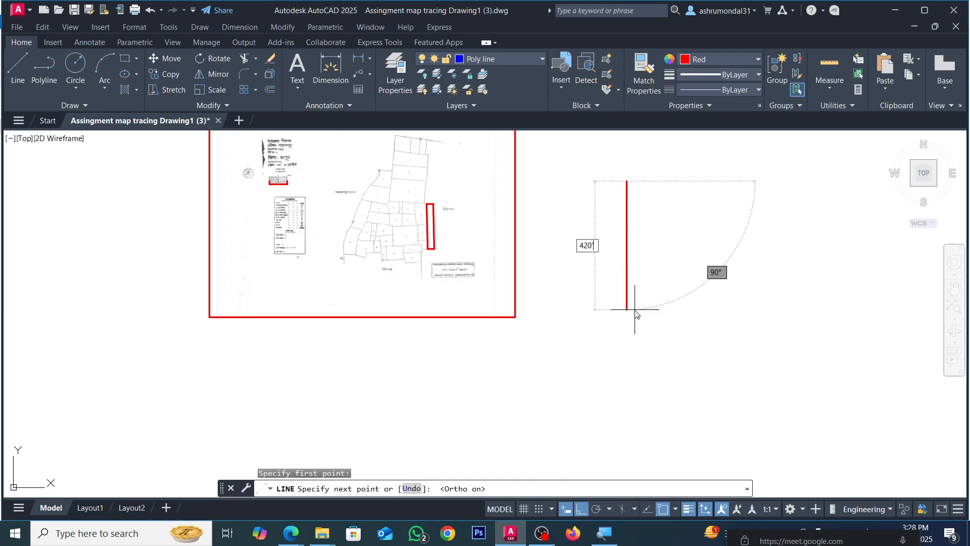
pyautogui.write("20'")
pyautogui.press('Return')
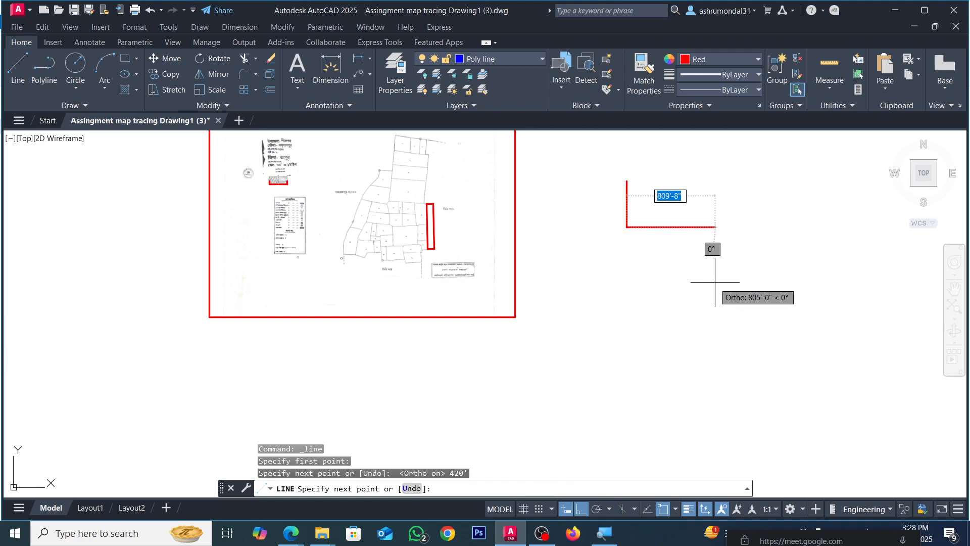
pyautogui.press('Return')
# Step: Delete the red line on the eastern plot boundary together with its dimension
pyautogui.click(403, 186)
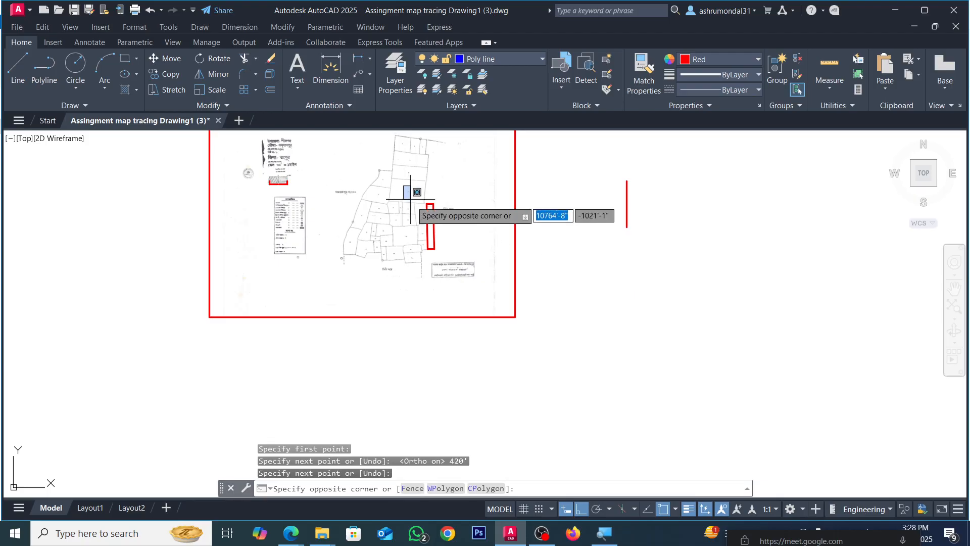
pyautogui.click(452, 268)
pyautogui.press('Delete')
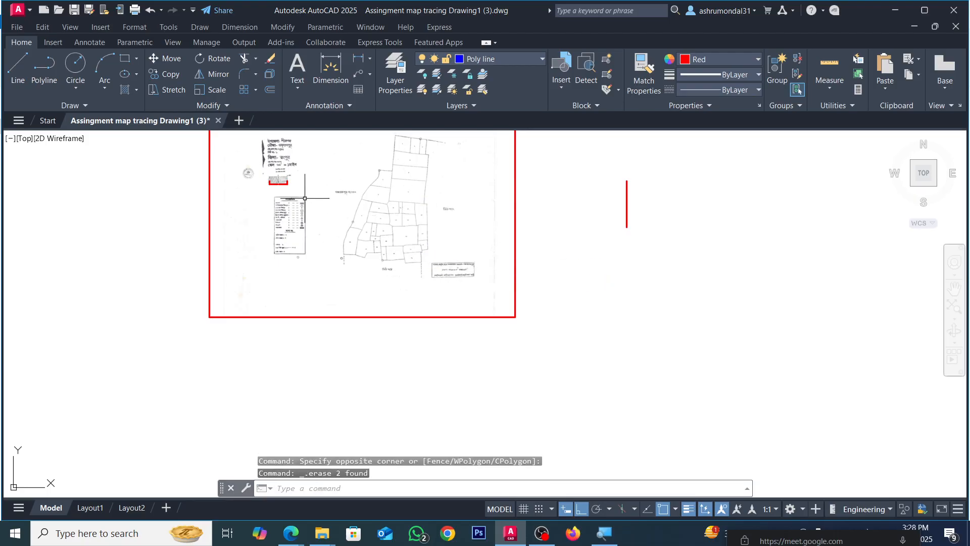
pyautogui.scroll(-2, 392, 260)
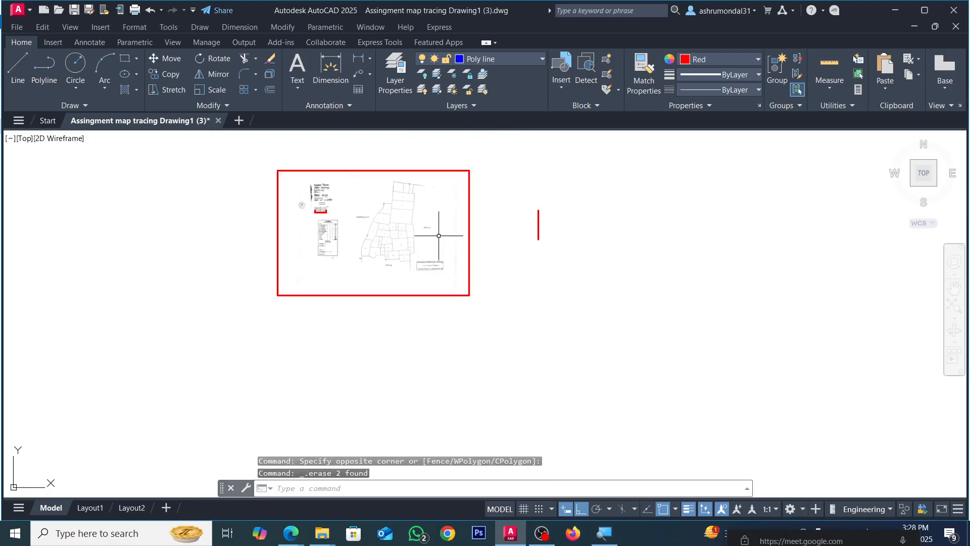
pyautogui.click(505, 148)
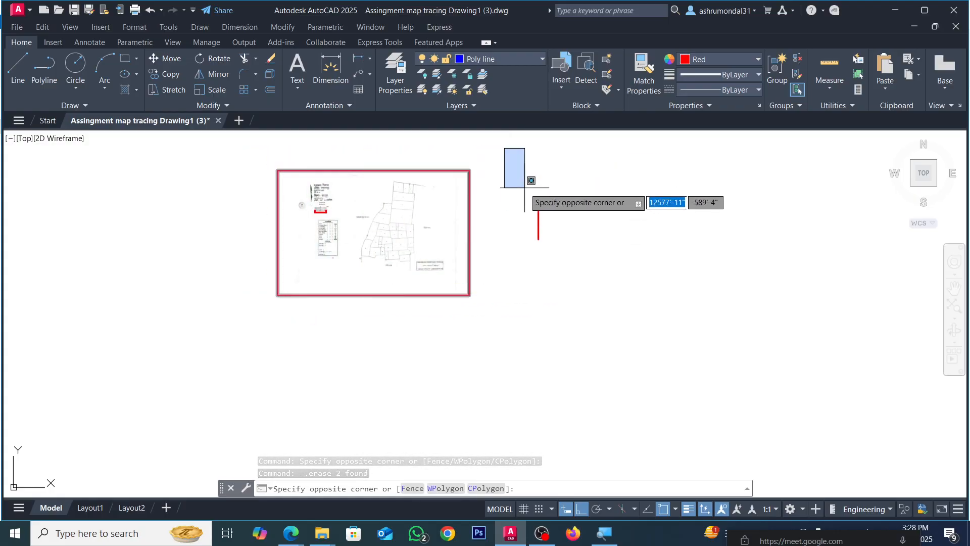
pyautogui.click(523, 190)
pyautogui.write('al')
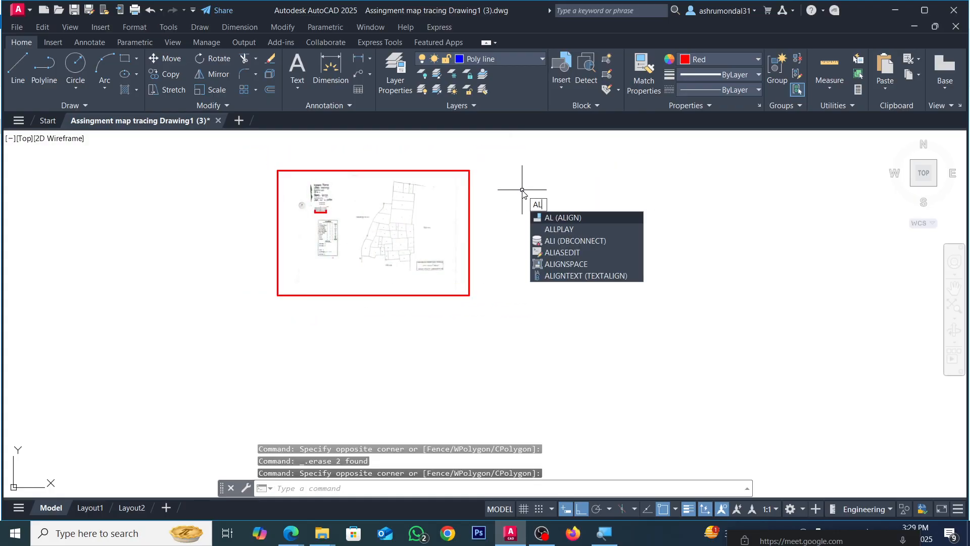
pyautogui.press('Return')
pyautogui.press('Escape')
# Step: Redraw the line down the eastern plot boundary, from plot 14's upper-right corner to plot 30's lower-right corner, with Ortho off
pyautogui.scroll(5, 404, 223)
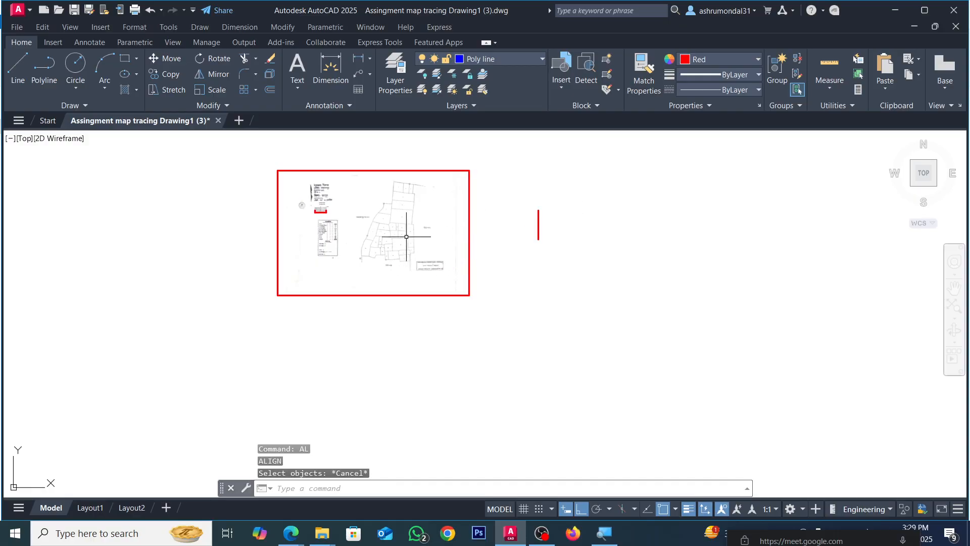
pyautogui.scroll(6, 405, 212)
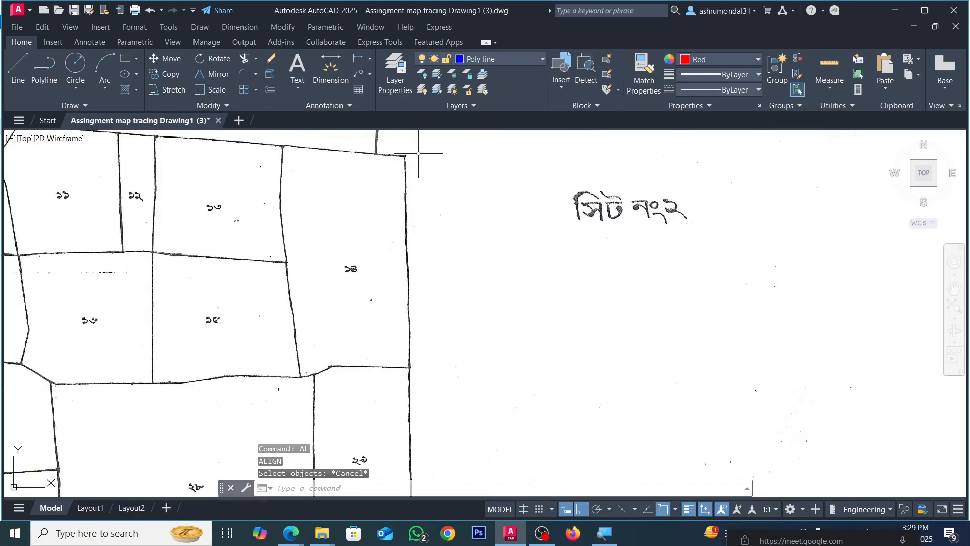
pyautogui.click(18, 68)
pyautogui.scroll(10, 400, 152)
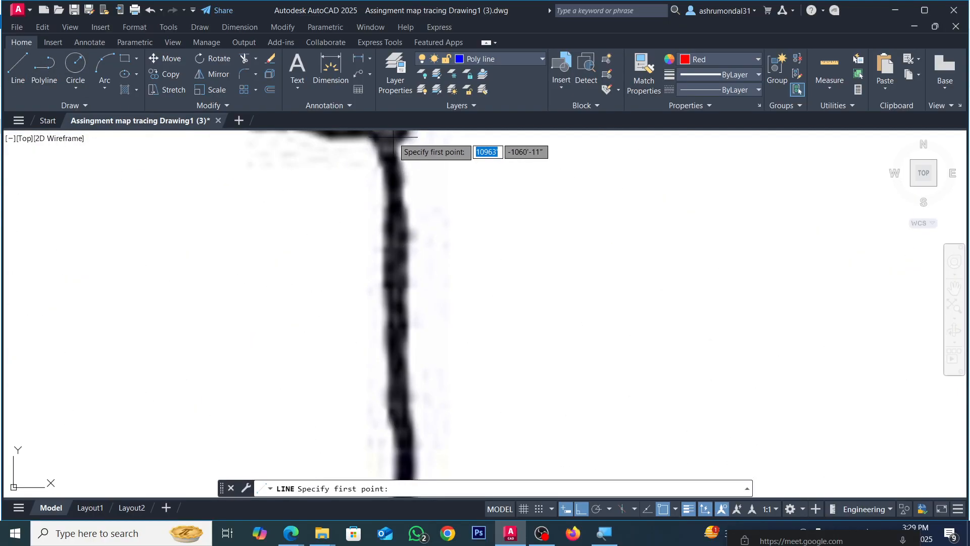
pyautogui.click(395, 148)
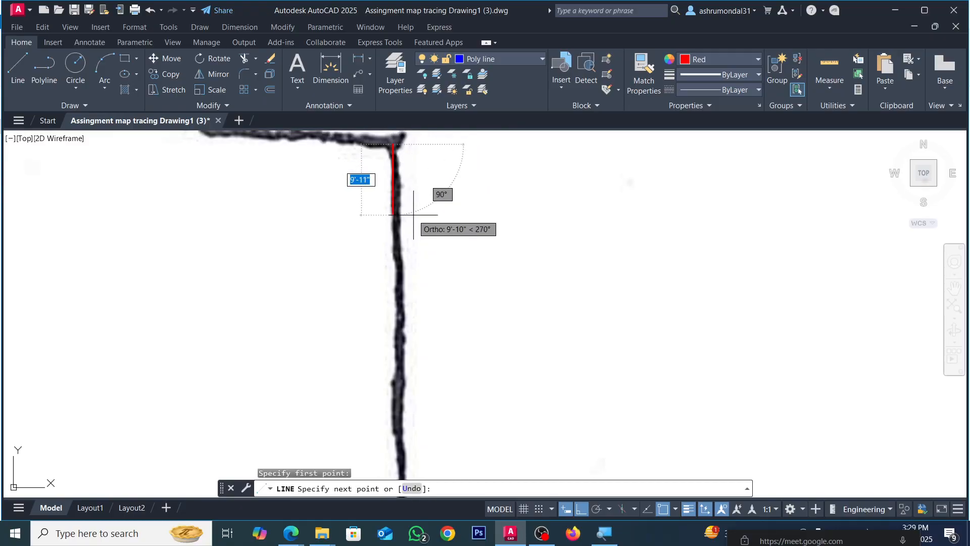
pyautogui.scroll(-5, 416, 183)
pyautogui.scroll(-4, 416, 183)
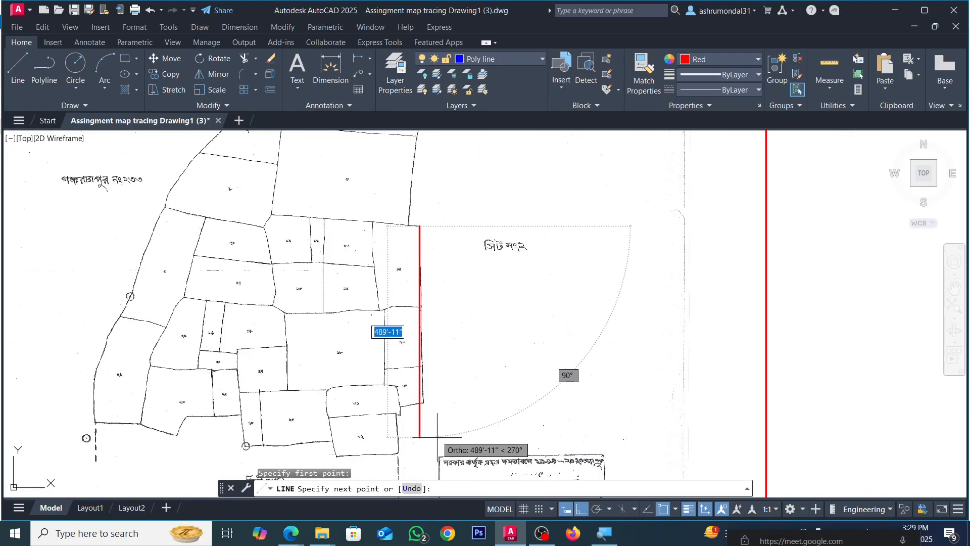
pyautogui.click(581, 509)
pyautogui.scroll(5, 417, 409)
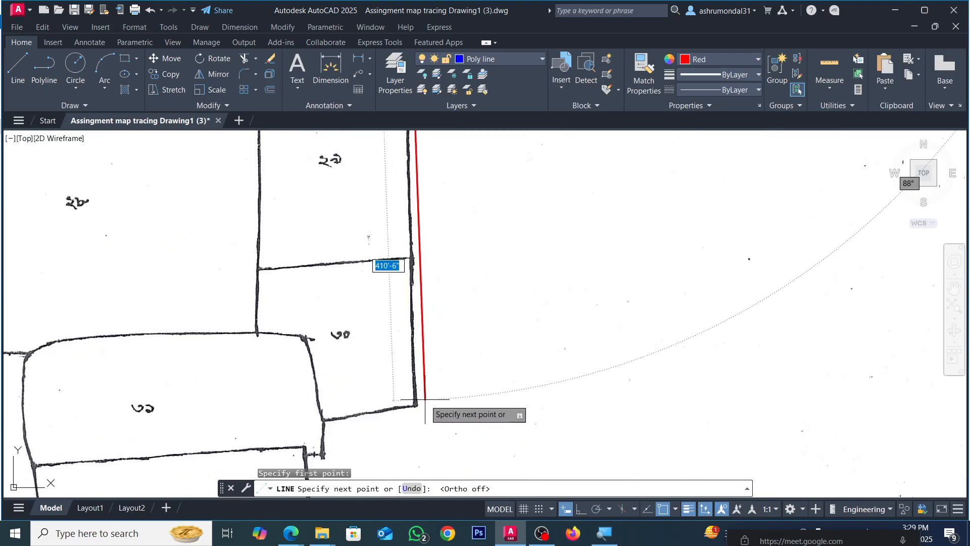
pyautogui.press('Escape')
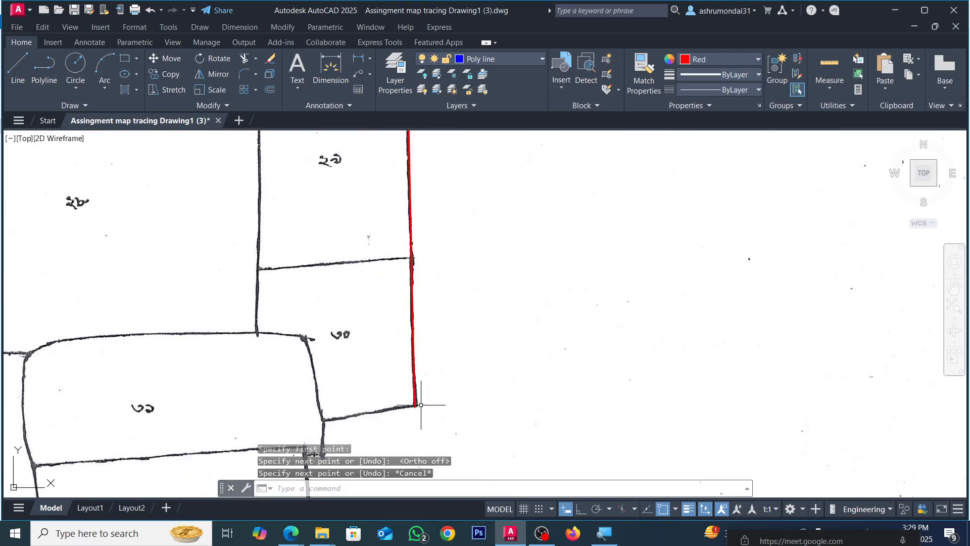
# Step: Align the map image, scale-bar dimension and boundary line to the 420' reference line, matching both ends of the boundary line and scaling the objects
pyautogui.scroll(-8, 421, 402)
pyautogui.press('Escape')
pyautogui.write('al')
pyautogui.press('Return')
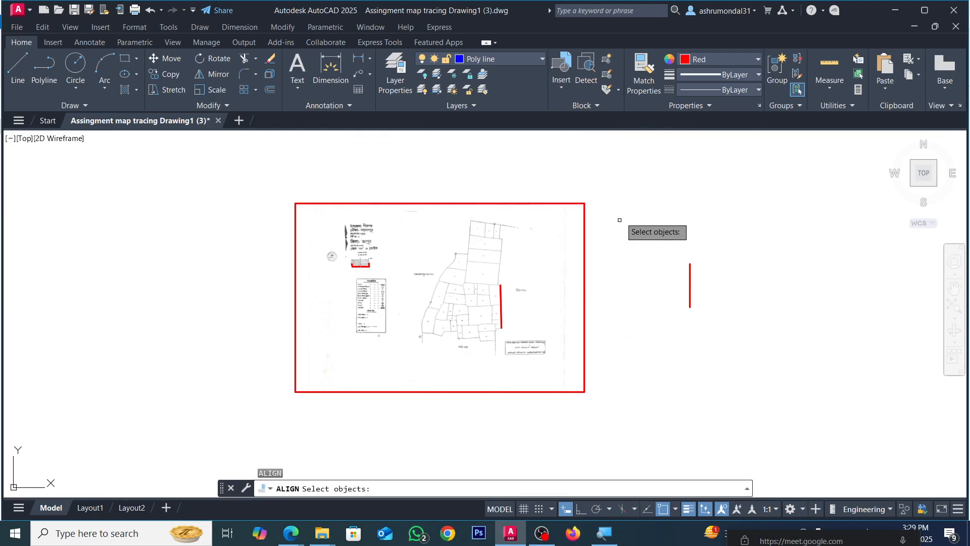
pyautogui.click(624, 176)
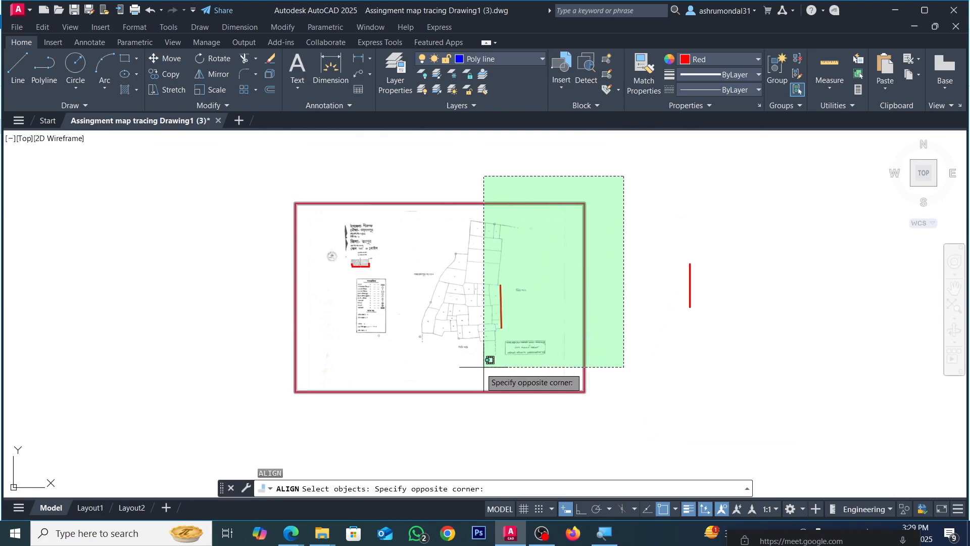
pyautogui.click(266, 407)
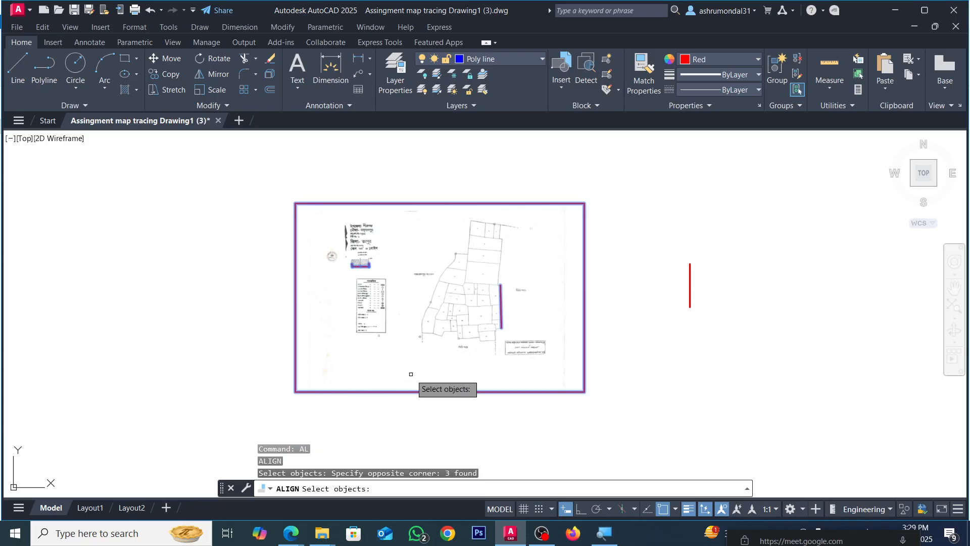
pyautogui.press('Return')
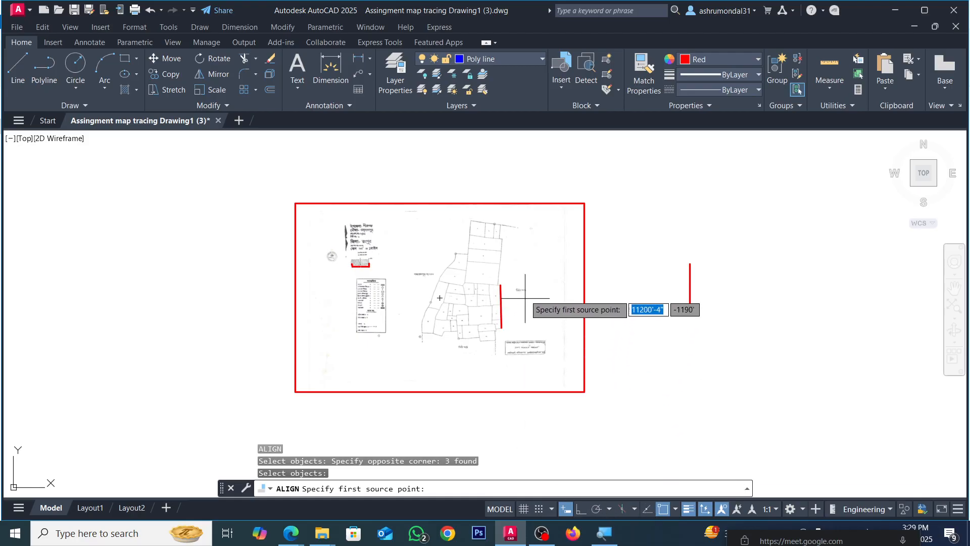
pyautogui.click(501, 285)
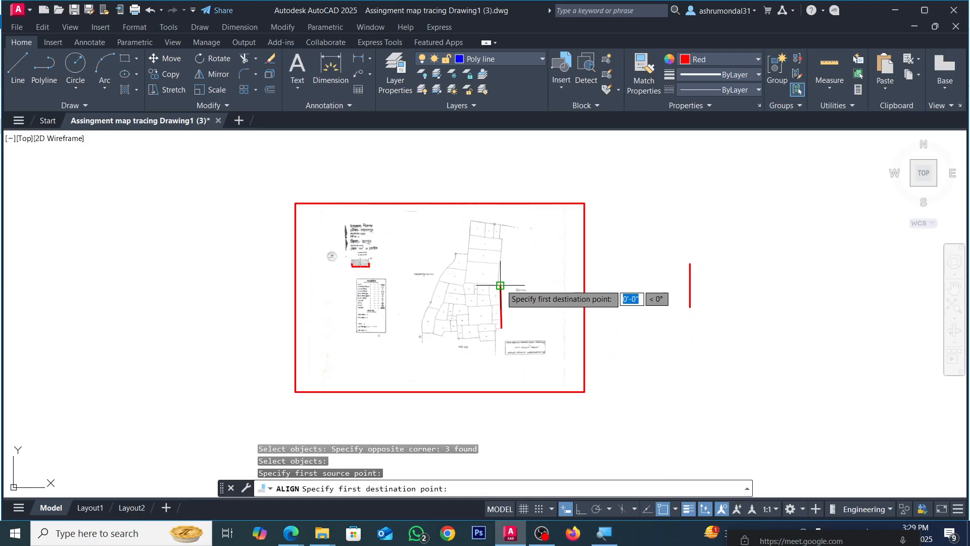
pyautogui.click(690, 264)
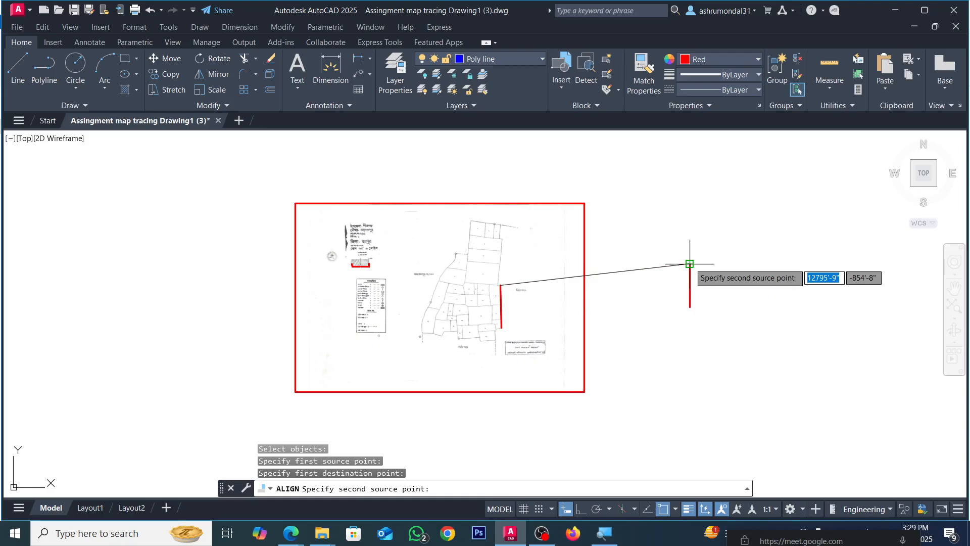
pyautogui.click(501, 327)
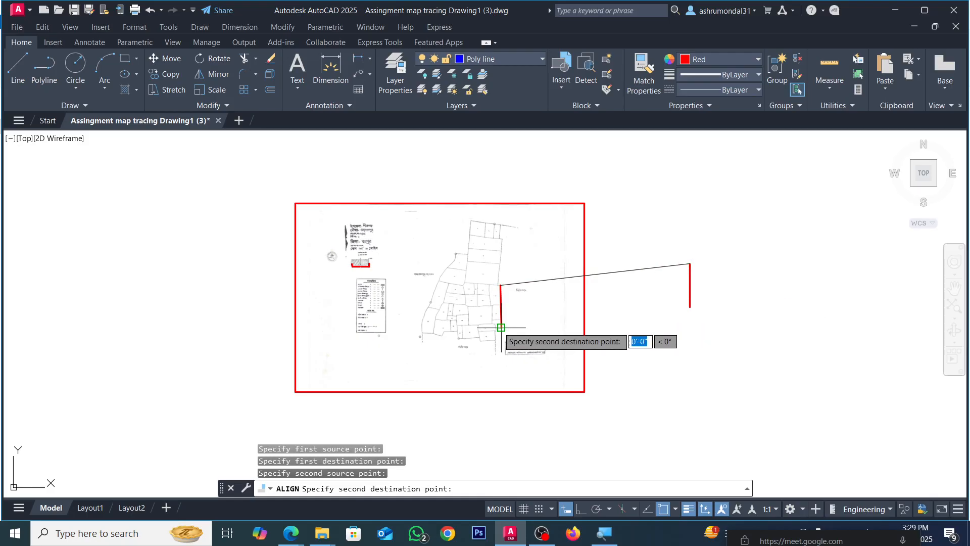
pyautogui.click(690, 306)
pyautogui.press('Return')
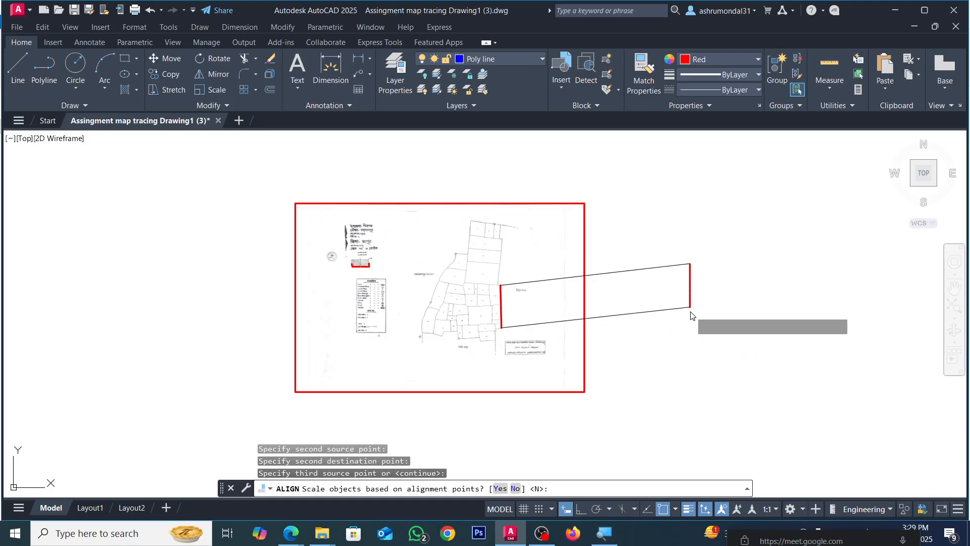
pyautogui.click(710, 344)
pyautogui.scroll(4, 683, 274)
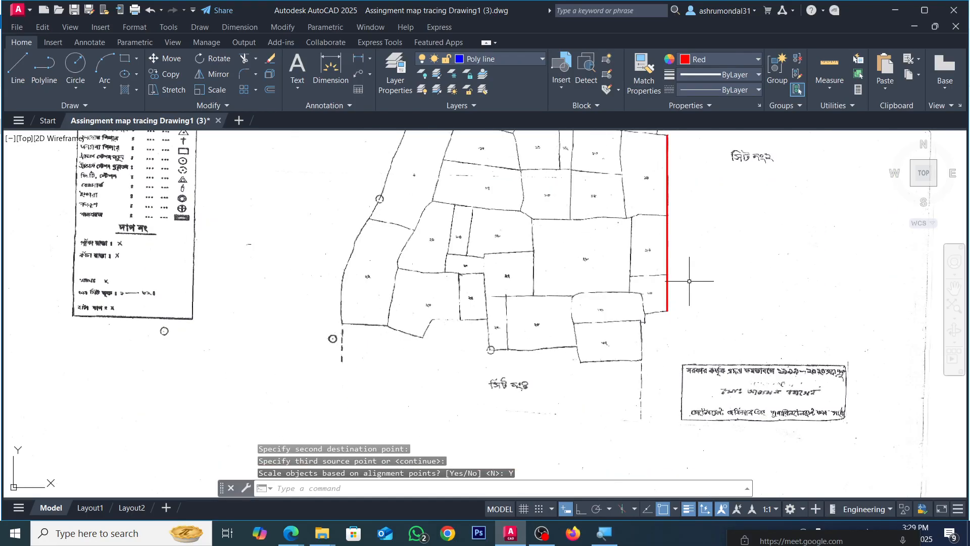
# Step: Dimension the red boundary line along the map's eastern edge, from plot 14's upper-right corner to plot 30's lower-right corner
pyautogui.scroll(2, 660, 146)
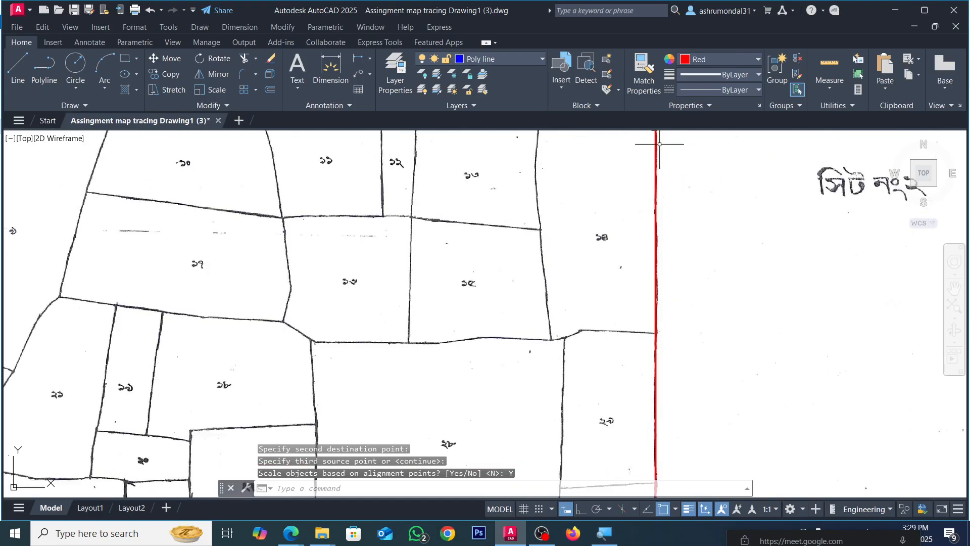
pyautogui.click(330, 67)
pyautogui.scroll(-2, 705, 330)
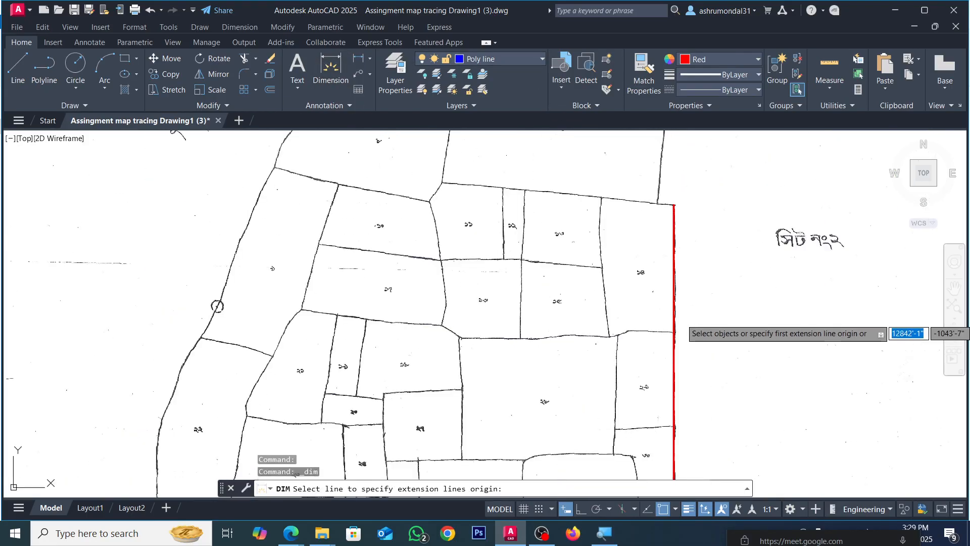
pyautogui.click(674, 206)
pyautogui.scroll(-3, 687, 250)
pyautogui.scroll(4, 685, 320)
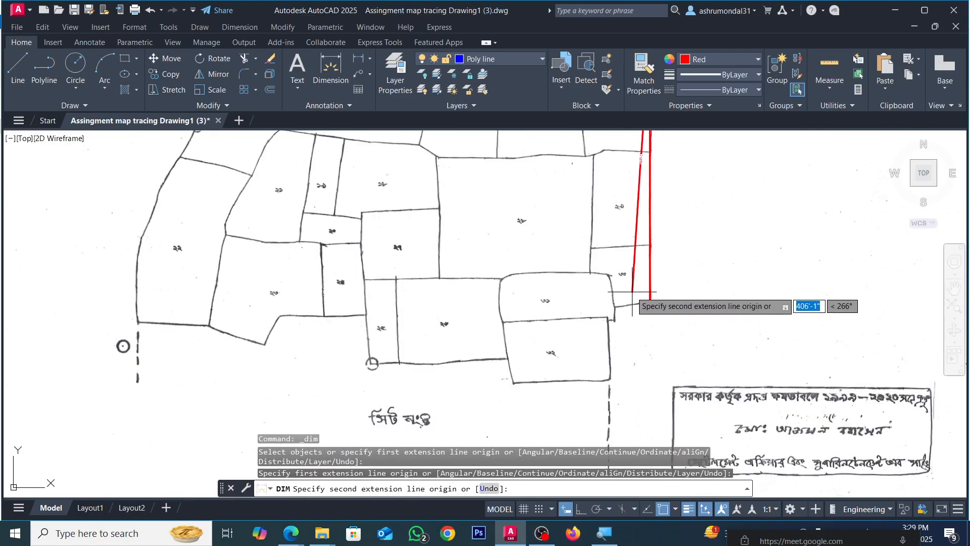
pyautogui.click(650, 301)
pyautogui.scroll(-3, 650, 302)
pyautogui.scroll(6, 667, 272)
pyautogui.scroll(-6, 662, 217)
pyautogui.click(665, 230)
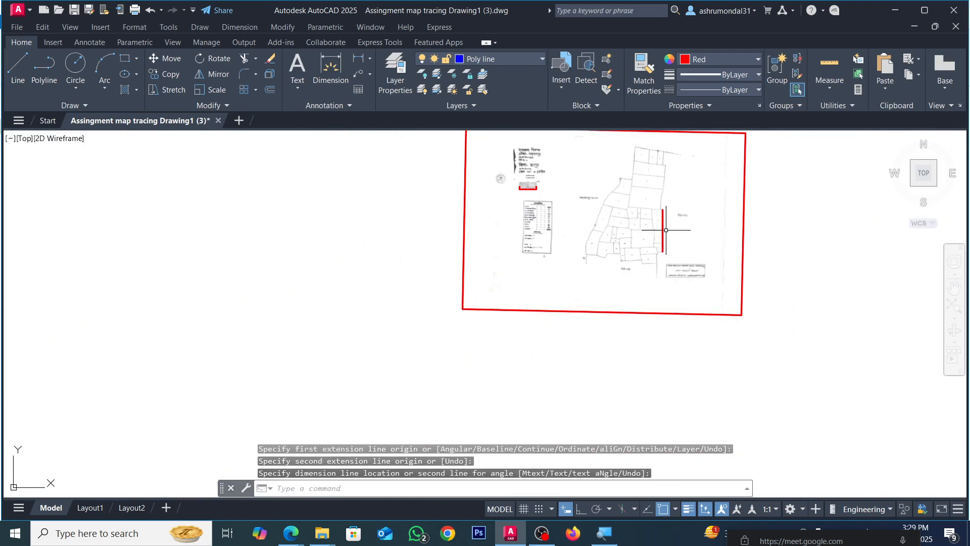
# Step: Delete the eastern boundary line, its dimension and the scale-bar dimension from the map image
pyautogui.scroll(-2, 663, 226)
pyautogui.click(641, 143)
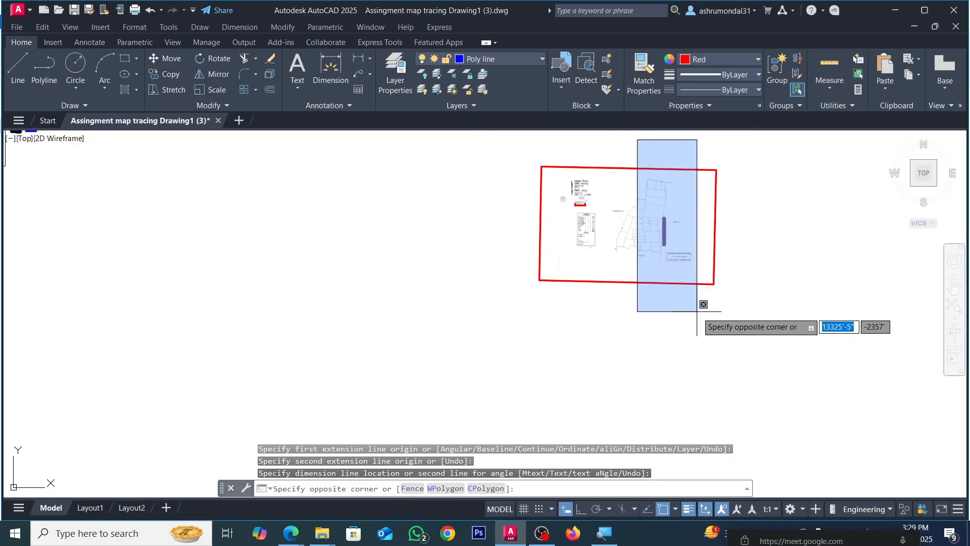
pyautogui.click(720, 337)
pyautogui.click(557, 153)
pyautogui.click(630, 261)
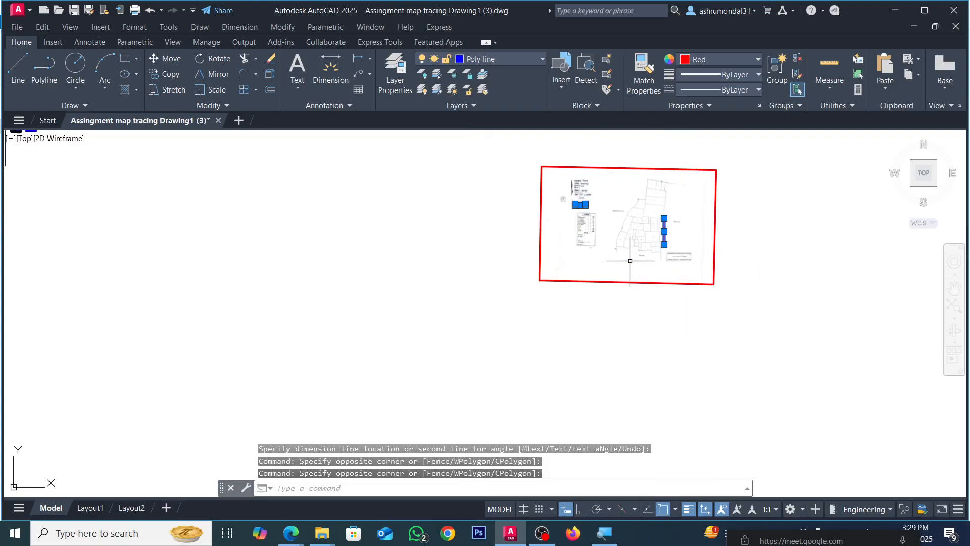
pyautogui.press('Delete')
pyautogui.scroll(10, 633, 214)
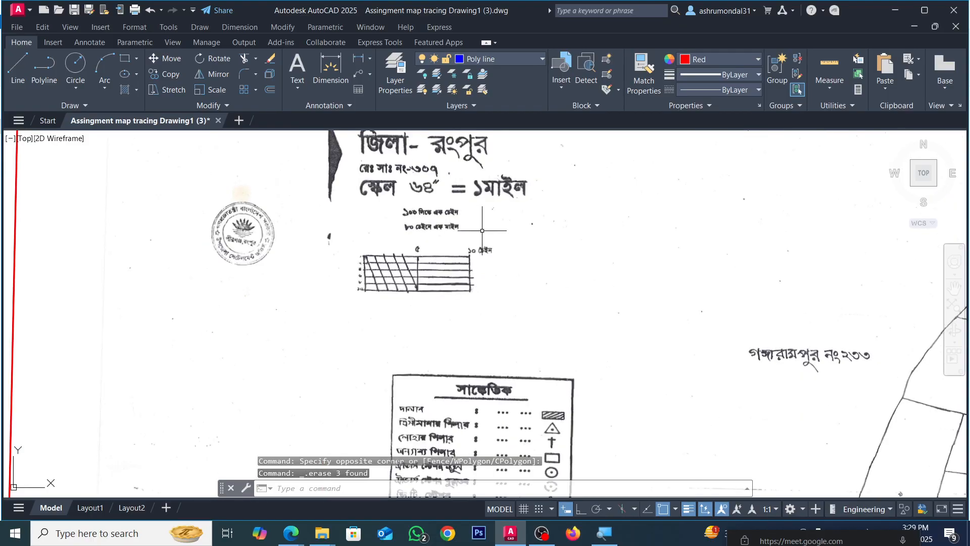
# Step: Undo the last deletion of the boundary line and the two dimensions
pyautogui.hotkey('ctrl', 'z')
pyautogui.hotkey('ctrl', 'z')
pyautogui.scroll(10, 553, 217)
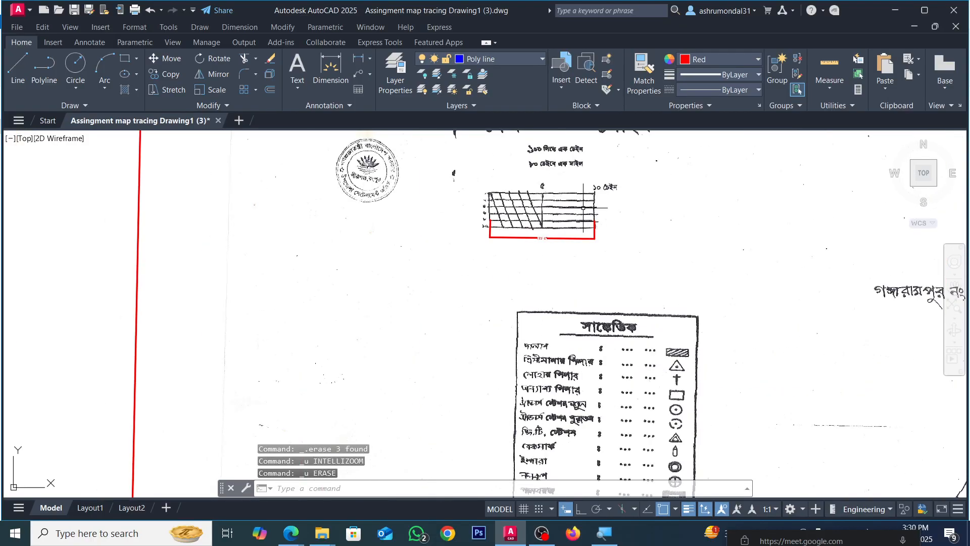
# Step: Erase the red boundary line and both dimensions on the map, keeping the map image itself
pyautogui.scroll(-10, 536, 235)
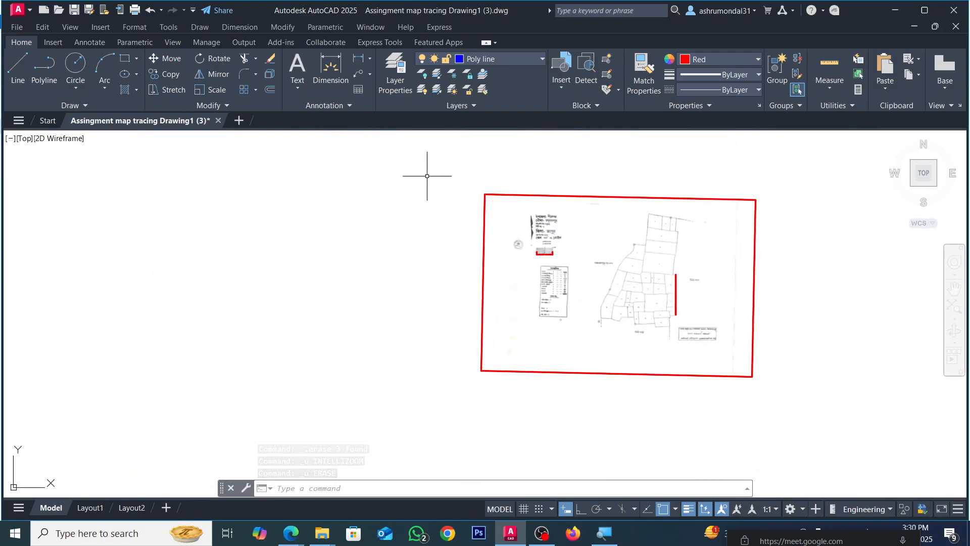
pyautogui.click(437, 164)
pyautogui.click(689, 352)
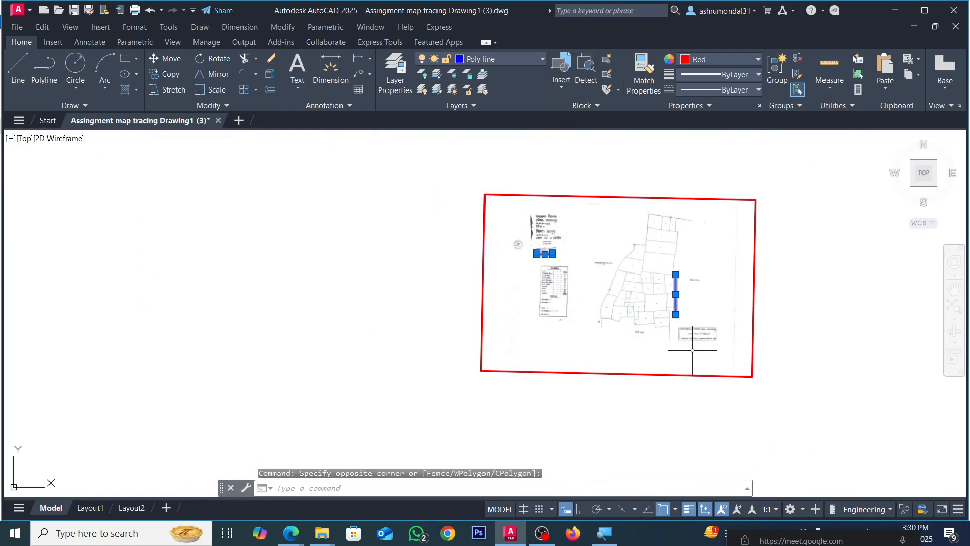
pyautogui.press('Delete')
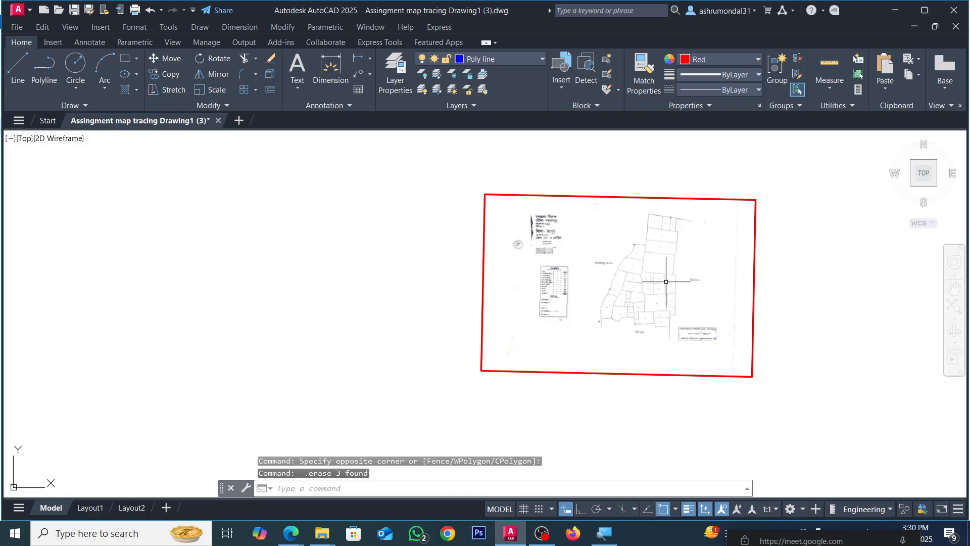
# Step: Examine the scaled map's numbered plots, the header with its 64" = 1 mile scale note, and the legend
pyautogui.scroll(6, 666, 279)
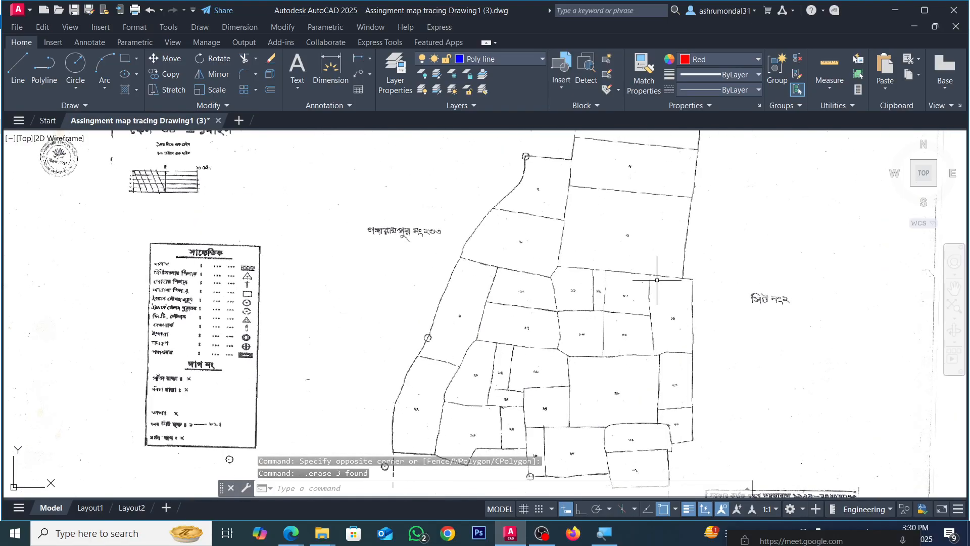
pyautogui.scroll(-3, 657, 279)
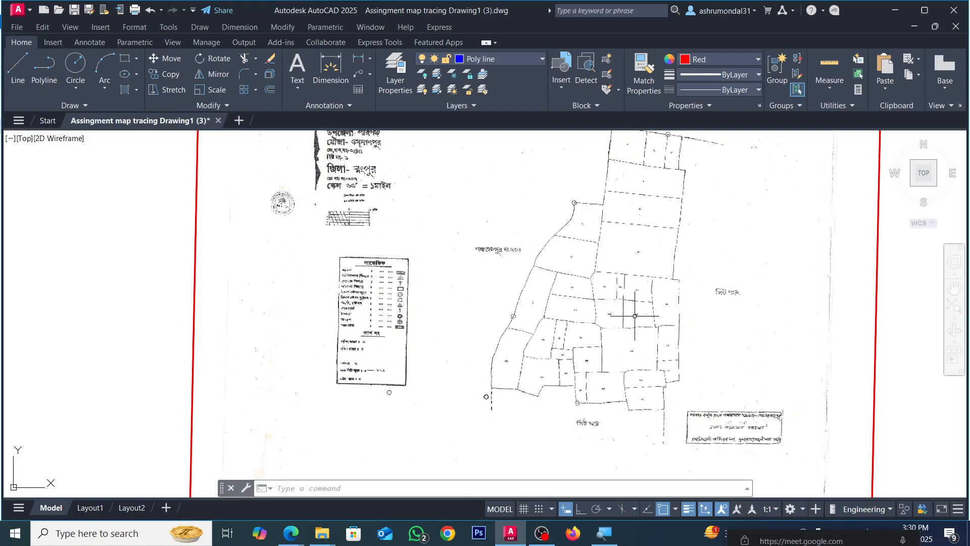
pyautogui.scroll(5, 621, 399)
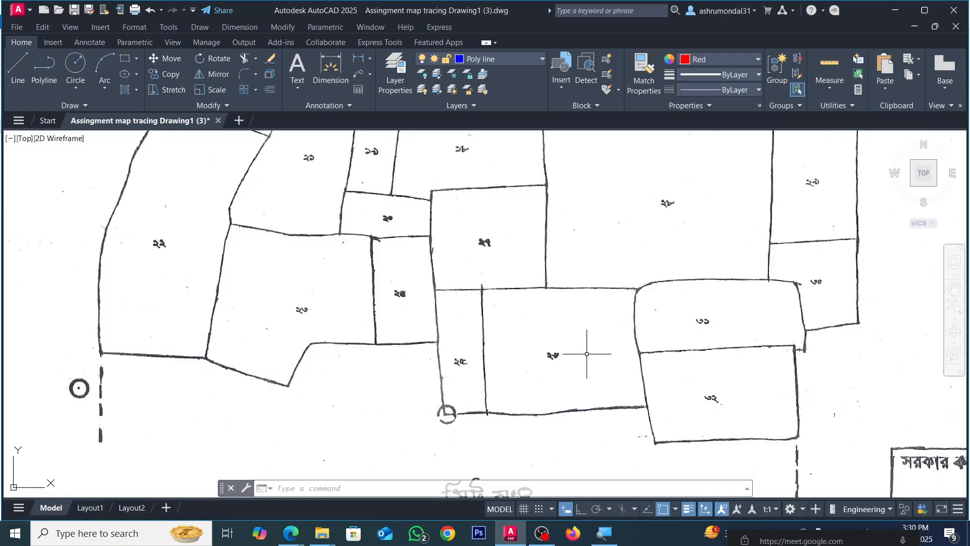
pyautogui.scroll(-8, 587, 354)
pyautogui.scroll(10, 304, 145)
pyautogui.scroll(2, 505, 161)
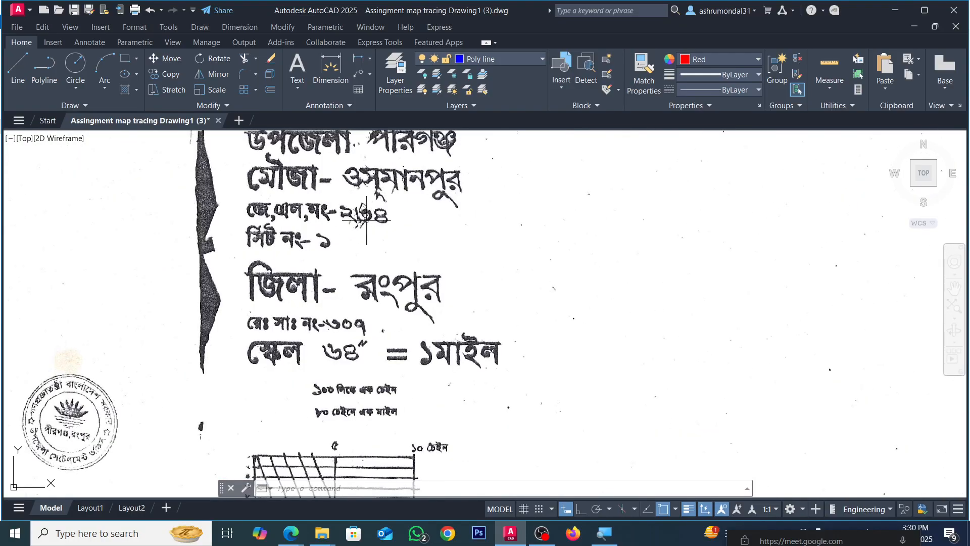
pyautogui.scroll(-8, 415, 248)
pyautogui.scroll(7, 522, 346)
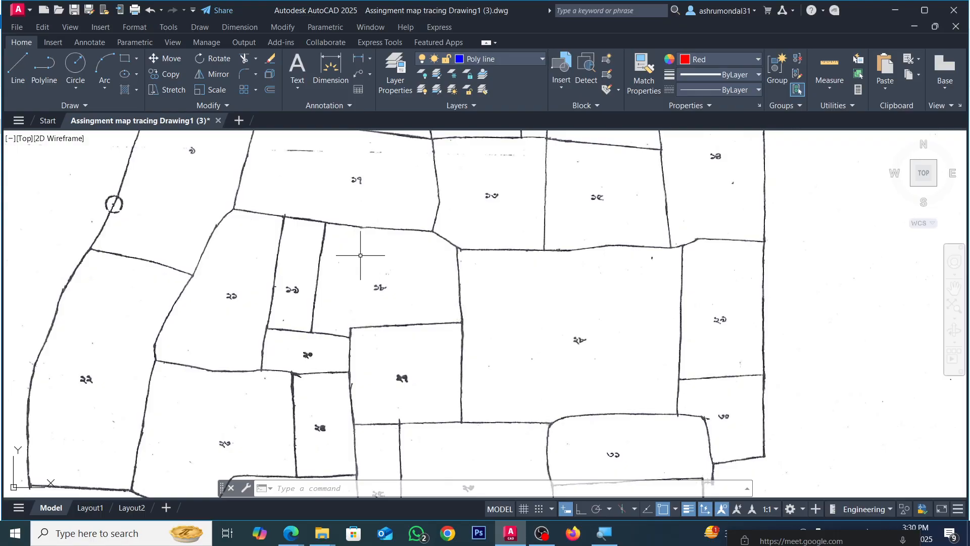
pyautogui.scroll(-8, 524, 282)
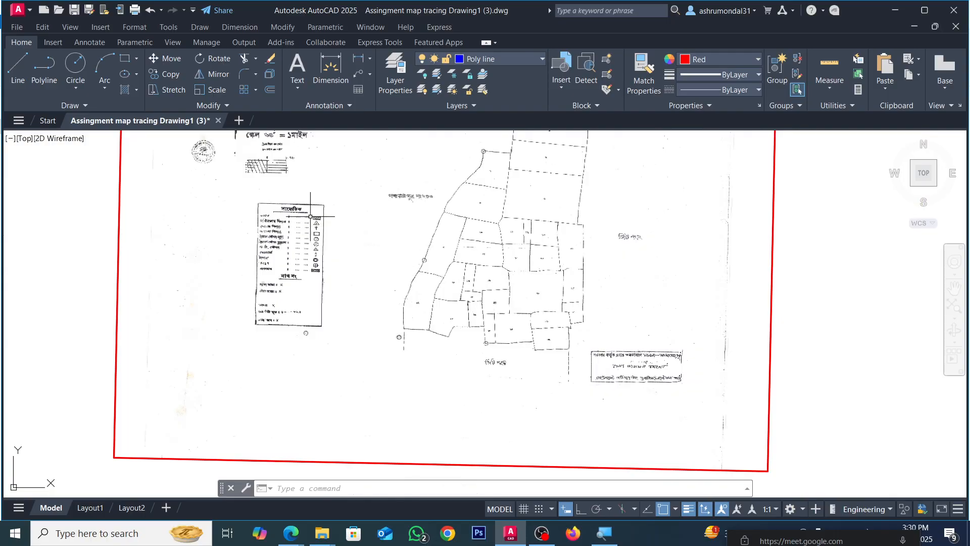
pyautogui.scroll(-3, 292, 169)
pyautogui.scroll(10, 293, 172)
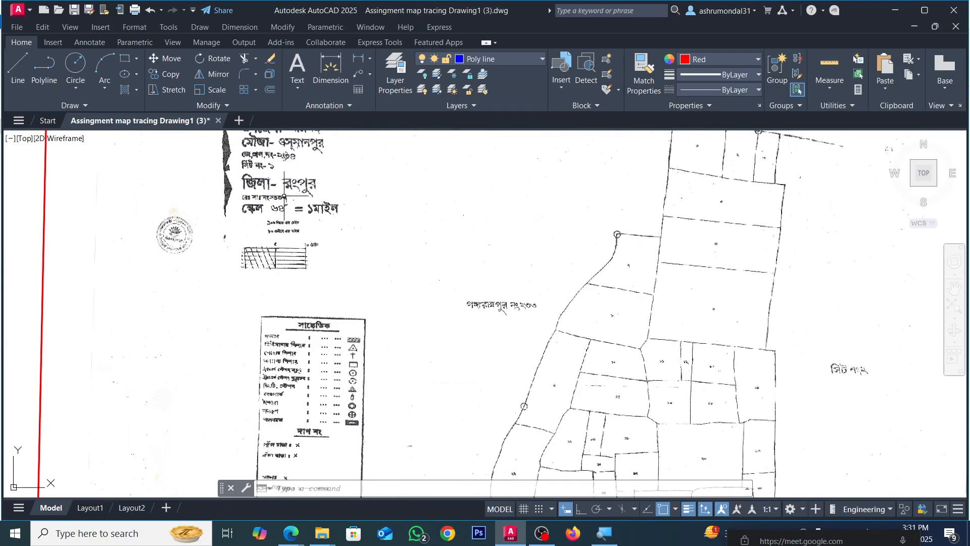
pyautogui.scroll(-3, 296, 196)
pyautogui.scroll(9, 421, 350)
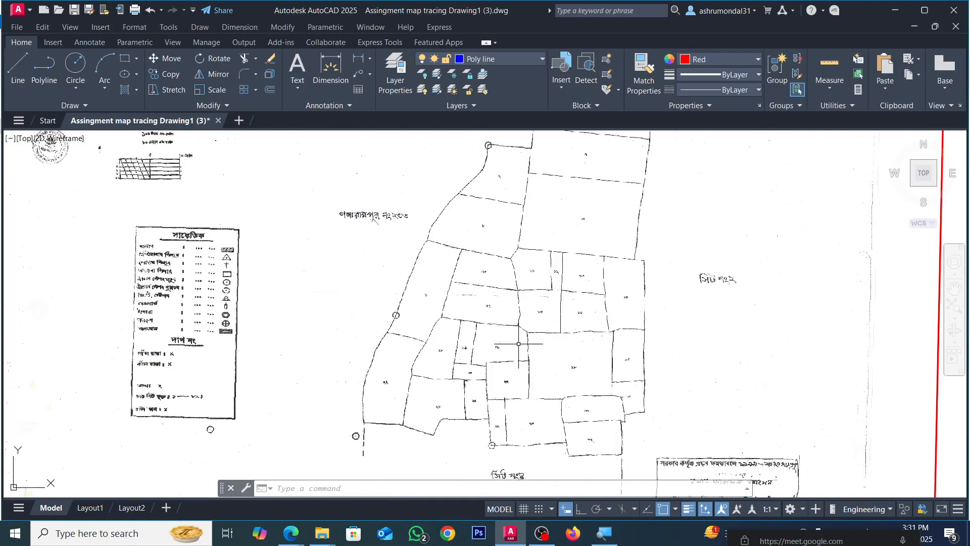
pyautogui.scroll(-5, 460, 359)
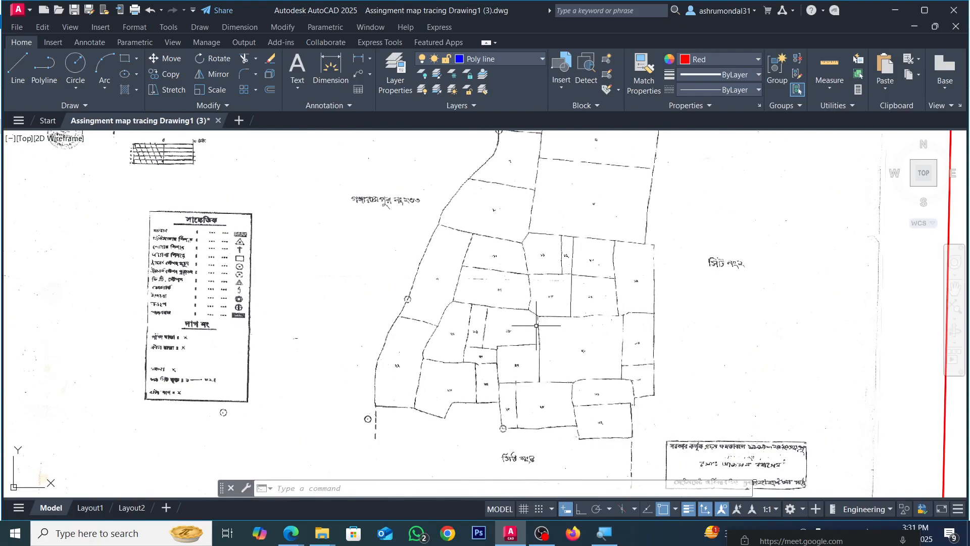
pyautogui.scroll(3, 487, 349)
pyautogui.hotkey('ctrl', 's')
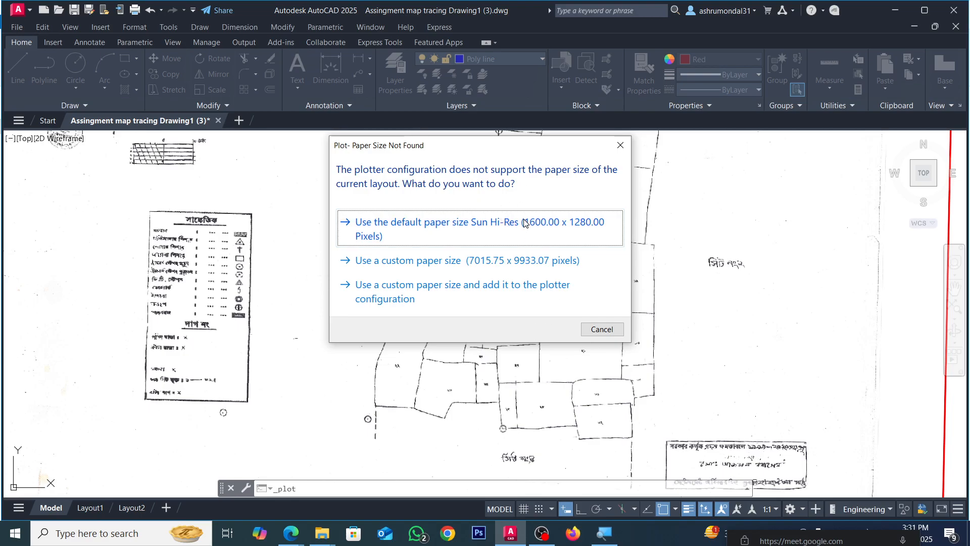
pyautogui.click(621, 145)
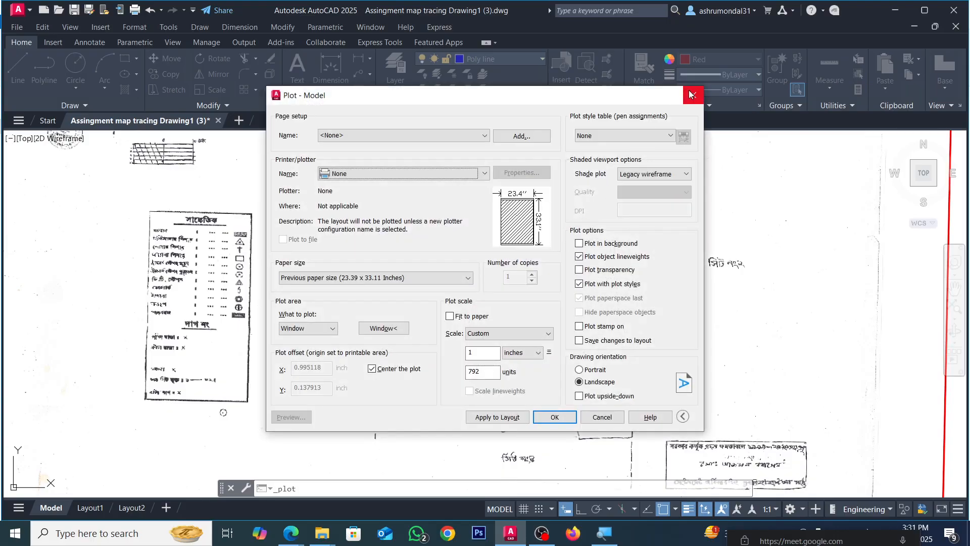
pyautogui.click(690, 96)
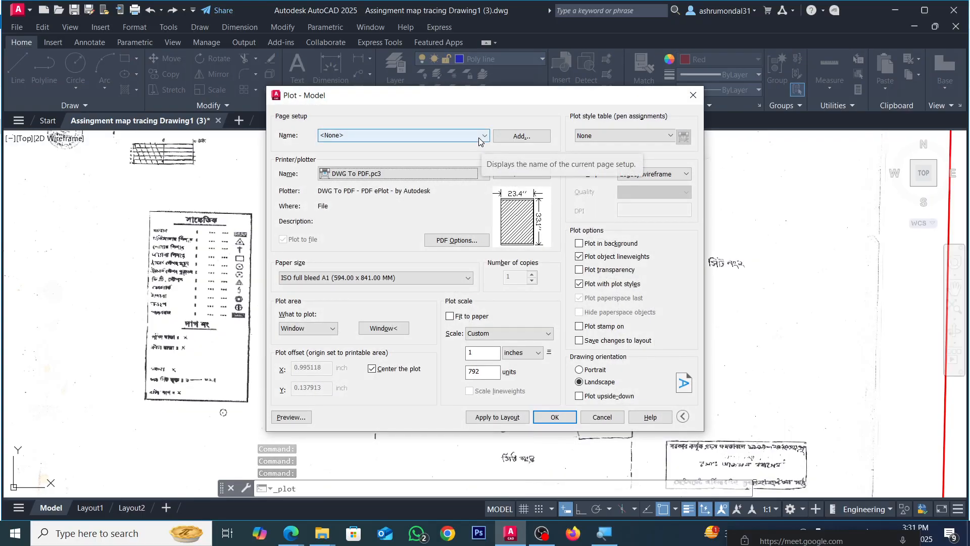
# Step: Load the previous plot's page setup for plotting the model
pyautogui.click(478, 137)
pyautogui.click(453, 155)
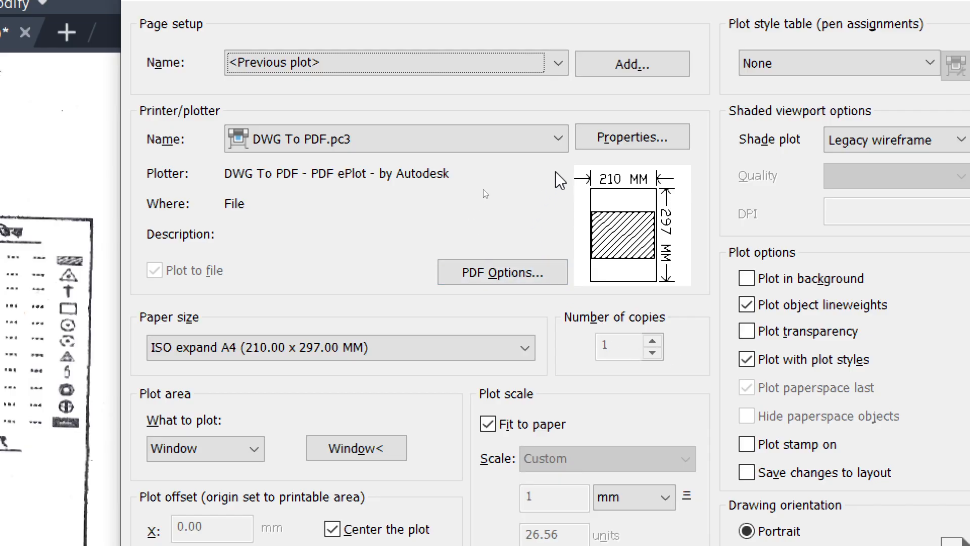
pyautogui.moveTo(672, 176)
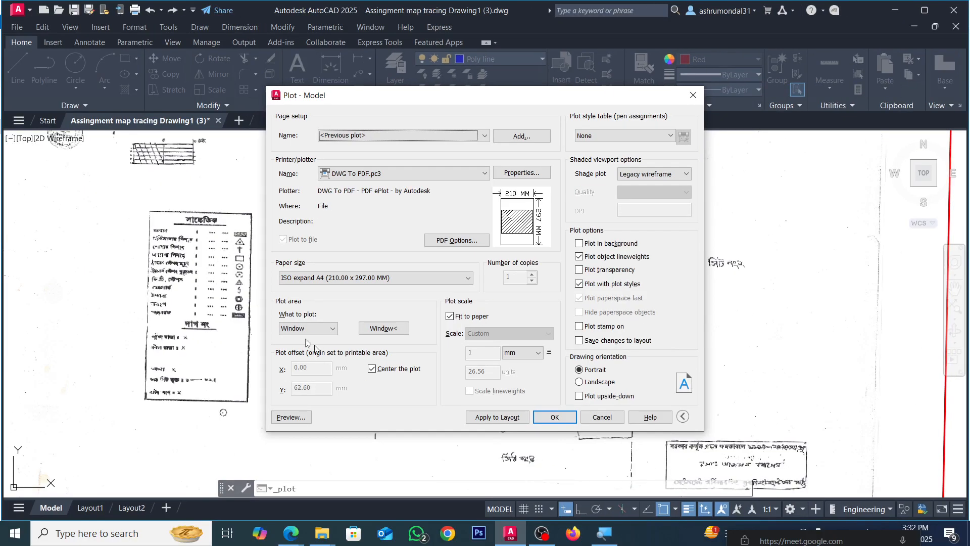
# Step: Define the plot area with a window around the numbered land plots
pyautogui.click(343, 446)
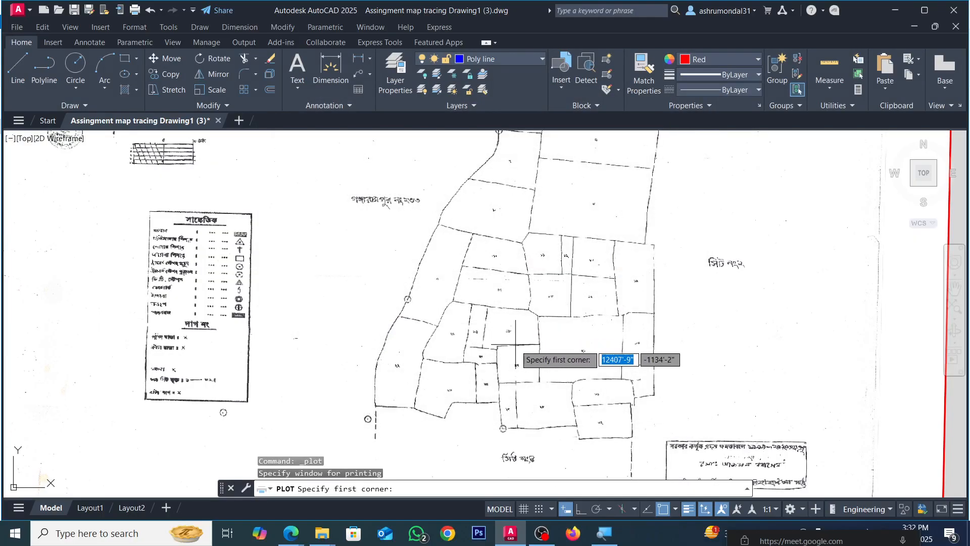
pyautogui.scroll(5, 492, 326)
pyautogui.scroll(-5, 501, 334)
pyautogui.click(339, 154)
pyautogui.click(632, 365)
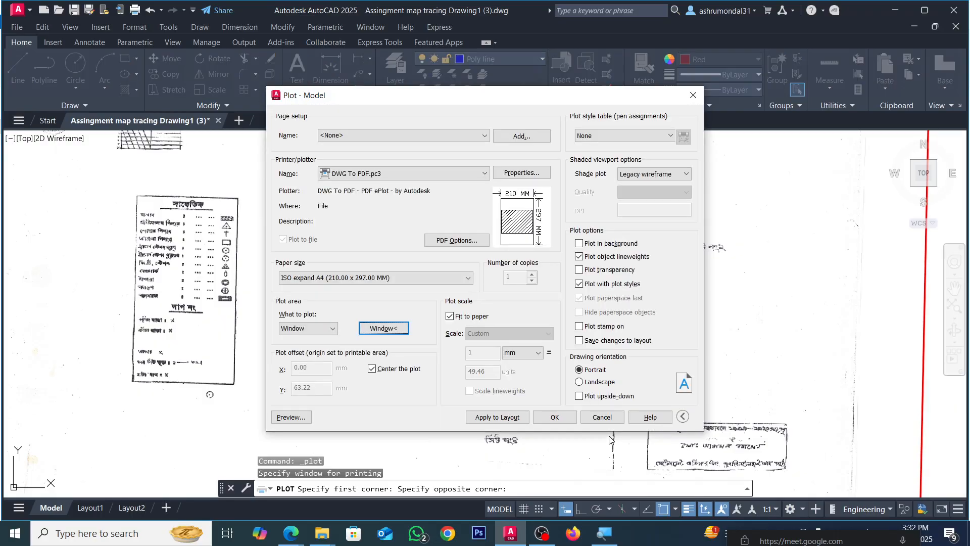
# Step: Turn off Fit to paper and set the plot scale's paper unit to inches
pyautogui.click(451, 316)
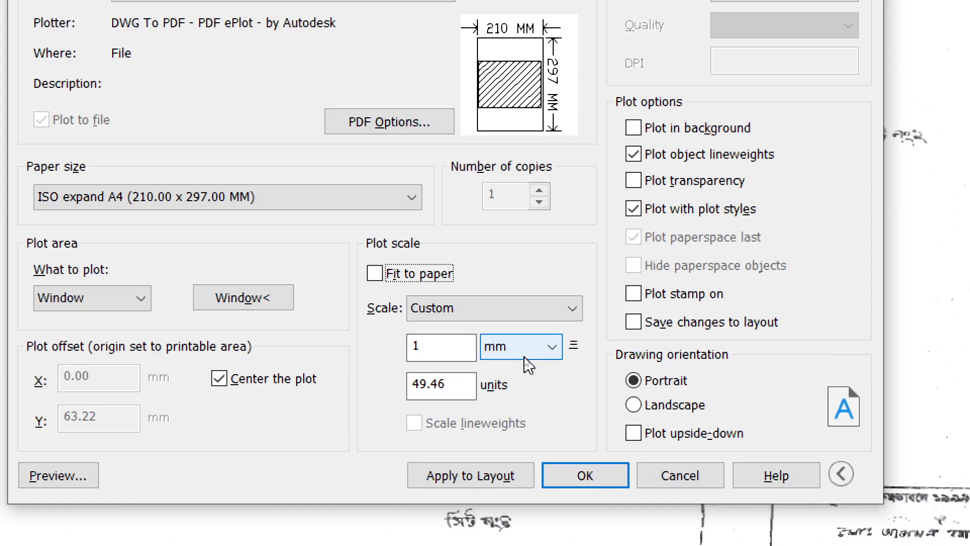
pyautogui.click(524, 357)
pyautogui.click(516, 374)
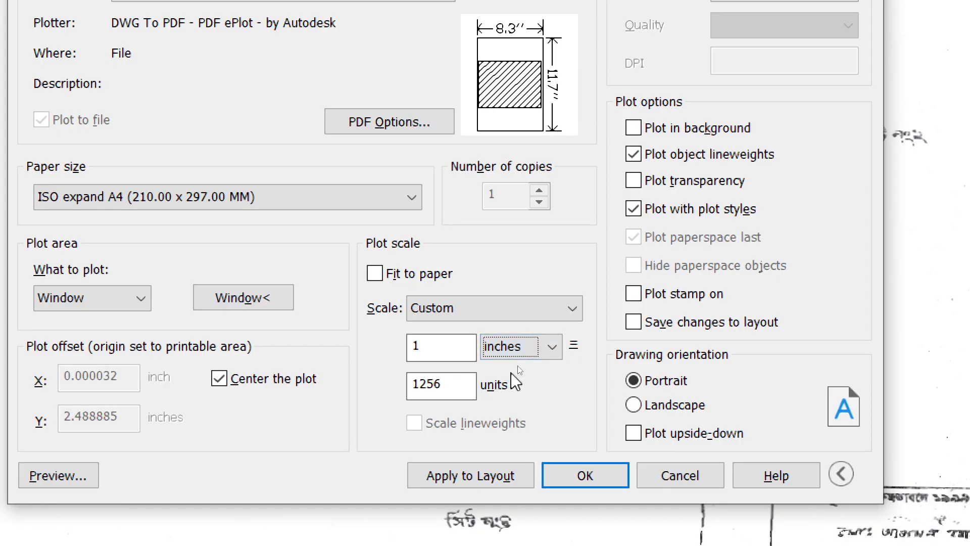
# Step: Set the custom plot scale to 64 inches = 63360 units
pyautogui.doubleClick(433, 346)
pyautogui.press('BackSpace')
pyautogui.write('1')
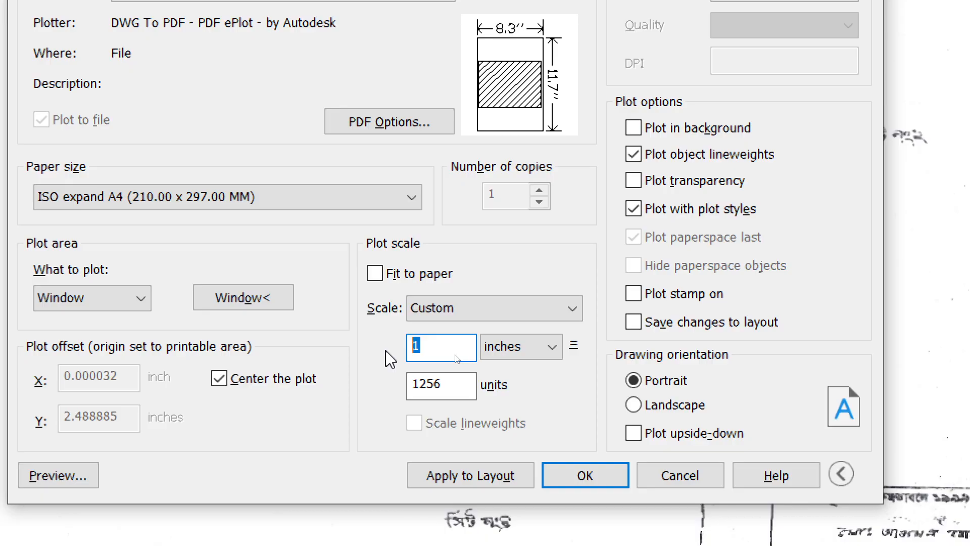
pyautogui.write('64')
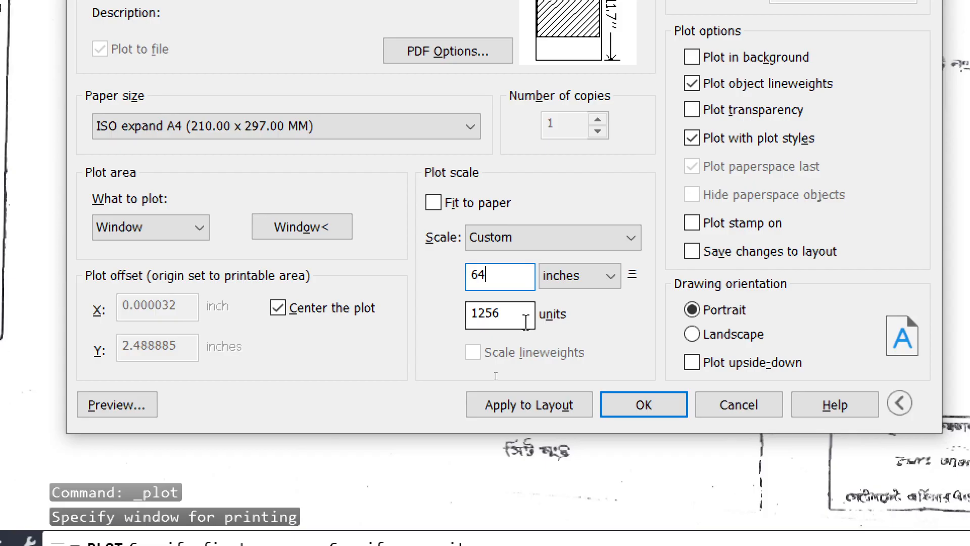
pyautogui.click(526, 322)
pyautogui.press('BackSpace')
pyautogui.press('BackSpace')
pyautogui.press('BackSpace')
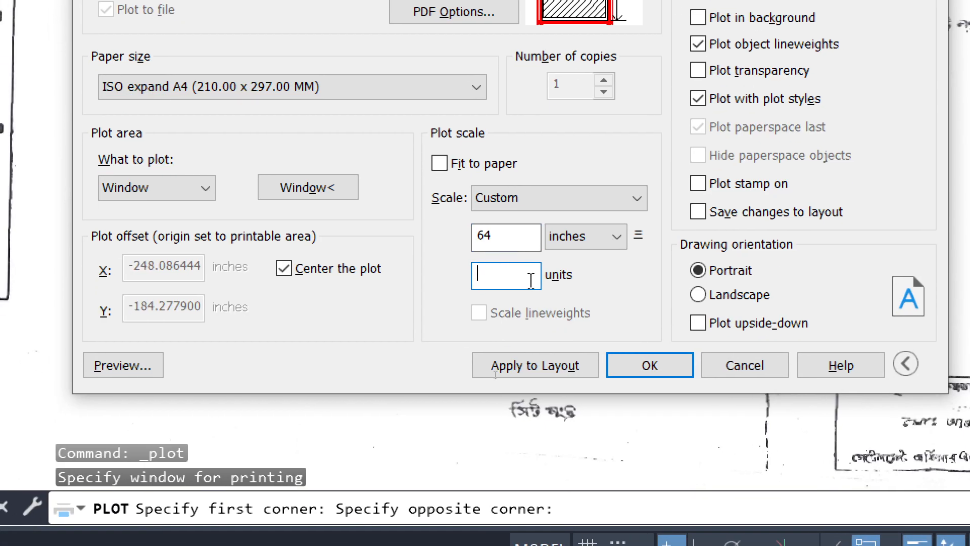
pyautogui.press('BackSpace')
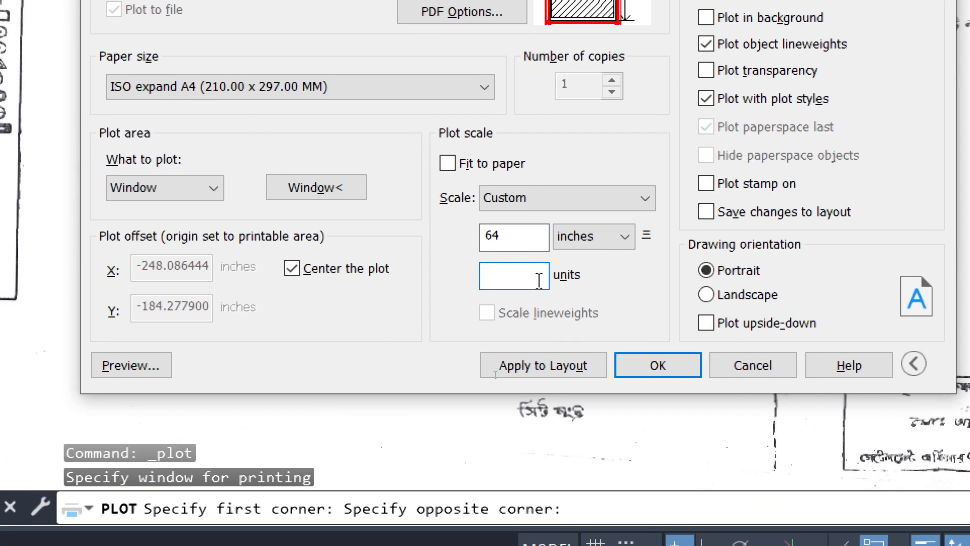
pyautogui.write('63')
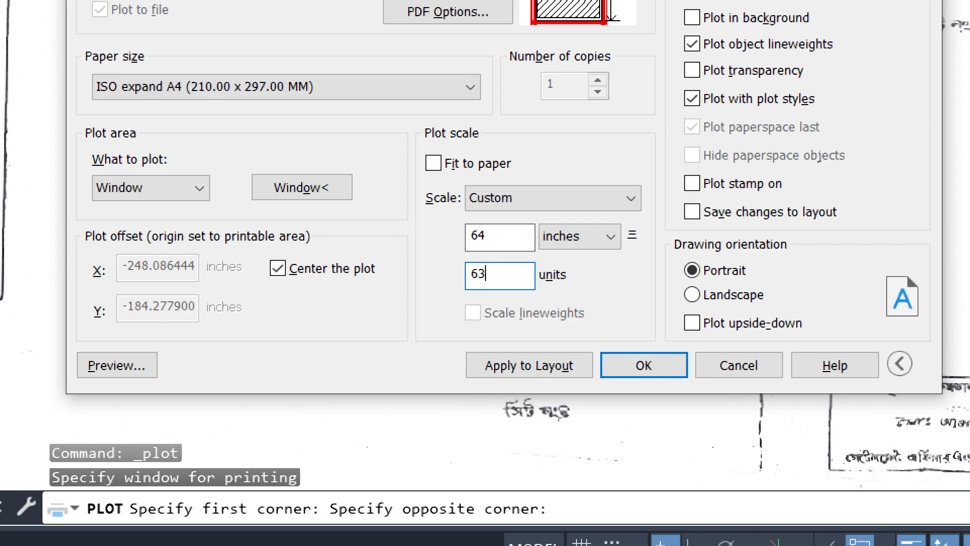
pyautogui.write('360')
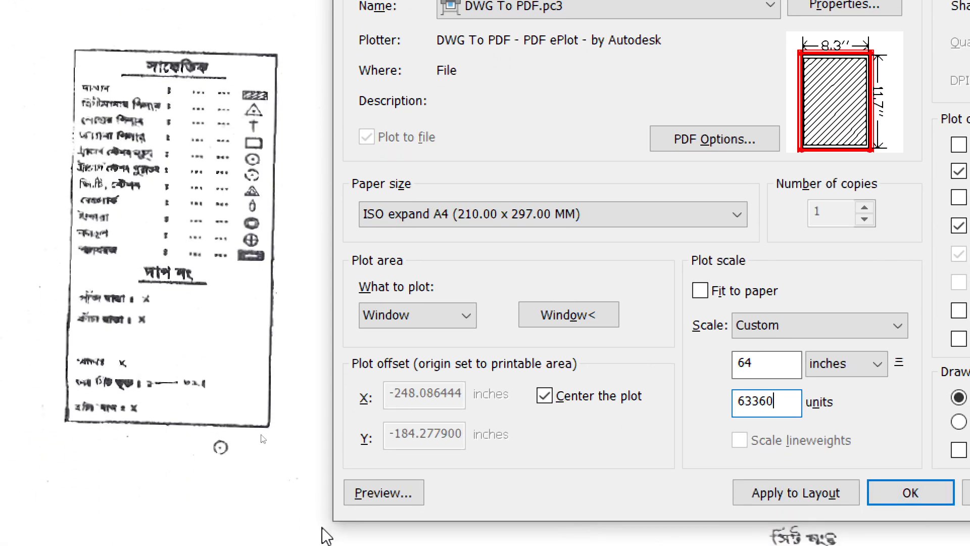
# Step: Preview the plot at 64 inches = 63360 units, inspect the land plots on the sheet, and close without plotting
pyautogui.click(407, 496)
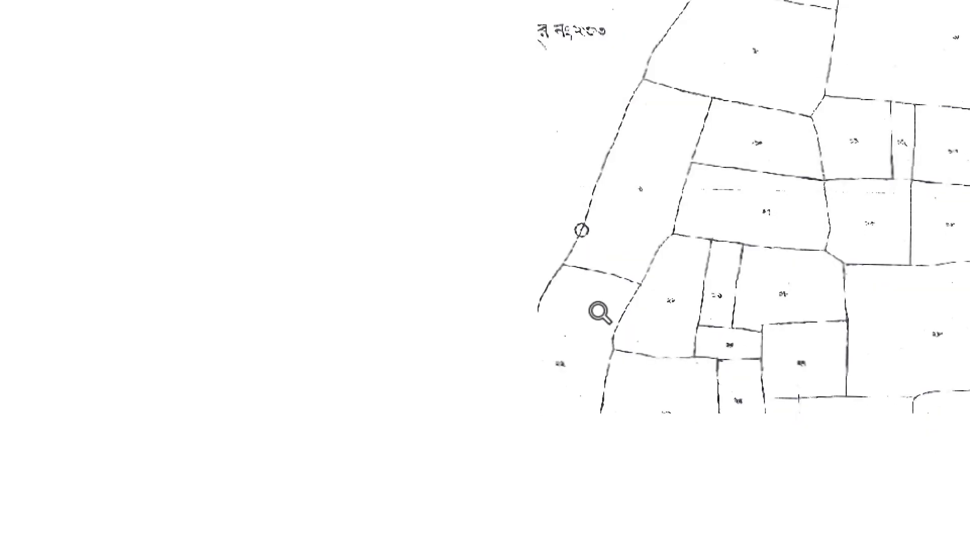
pyautogui.scroll(4, 572, 321)
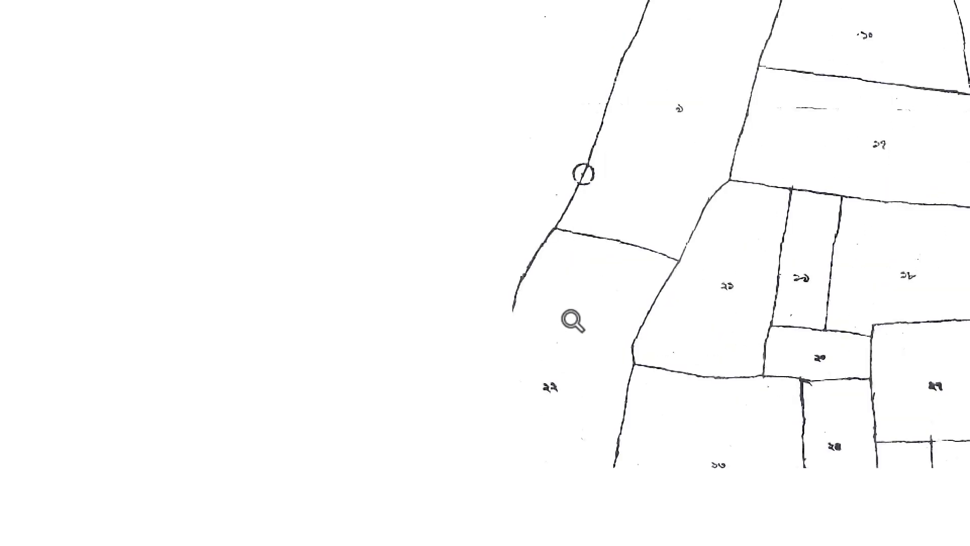
pyautogui.scroll(-2, 572, 317)
pyautogui.scroll(-1, 566, 319)
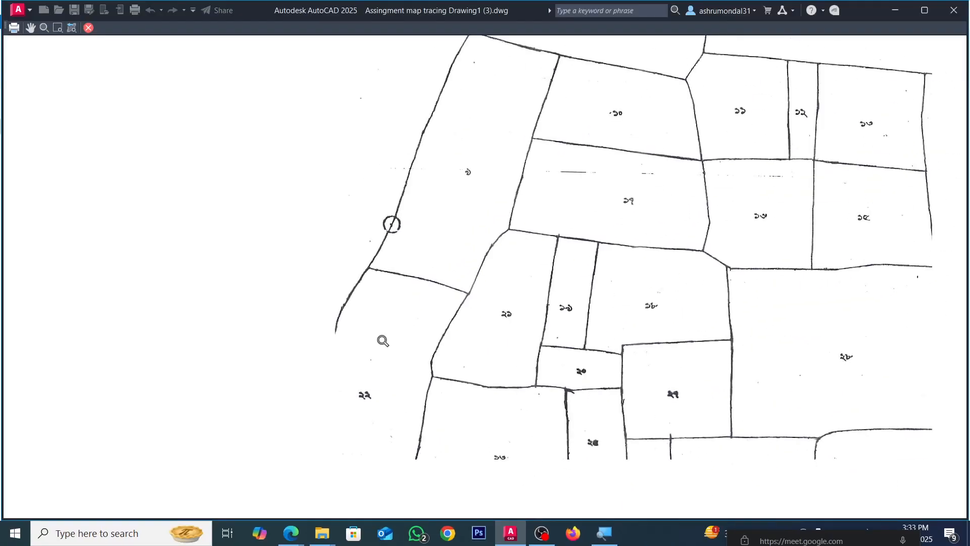
pyautogui.scroll(-4, 383, 341)
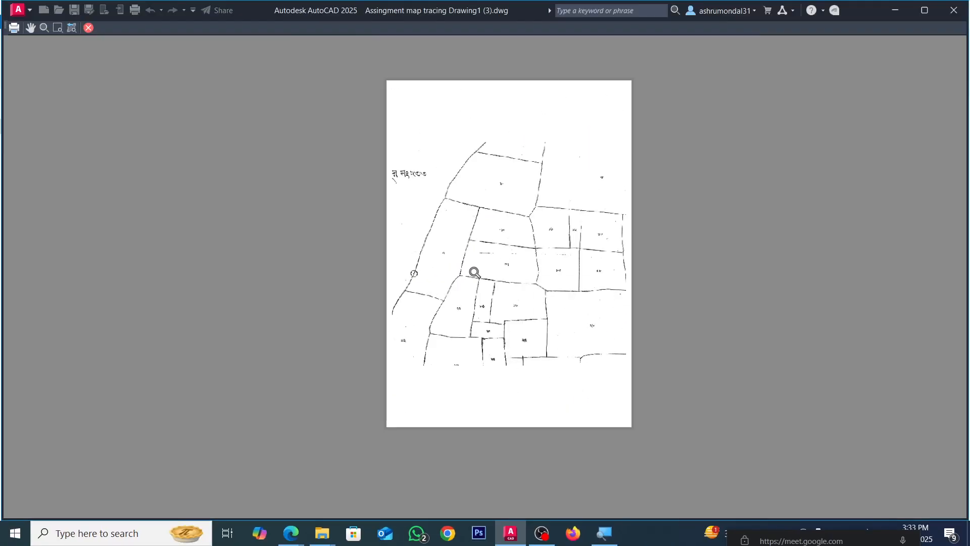
pyautogui.scroll(2, 479, 266)
pyautogui.scroll(-2, 437, 214)
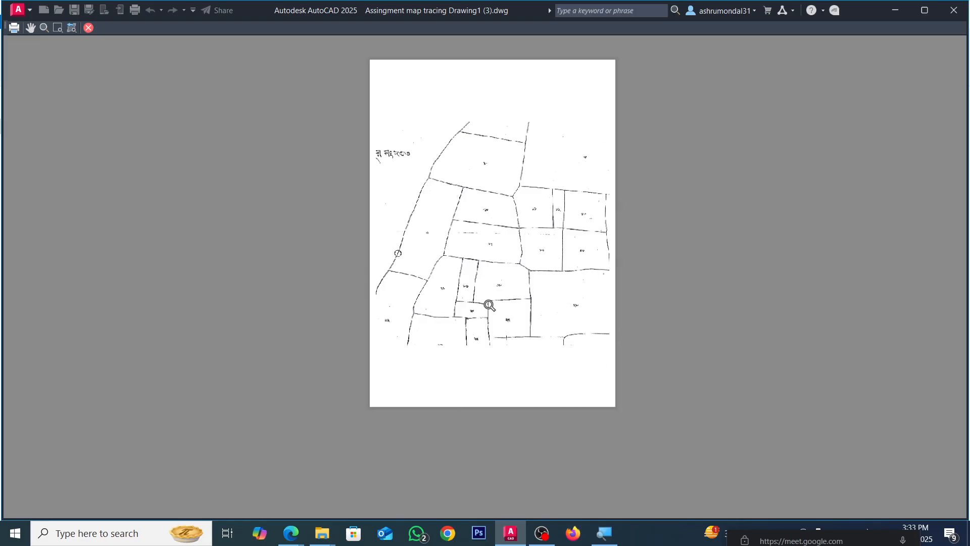
pyautogui.scroll(4, 488, 303)
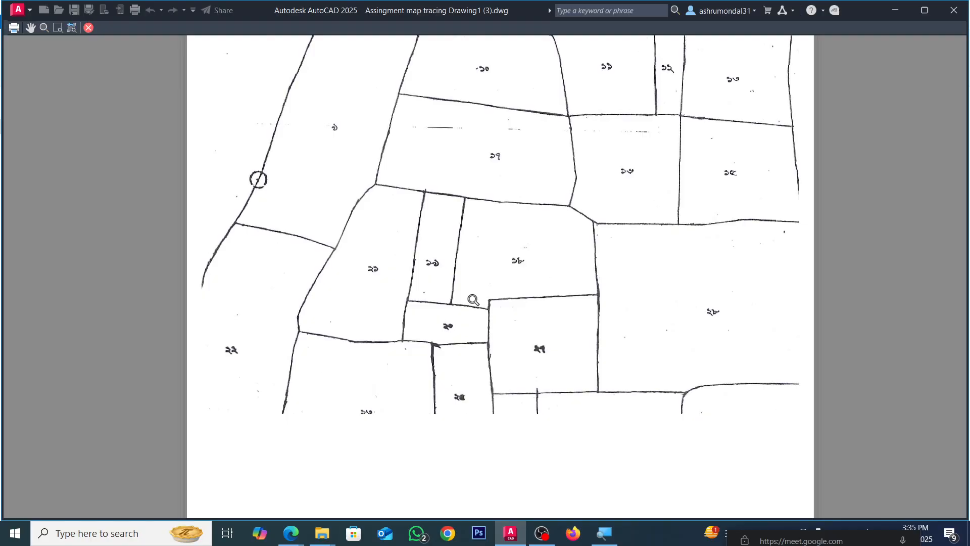
pyautogui.scroll(-5, 473, 300)
pyautogui.rightClick(527, 275)
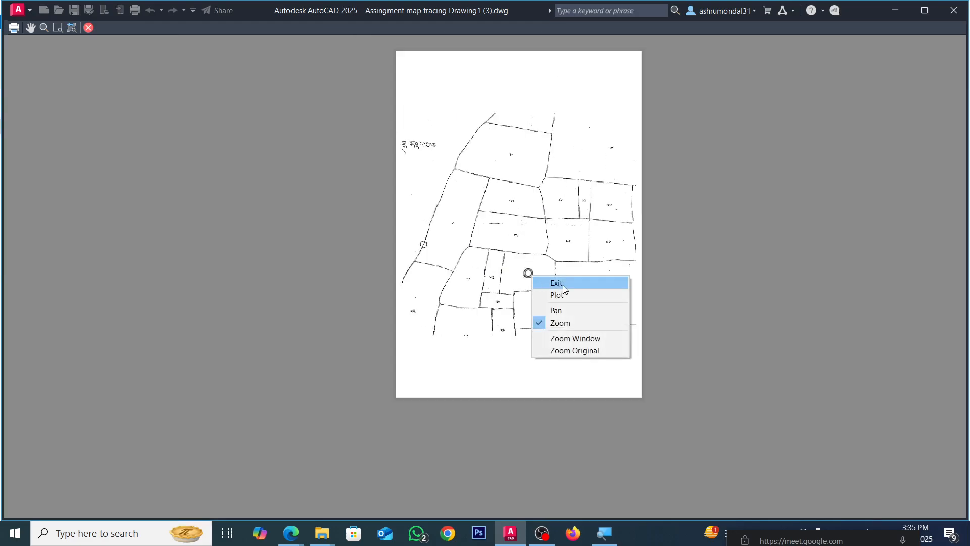
pyautogui.click(554, 282)
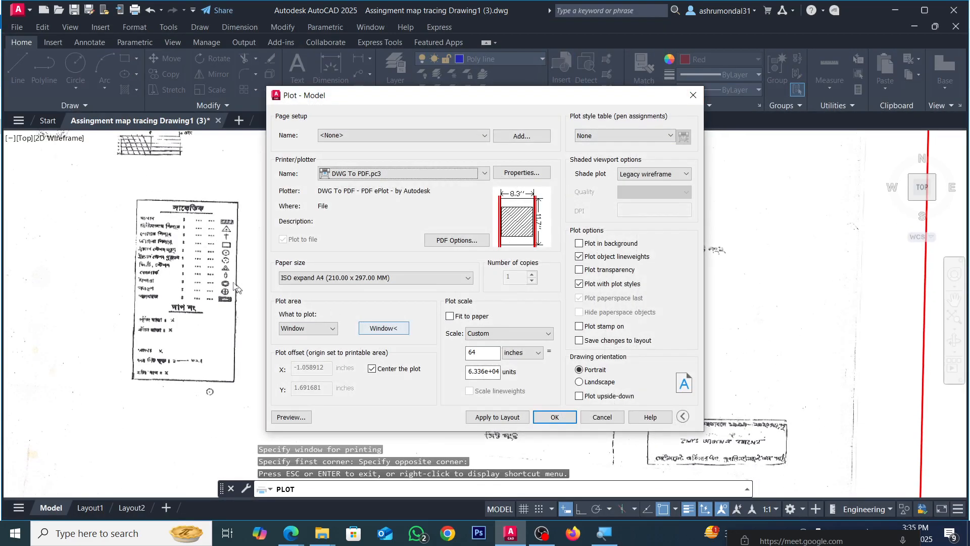
pyautogui.click(693, 95)
# Step: Load the previous plot's page setup for the model, turn off Fit to paper and set the paper unit to inches
pyautogui.scroll(-3, 526, 275)
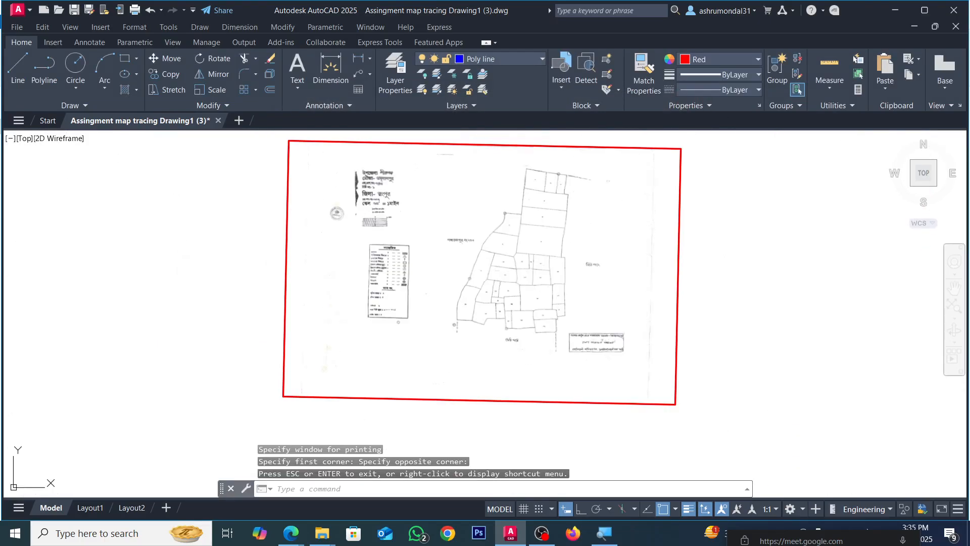
pyautogui.scroll(6, 365, 201)
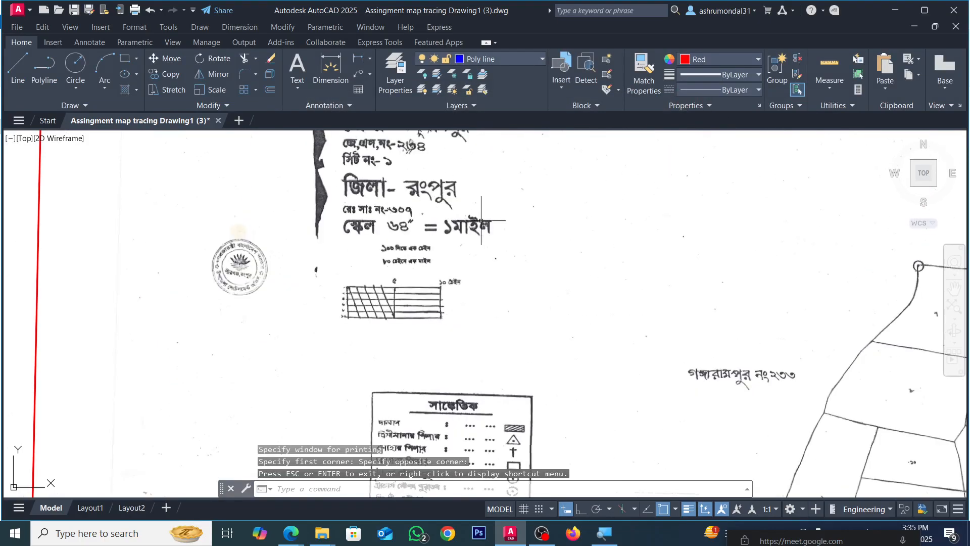
pyautogui.scroll(-2, 387, 226)
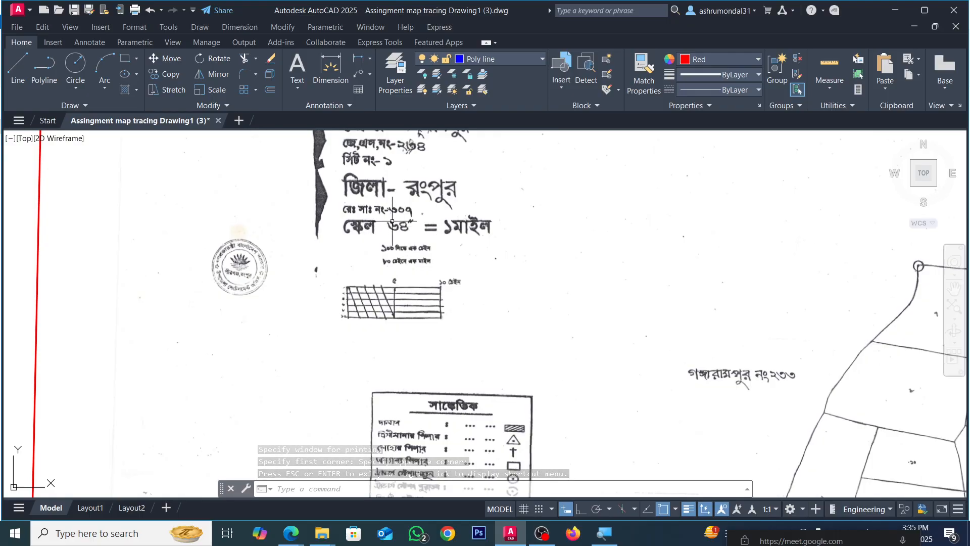
pyautogui.scroll(-2, 386, 226)
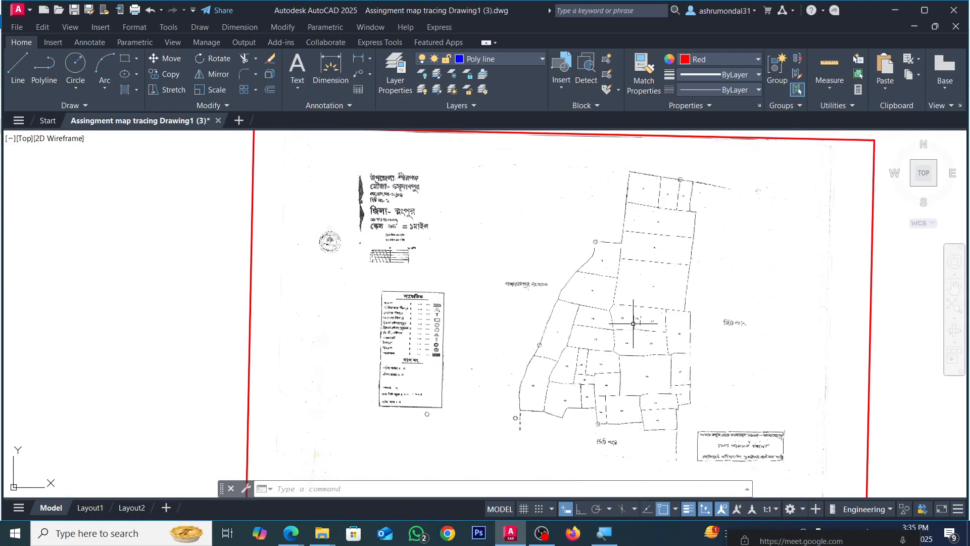
pyautogui.hotkey('ctrl', 'p')
pyautogui.click(421, 136)
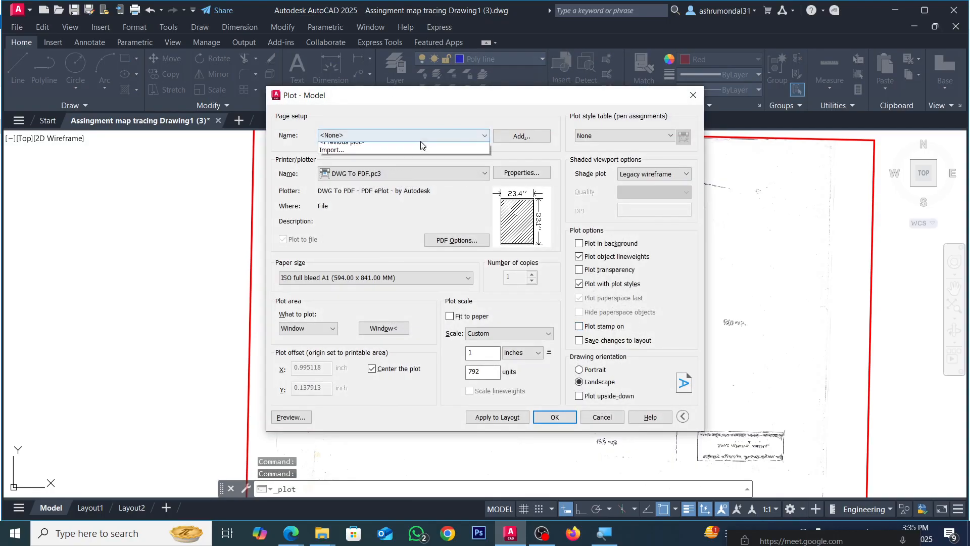
pyautogui.click(423, 148)
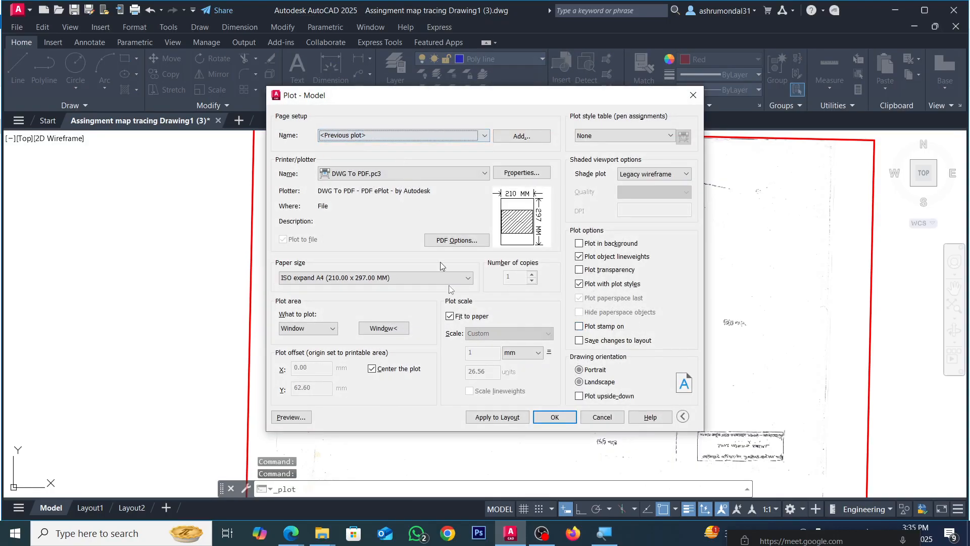
pyautogui.click(450, 317)
pyautogui.click(523, 352)
pyautogui.click(516, 367)
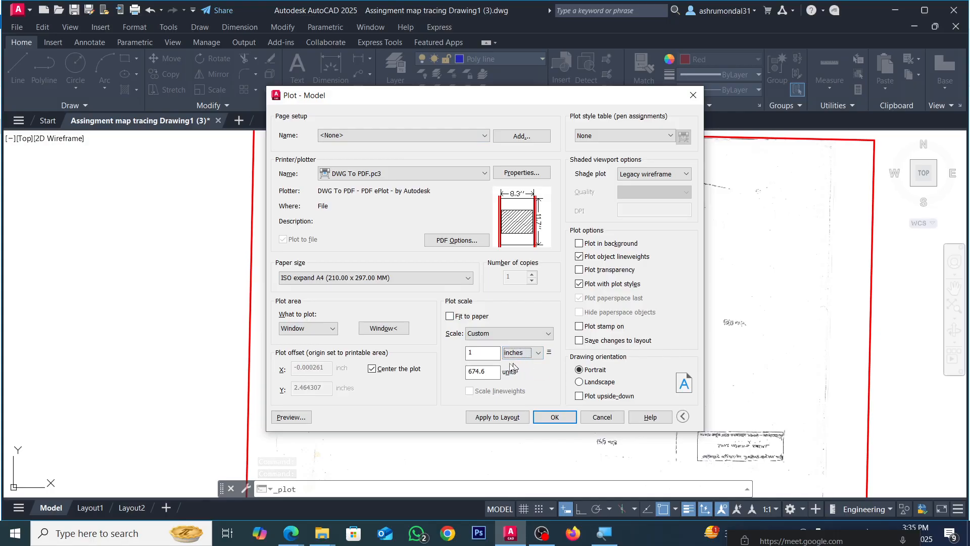
# Step: Set the custom plot scale to 16 inches = 63360 units
pyautogui.doubleClick(477, 353)
pyautogui.write('16')
pyautogui.click(473, 372)
pyautogui.moveTo(485, 372); pyautogui.dragTo(450, 373)
pyautogui.write('63360')
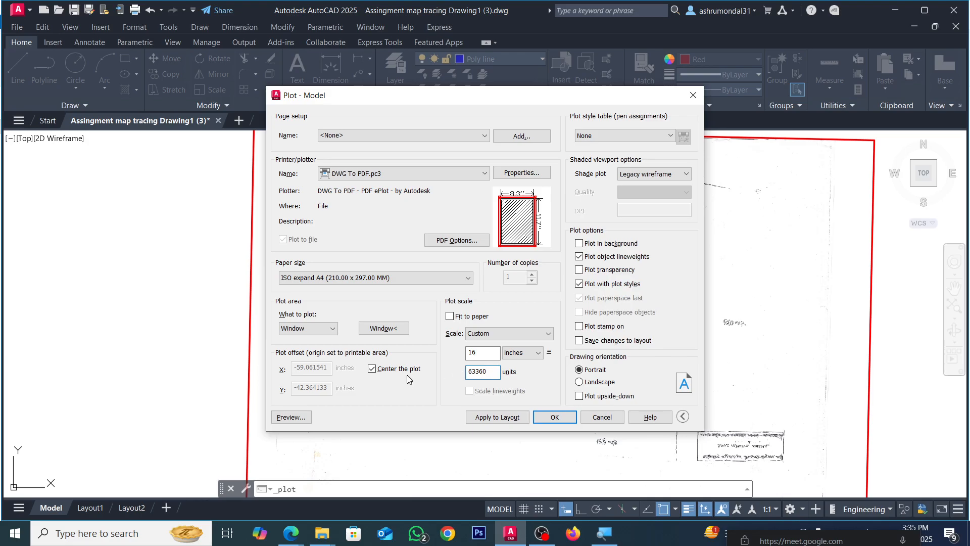
# Step: Define the plot area with a window enclosing all the land plots and the note box beside them
pyautogui.click(384, 328)
pyautogui.scroll(-4, 455, 313)
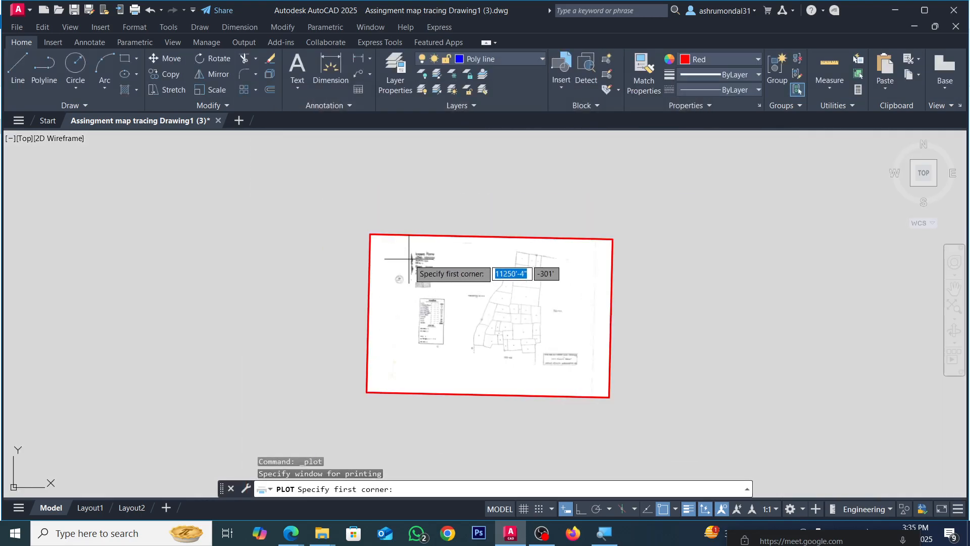
pyautogui.click(402, 249)
pyautogui.click(483, 287)
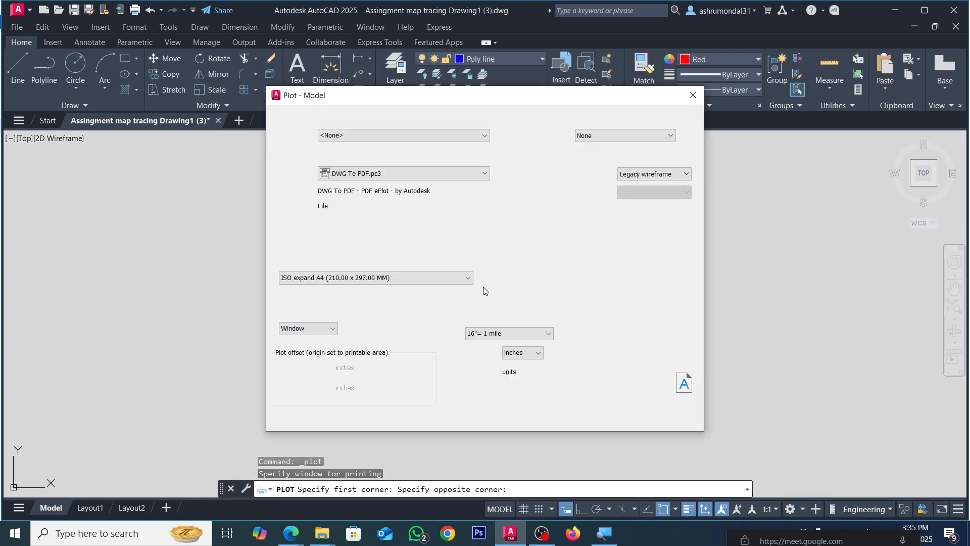
pyautogui.click(385, 329)
pyautogui.click(475, 247)
pyautogui.click(584, 379)
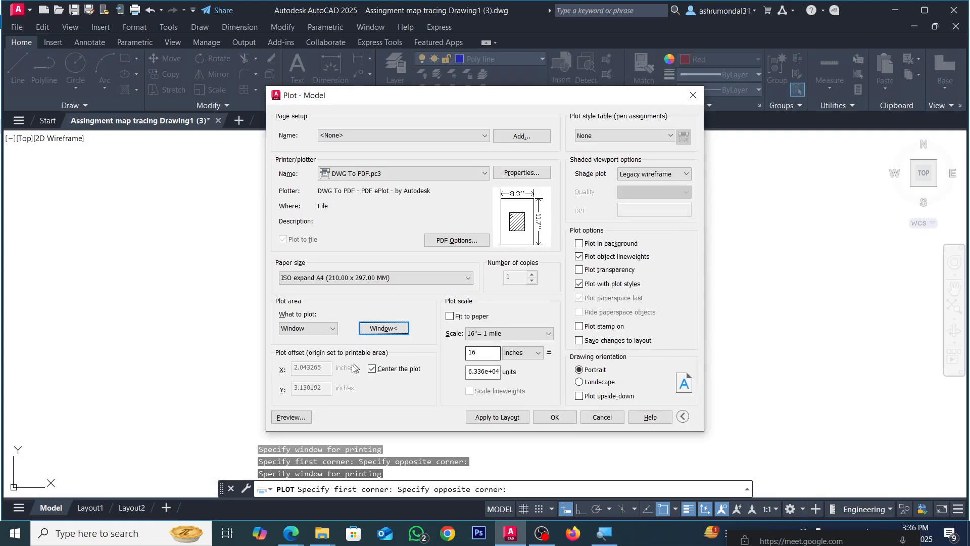
# Step: Preview the plot at the 16" = 1 mile scale, inspect the land plots, and cancel the plot
pyautogui.click(306, 417)
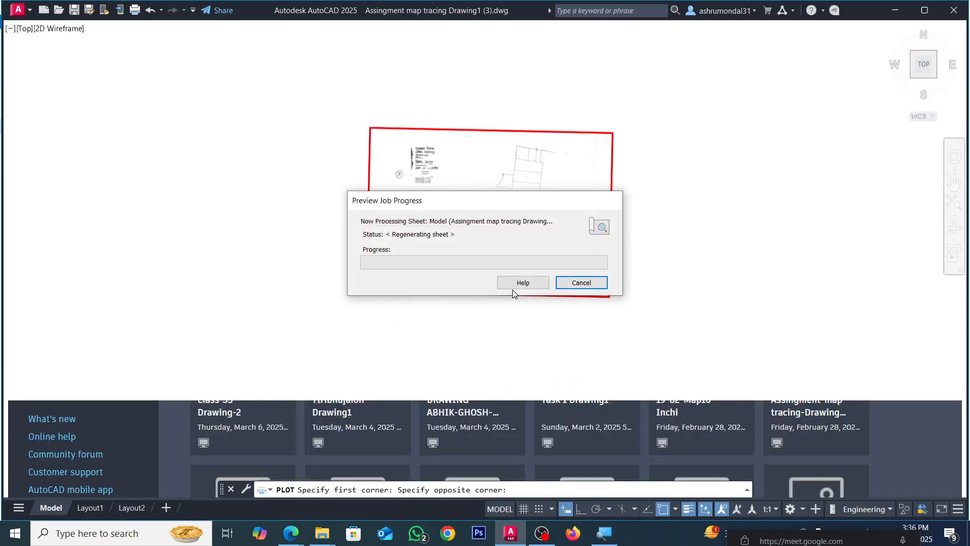
pyautogui.scroll(4, 485, 275)
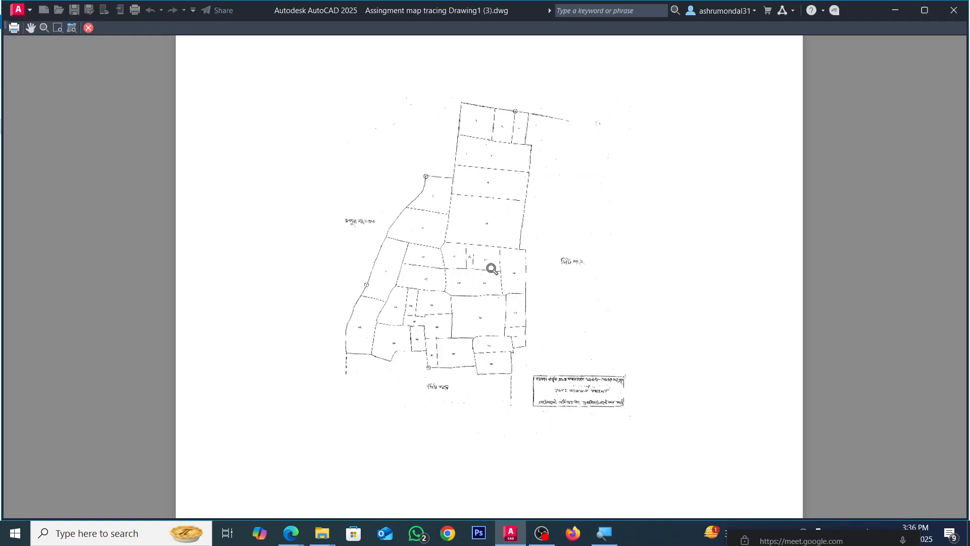
pyautogui.scroll(2, 487, 260)
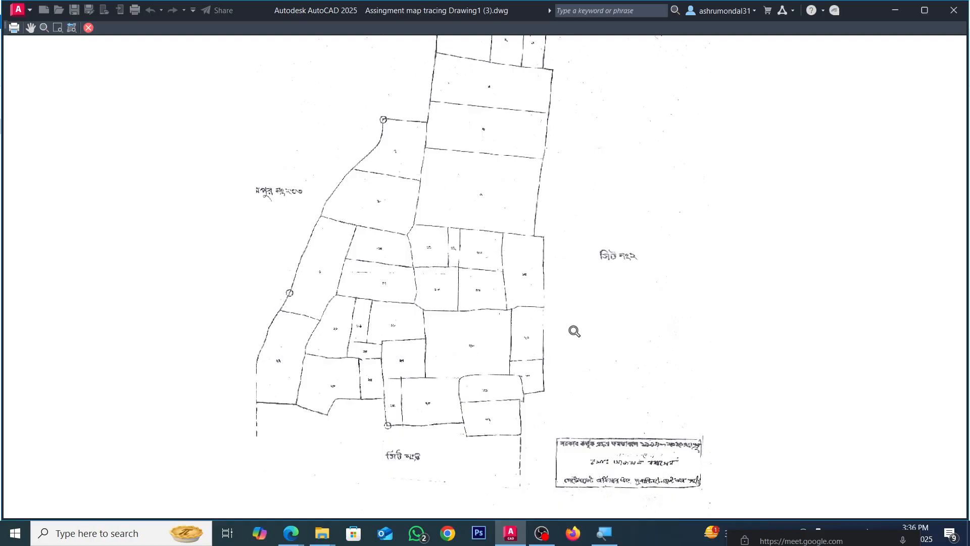
pyautogui.scroll(-2, 575, 331)
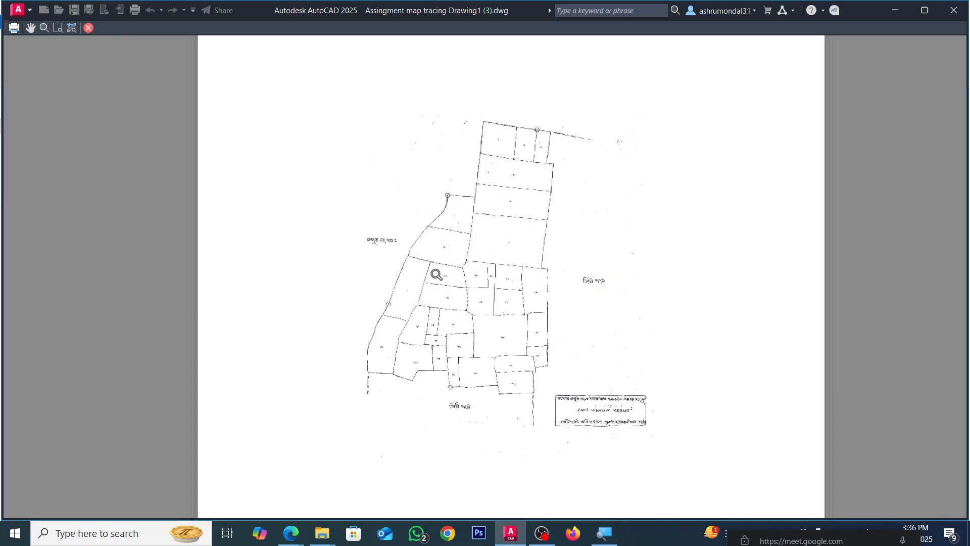
pyautogui.rightClick(461, 258)
pyautogui.click(516, 271)
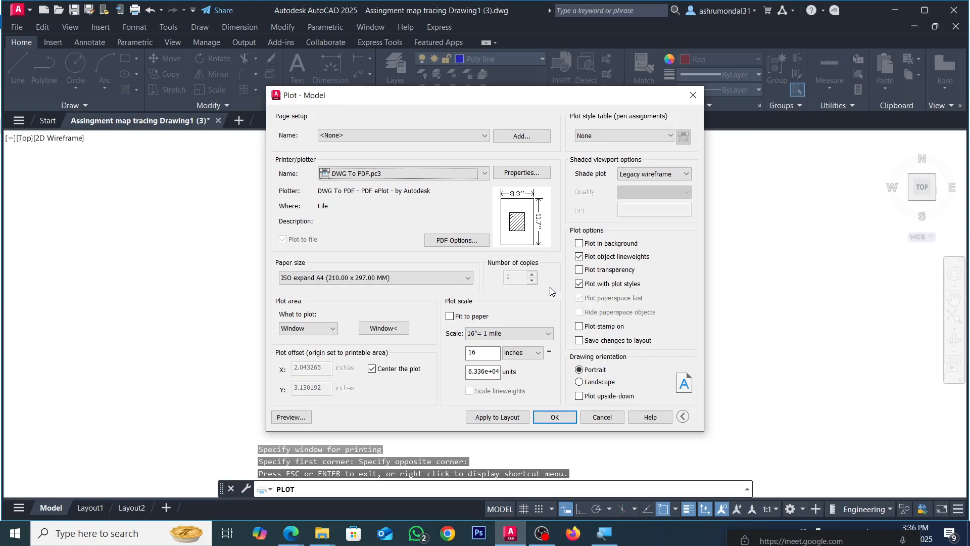
pyautogui.click(605, 416)
# Step: Draw a rectangle around the land plots inside the map's outer border
pyautogui.scroll(4, 405, 248)
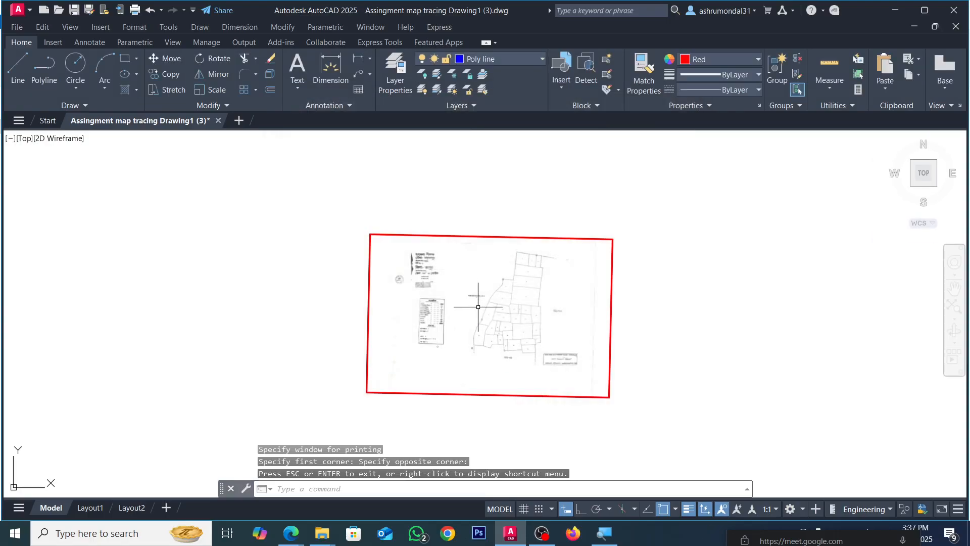
pyautogui.click(125, 59)
pyautogui.click(456, 164)
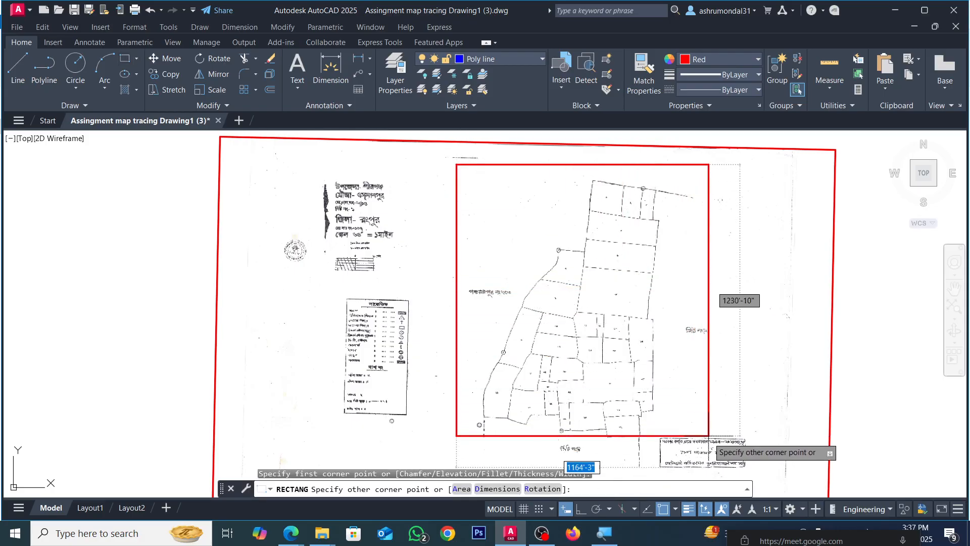
pyautogui.click(699, 474)
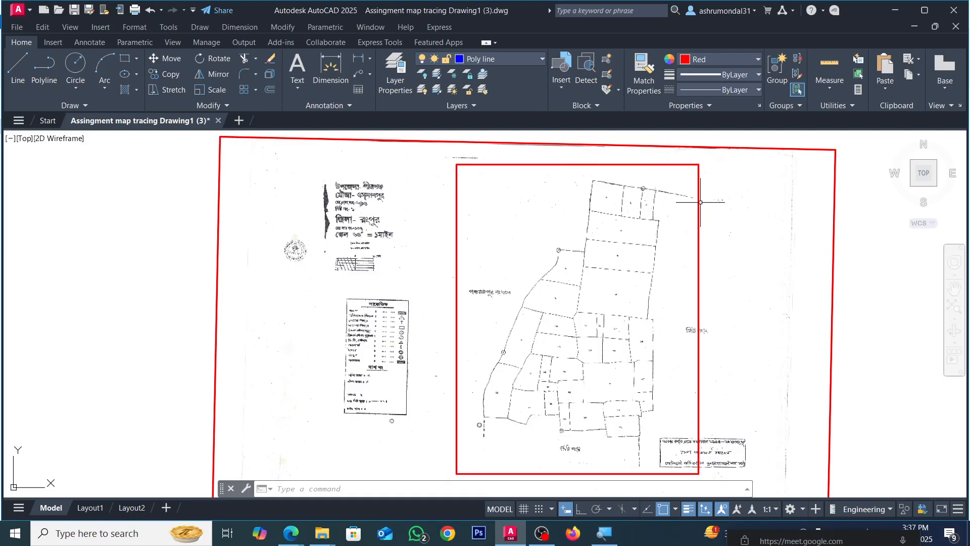
# Step: Examine the map's title and scale note together with the framed land plots
pyautogui.scroll(-2, 673, 228)
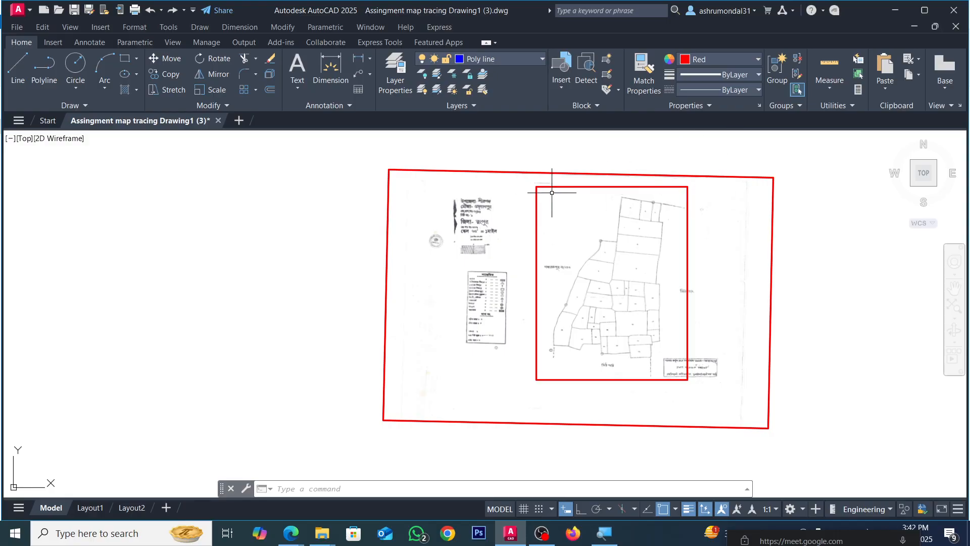
pyautogui.scroll(2, 507, 221)
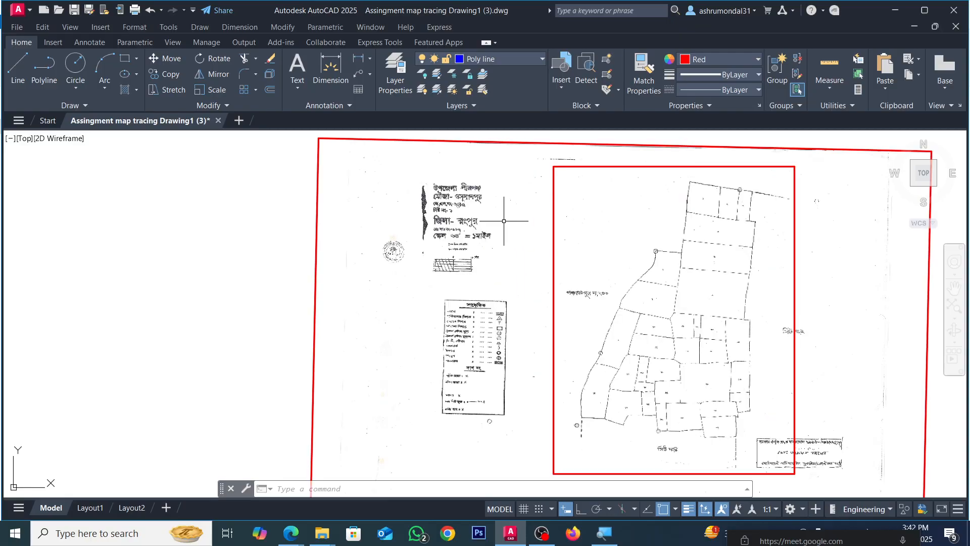
pyautogui.scroll(2, 474, 230)
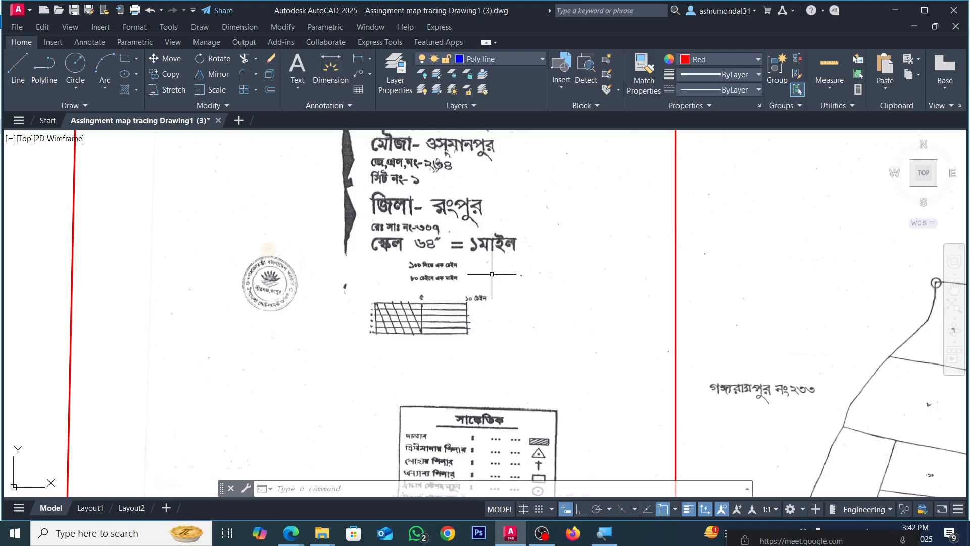
pyautogui.scroll(-3, 354, 243)
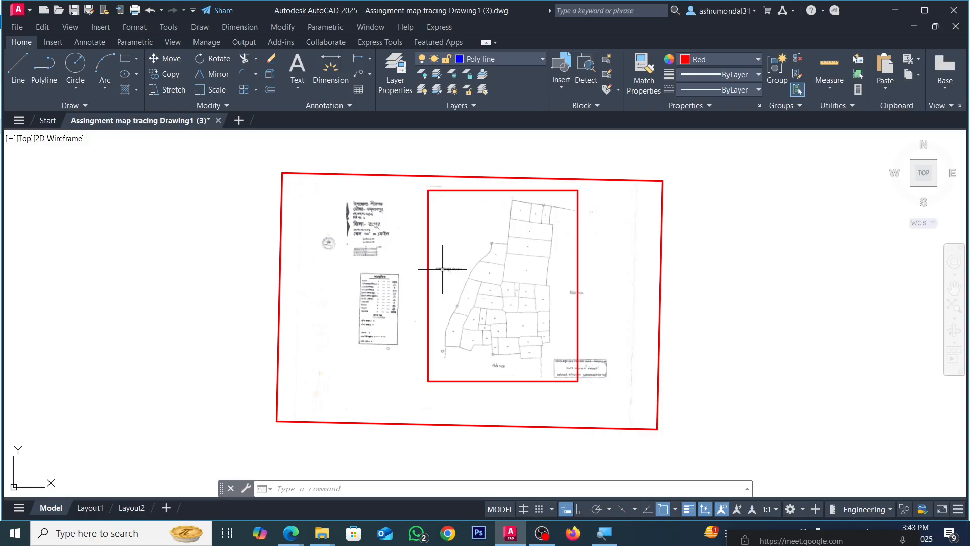
pyautogui.scroll(2, 359, 217)
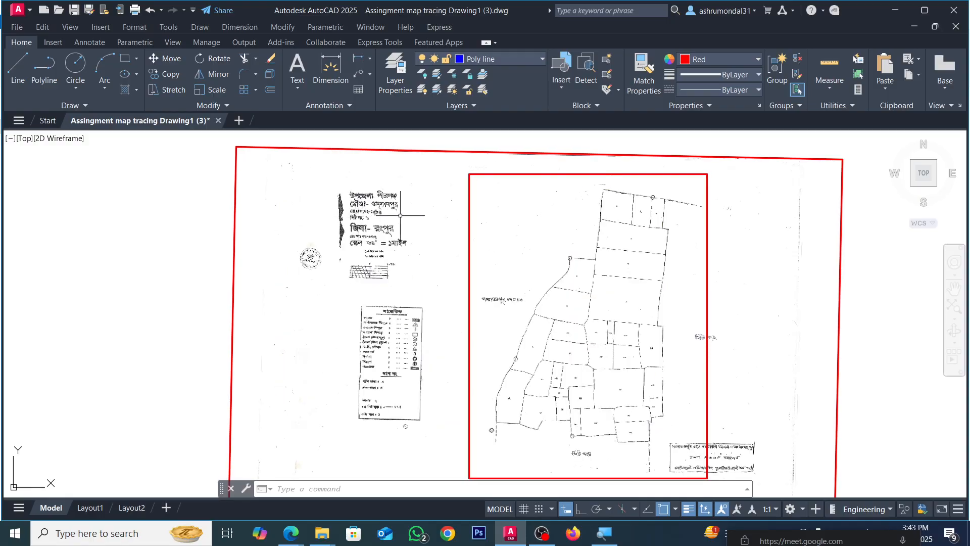
pyautogui.scroll(-5, 357, 284)
pyautogui.scroll(5, 202, 257)
# Step: Erase the leftover objects around the drawing's origin, keeping the map image and its frames
pyautogui.scroll(-4, 372, 255)
pyautogui.click(503, 167)
pyautogui.click(196, 337)
pyautogui.press('Delete')
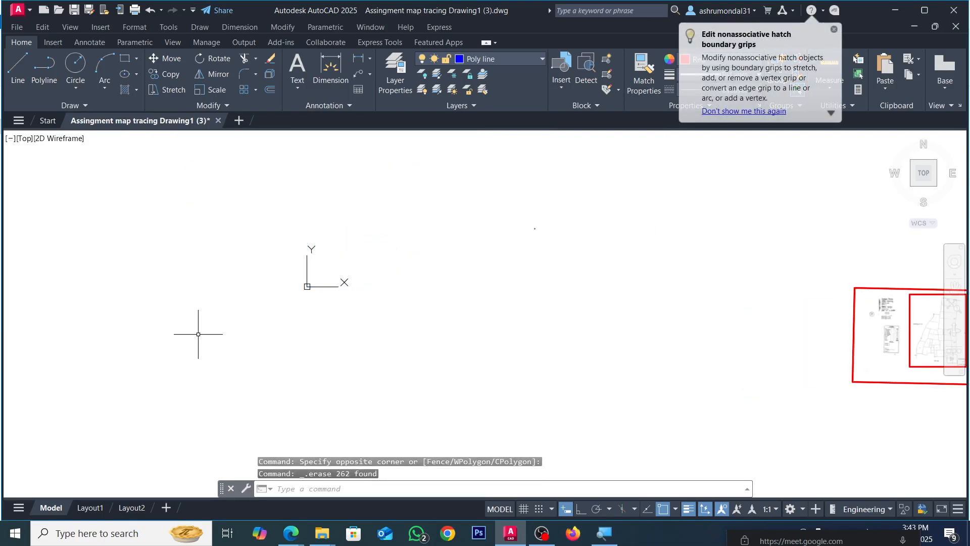
pyautogui.scroll(-2, 222, 339)
pyautogui.scroll(4, 702, 354)
pyautogui.scroll(2, 576, 282)
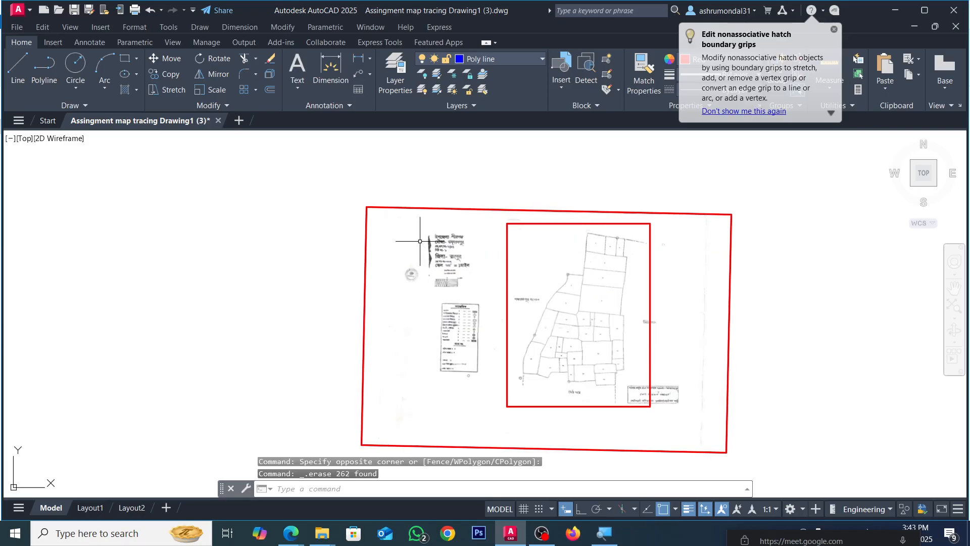
pyautogui.scroll(-3, 518, 226)
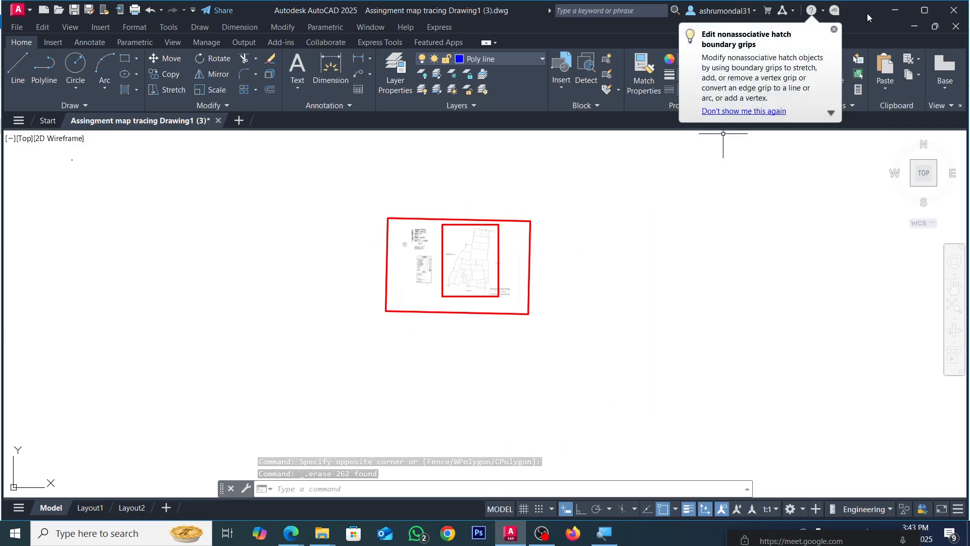
pyautogui.click(321, 533)
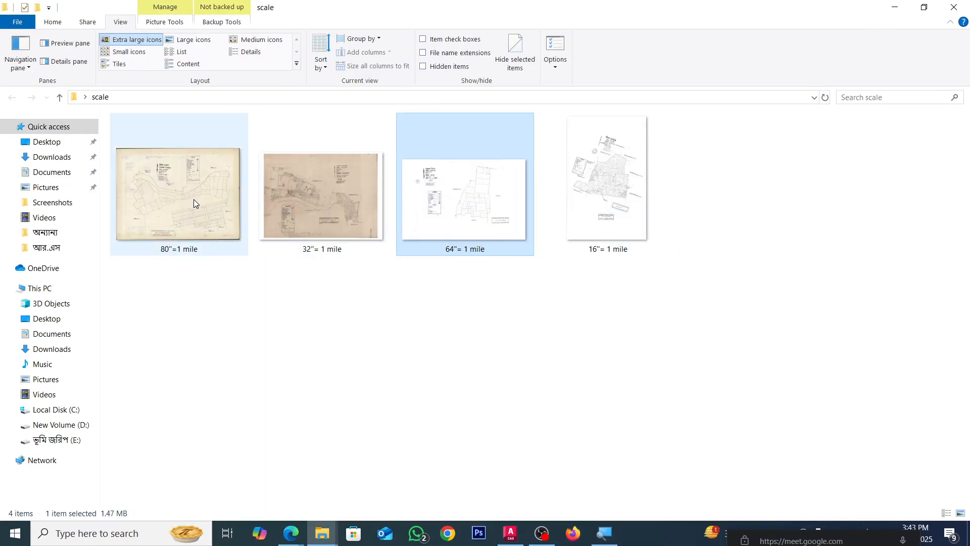
pyautogui.moveTo(178, 192); pyautogui.dragTo(637, 329)
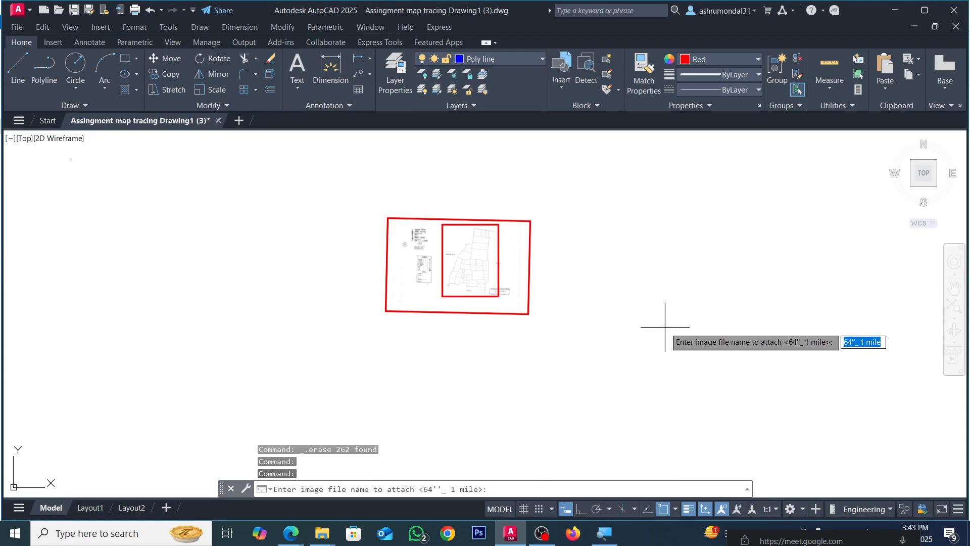
pyautogui.press('Escape')
pyautogui.press('Escape')
pyautogui.press('Escape')
# Step: Start attaching a raster image and choose the 80"=1 mile map file from the scale folder
pyautogui.click(51, 27)
pyautogui.click(62, 29)
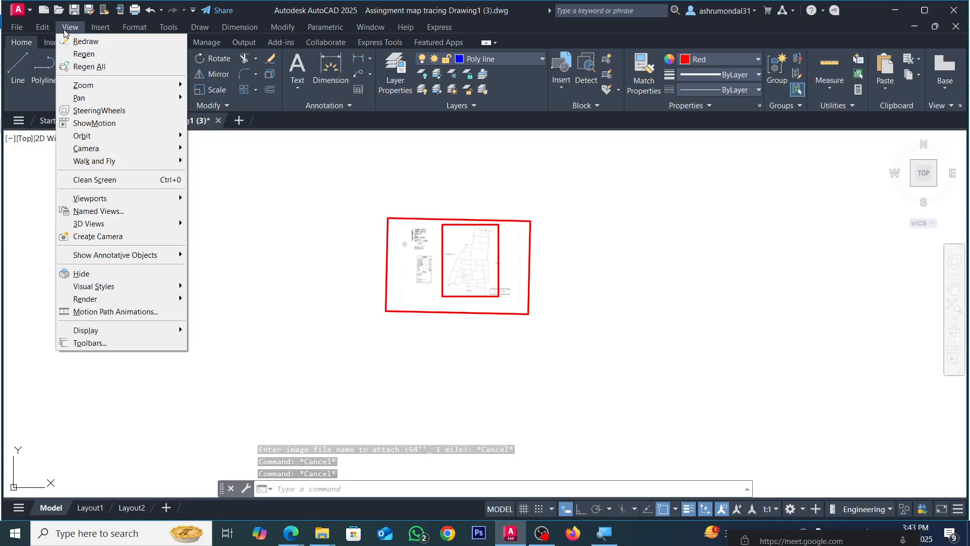
pyautogui.moveTo(101, 27)
pyautogui.click(121, 92)
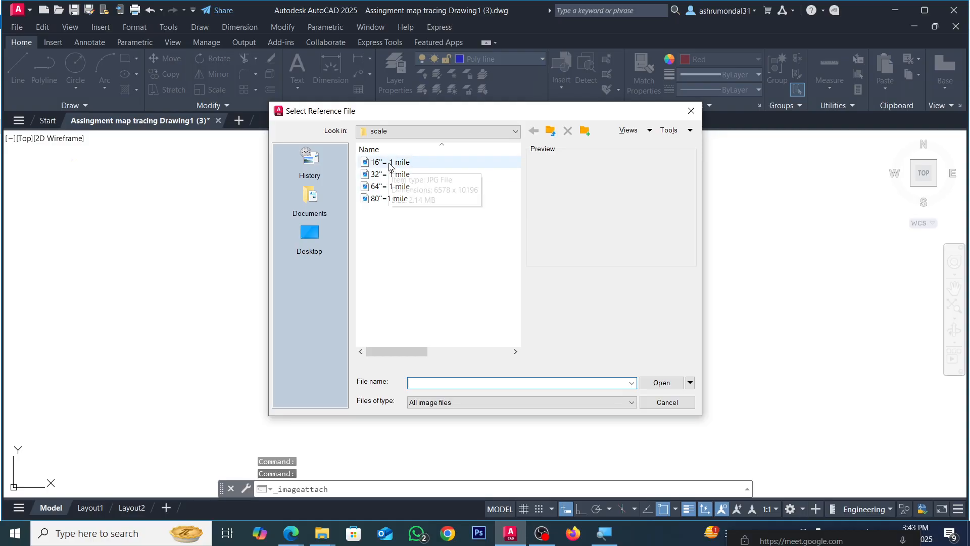
pyautogui.click(387, 199)
pyautogui.click(660, 383)
pyautogui.click(517, 295)
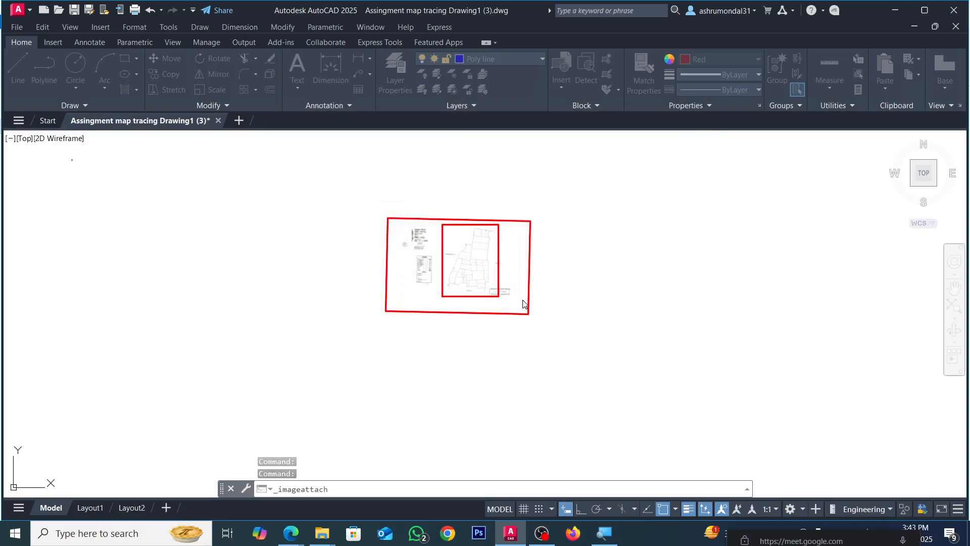
# Step: Set the image scale to 792 and insert the 80"=1 mile map in the empty space east of the framed map
pyautogui.doubleClick(587, 236)
pyautogui.press('BackSpace')
pyautogui.write('7')
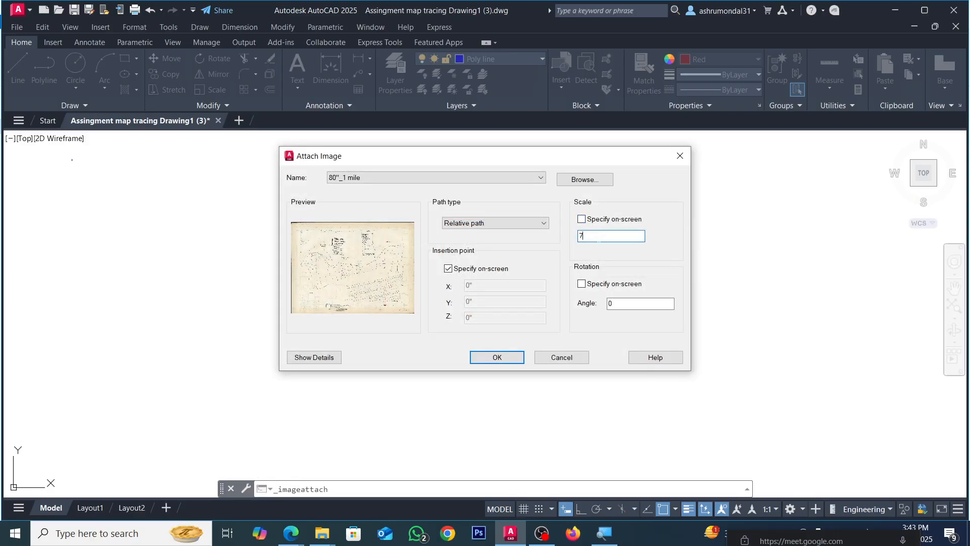
pyautogui.write('92')
pyautogui.click(491, 222)
pyautogui.click(488, 250)
pyautogui.click(497, 357)
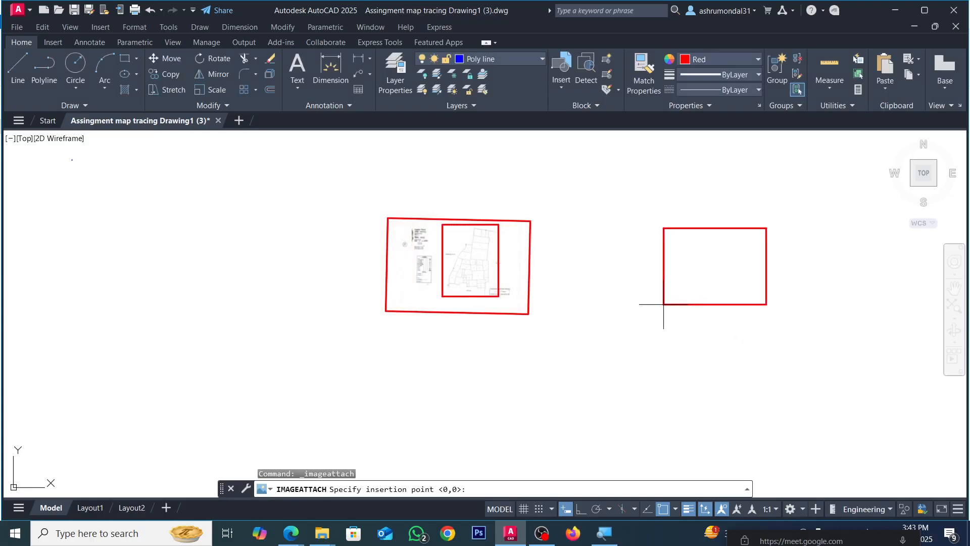
pyautogui.click(663, 304)
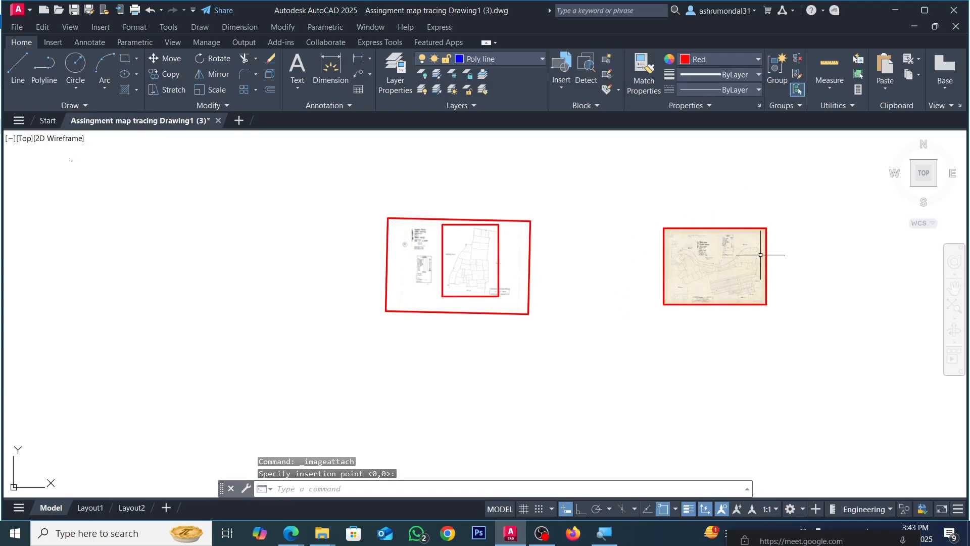
# Step: Examine the attached 80" = 1 mile map's title, scale note and land plots
pyautogui.scroll(3, 763, 253)
pyautogui.scroll(5, 734, 240)
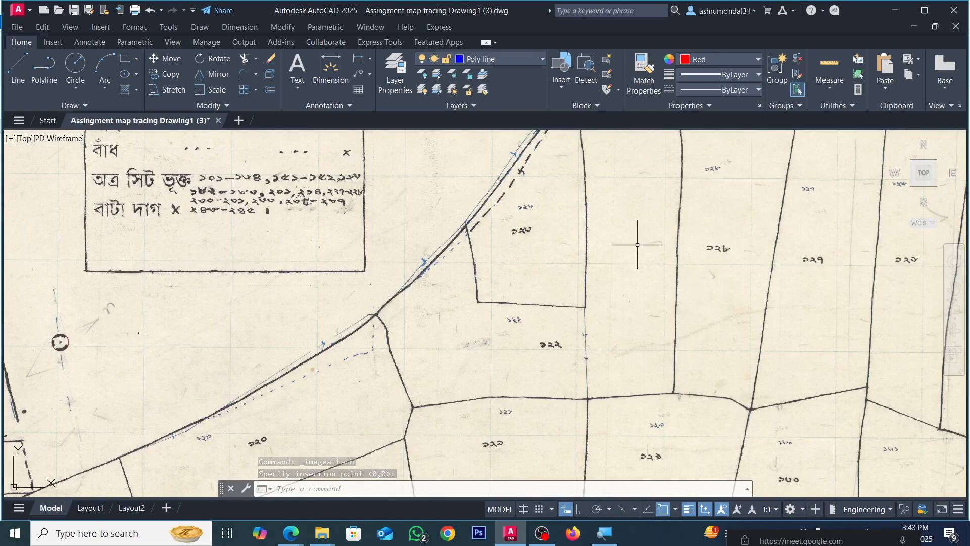
pyautogui.scroll(-1, 735, 239)
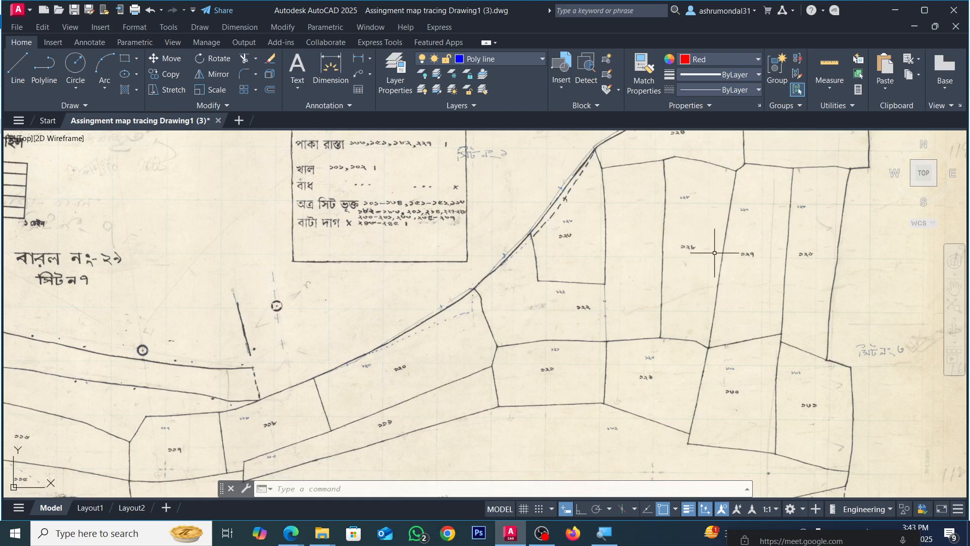
pyautogui.scroll(-4, 695, 245)
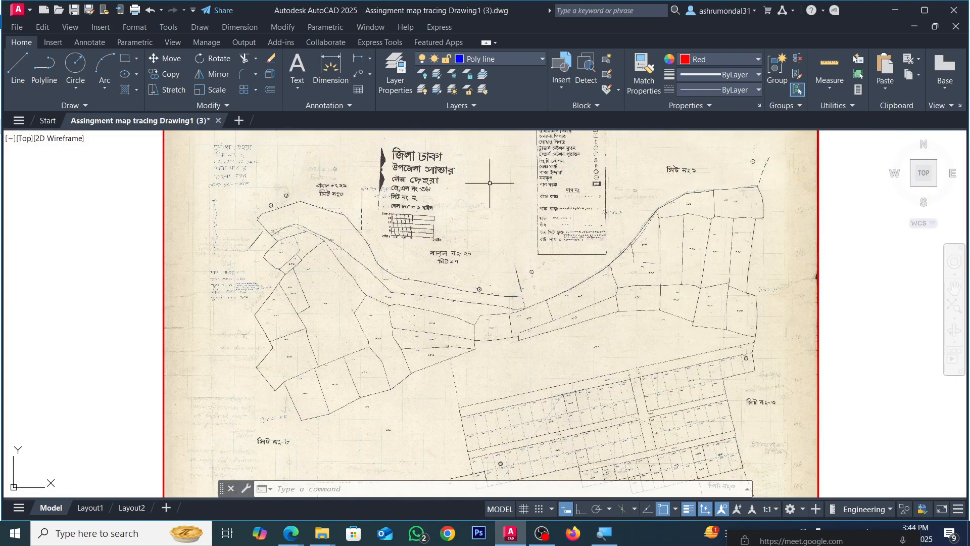
pyautogui.scroll(2, 732, 241)
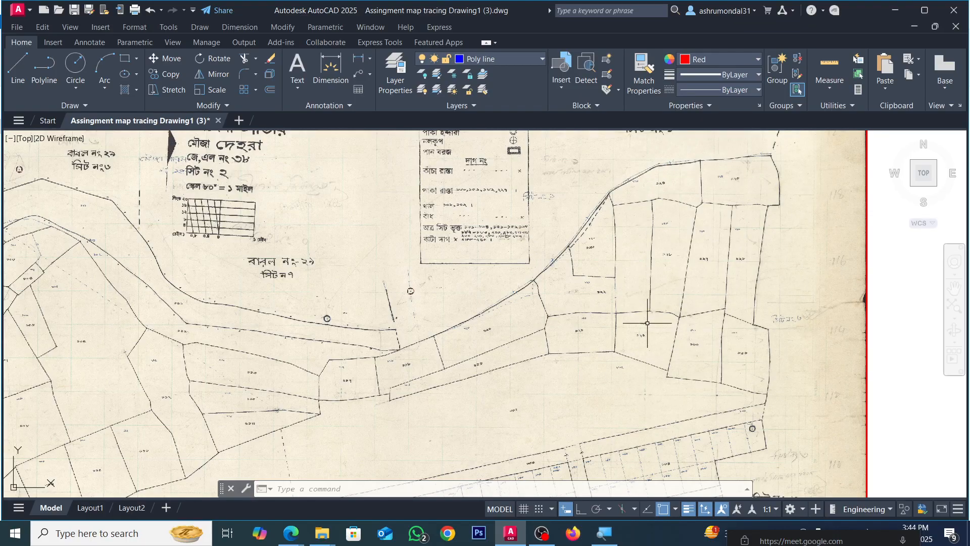
pyautogui.scroll(-2, 597, 334)
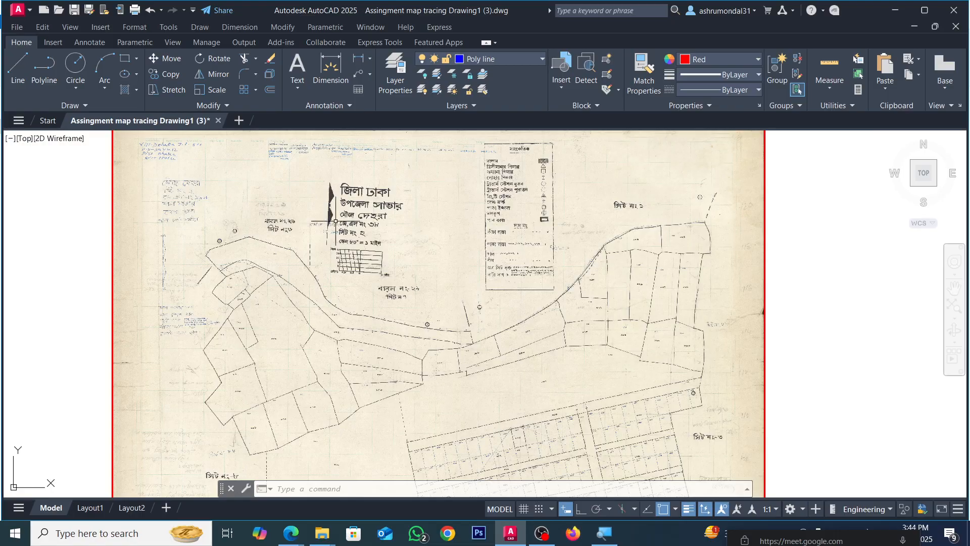
pyautogui.scroll(3, 369, 225)
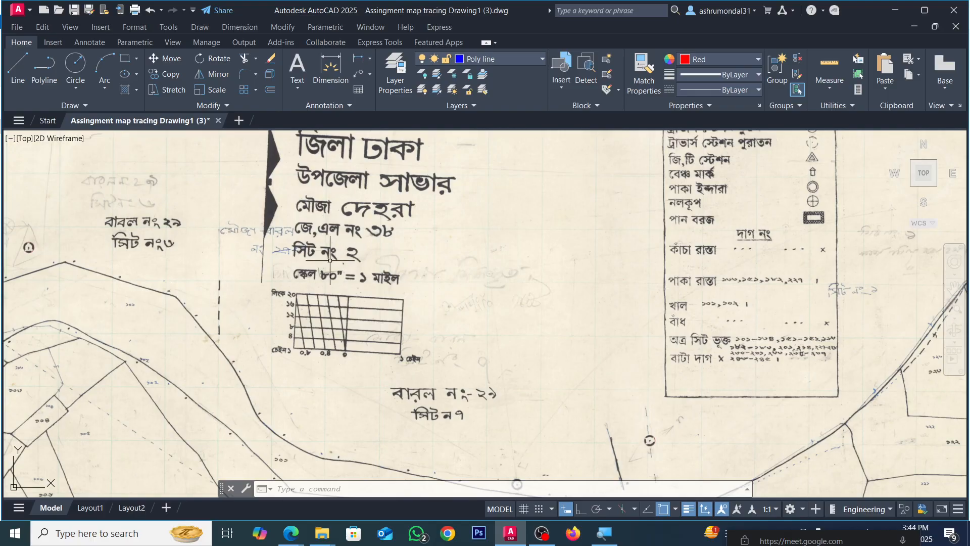
pyautogui.scroll(-5, 308, 252)
pyautogui.scroll(-1, 308, 253)
pyautogui.scroll(3, 424, 275)
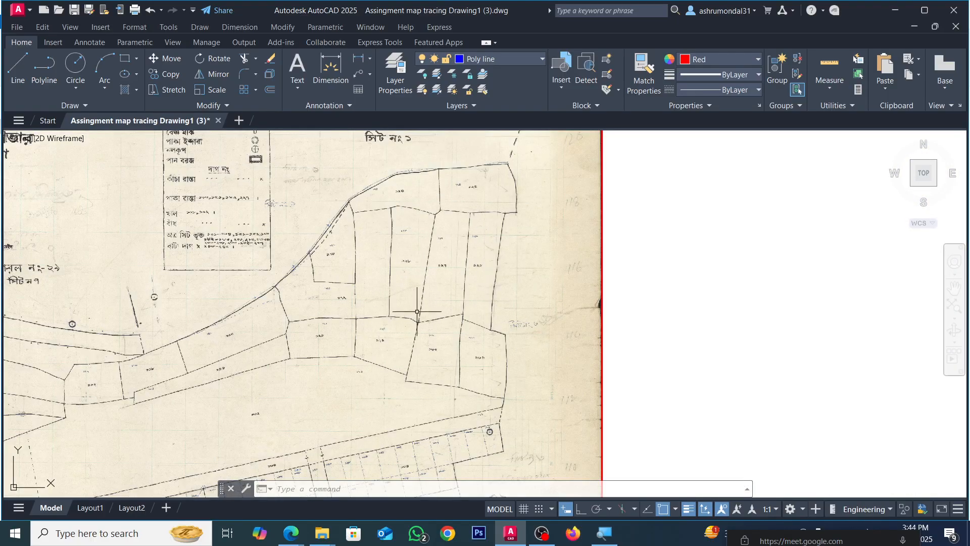
pyautogui.scroll(2, 443, 238)
pyautogui.scroll(-5, 624, 271)
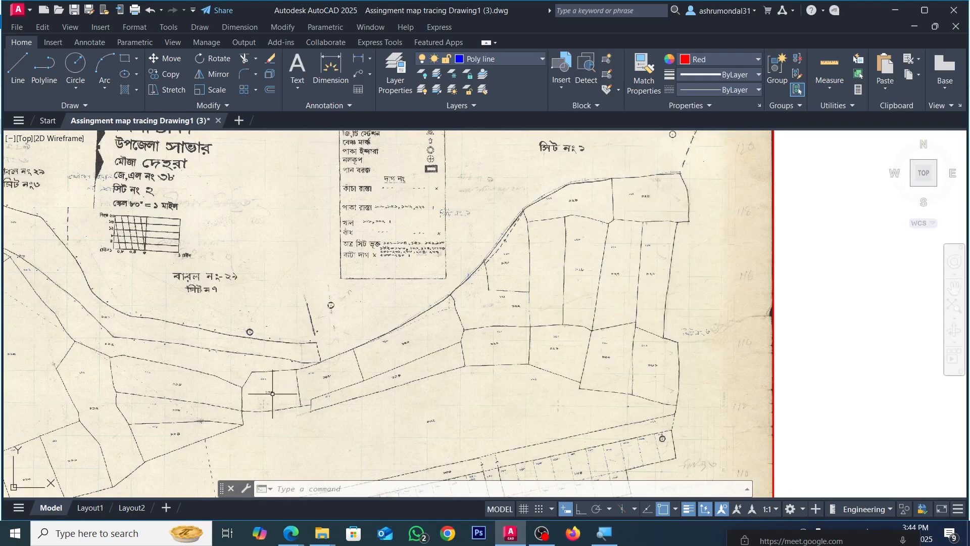
pyautogui.scroll(7, 470, 305)
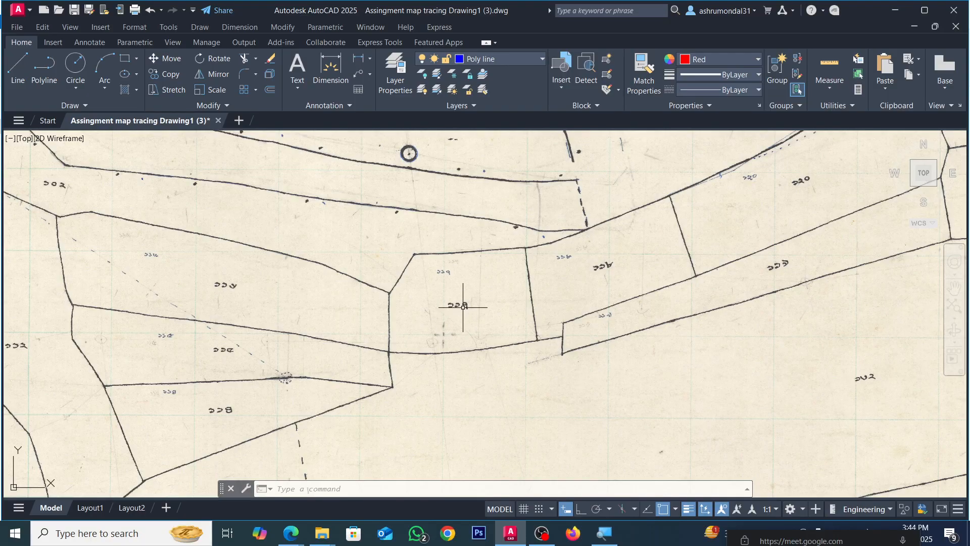
pyautogui.scroll(-5, 461, 308)
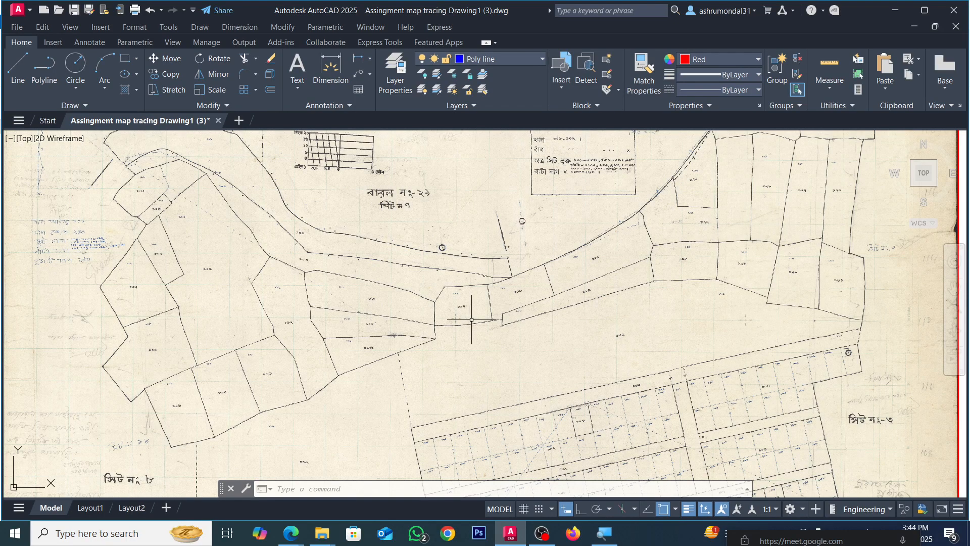
pyautogui.scroll(2, 472, 320)
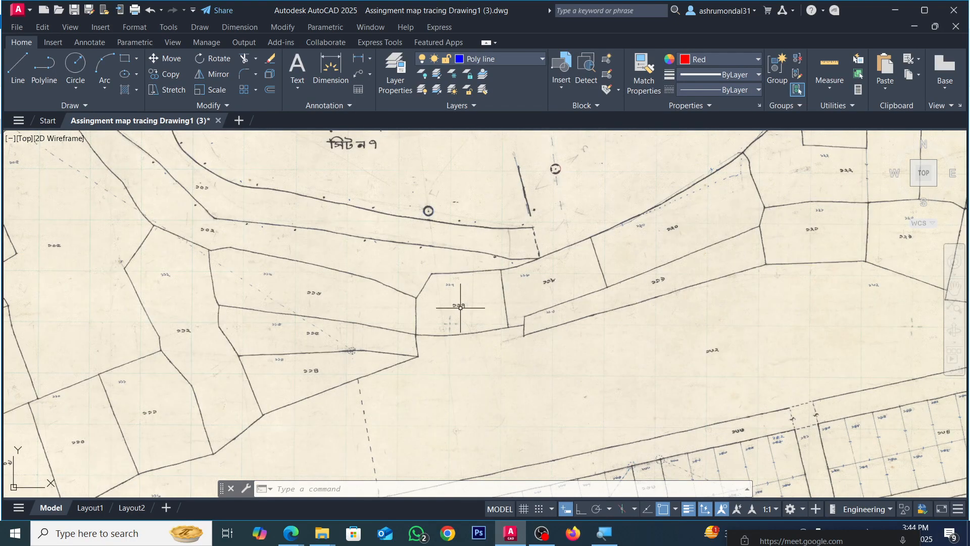
# Step: Set up a plot with the previous plot settings and define the plot window around the land plots in the map's middle
pyautogui.hotkey('ctrl', 'p')
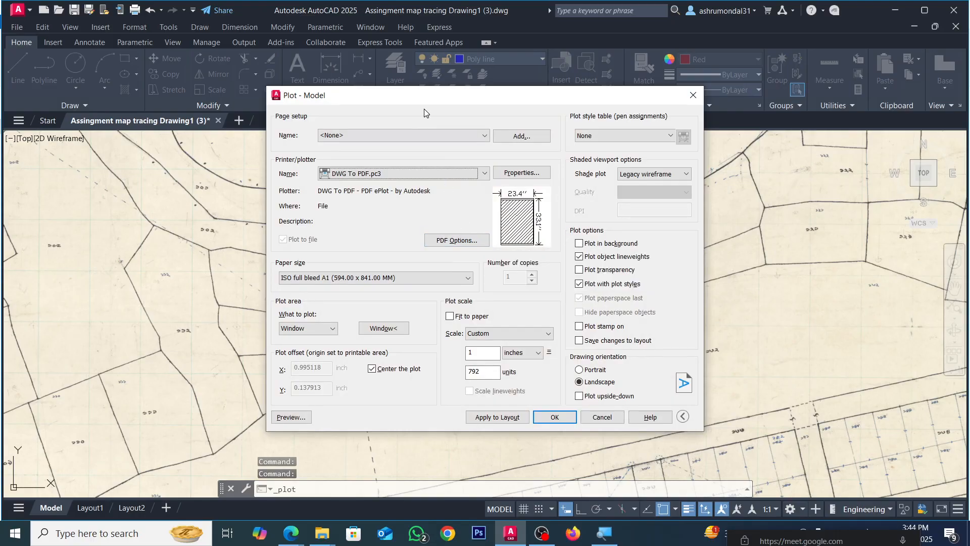
pyautogui.click(484, 137)
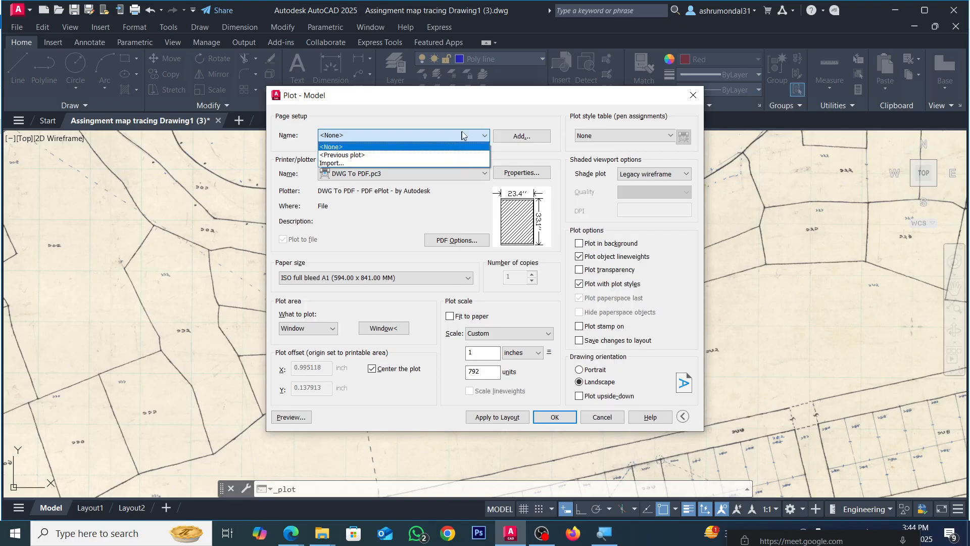
pyautogui.click(443, 156)
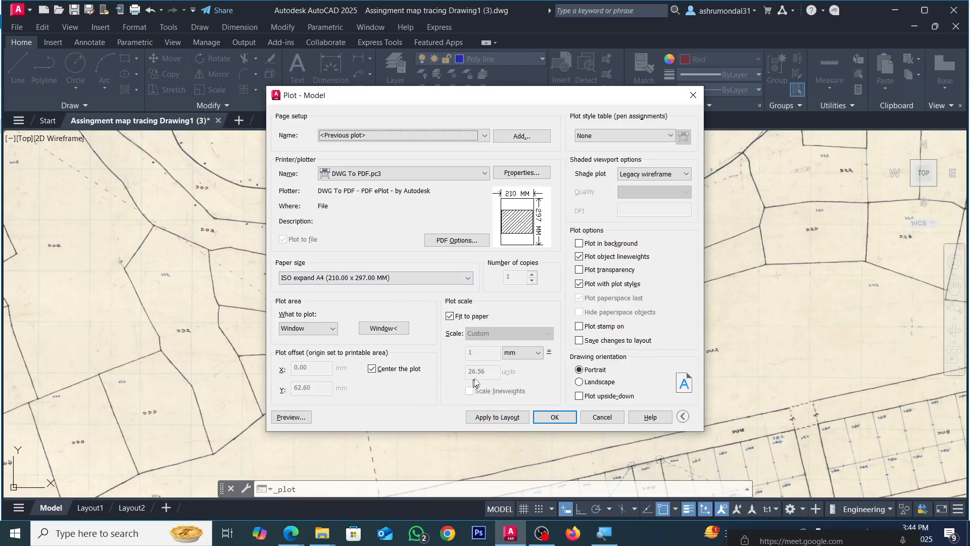
pyautogui.click(390, 329)
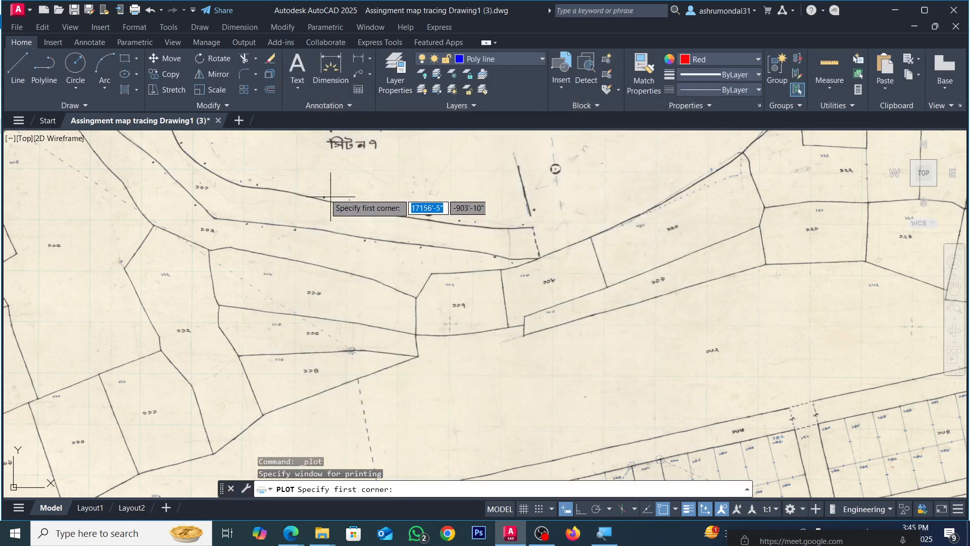
pyautogui.click(282, 166)
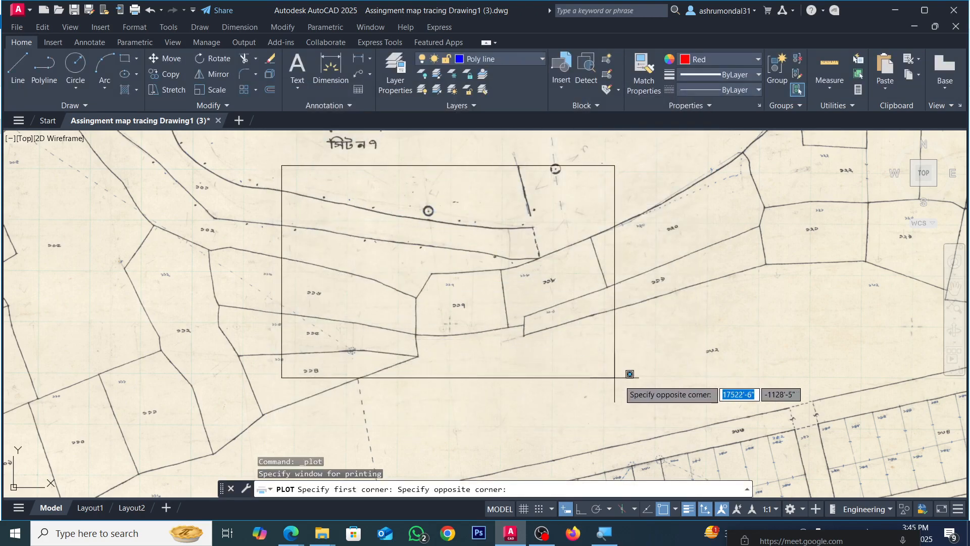
pyautogui.click(801, 401)
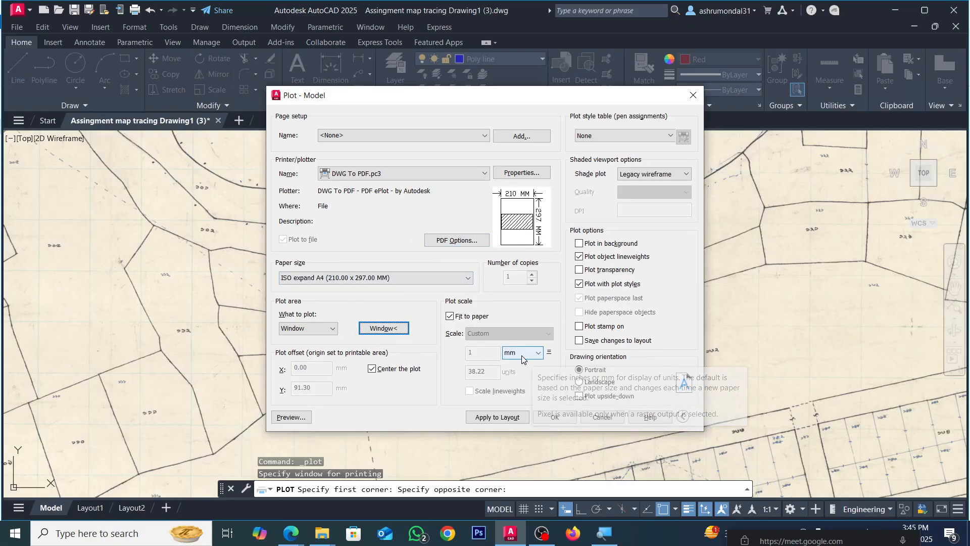
# Step: Turn off fitting to paper, set the plot scale to 160 inches = 63360 units, and apply it to the layout
pyautogui.click(450, 316)
pyautogui.click(521, 352)
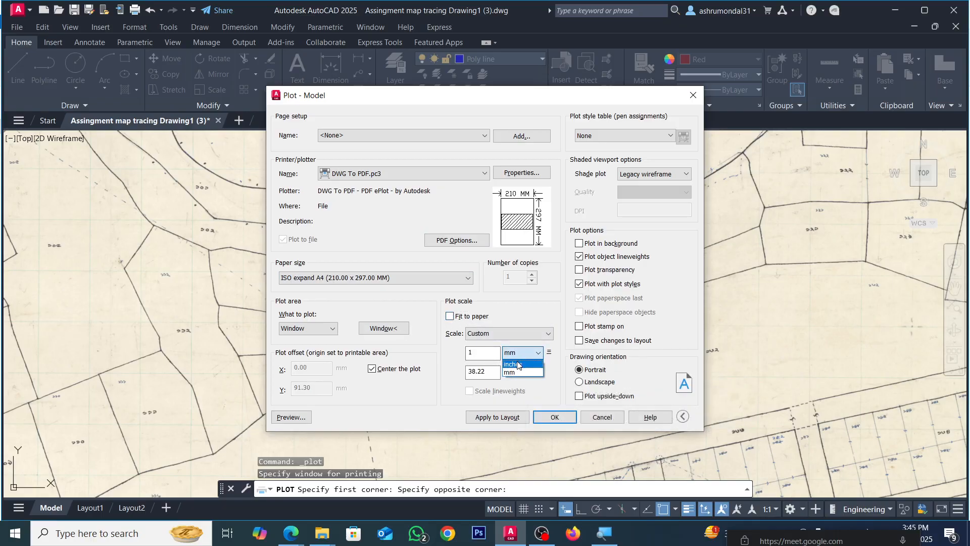
pyautogui.click(518, 365)
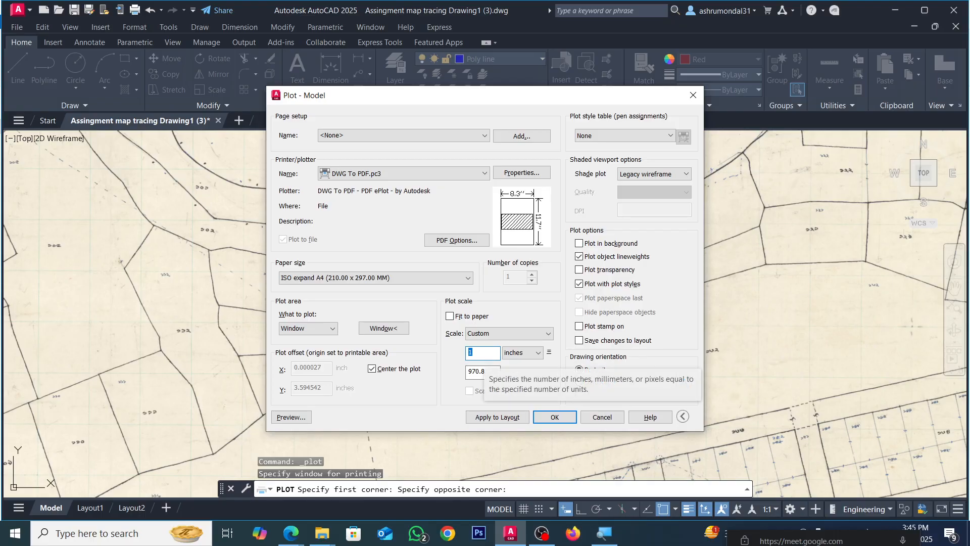
pyautogui.click(471, 352)
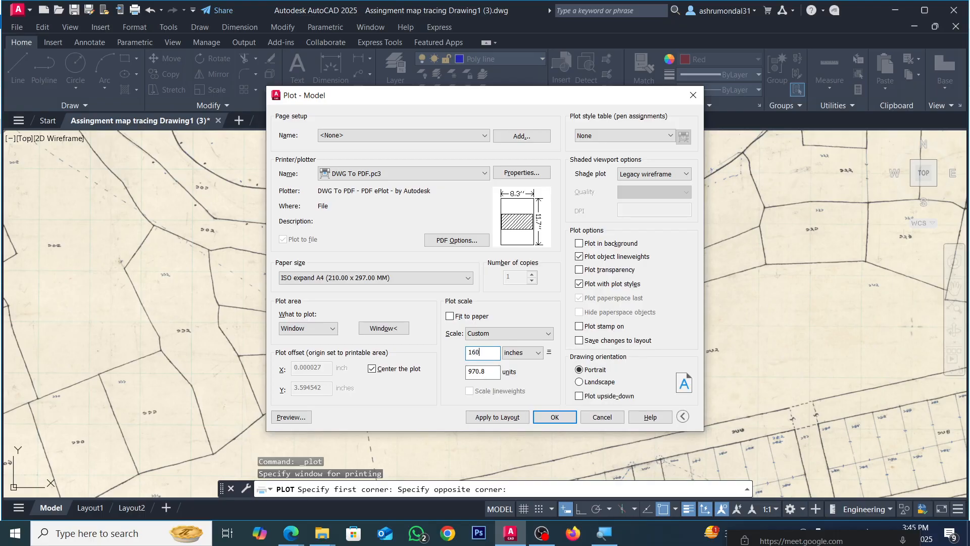
pyautogui.doubleClick(470, 372)
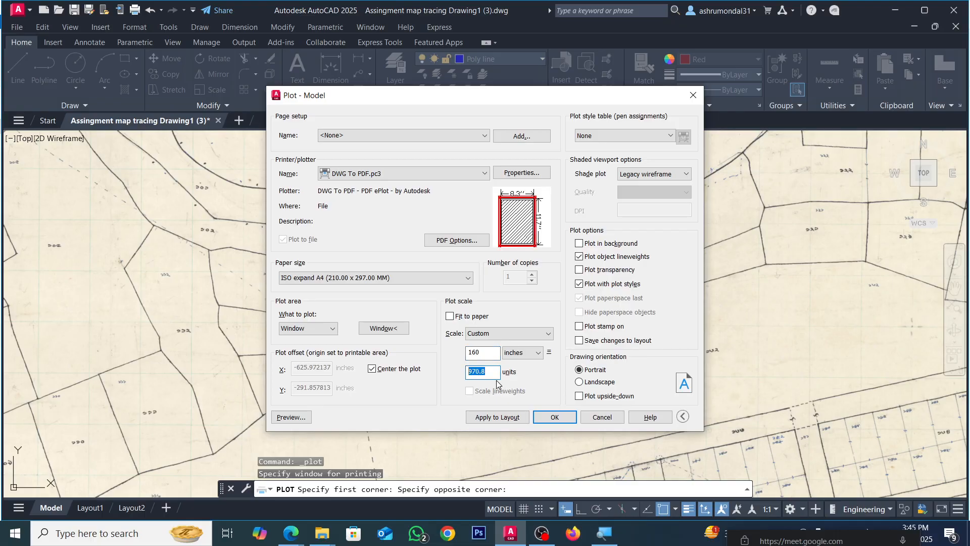
pyautogui.write('63360')
pyautogui.click(498, 418)
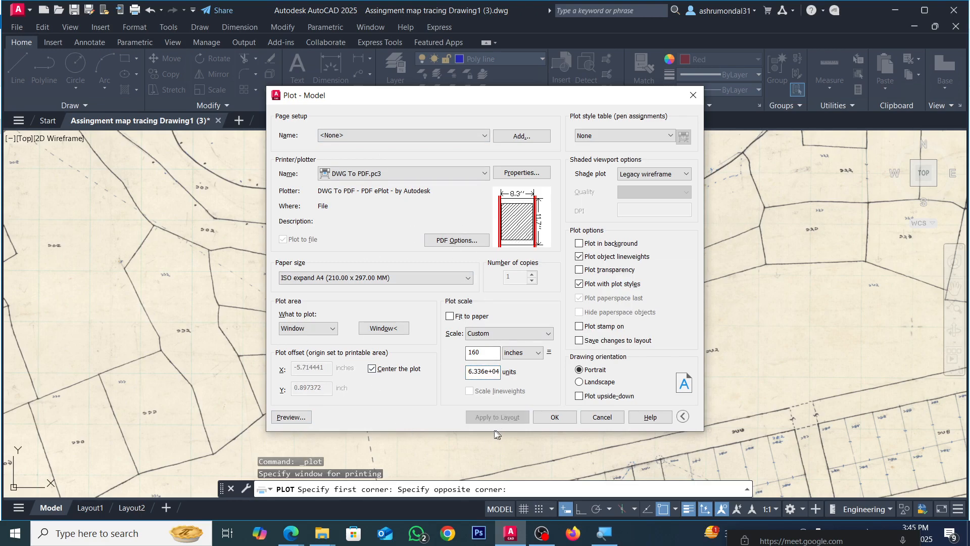
# Step: Preview the plot at the 160" = 1 mile scale, inspect the land plots, and exit the preview
pyautogui.click(292, 419)
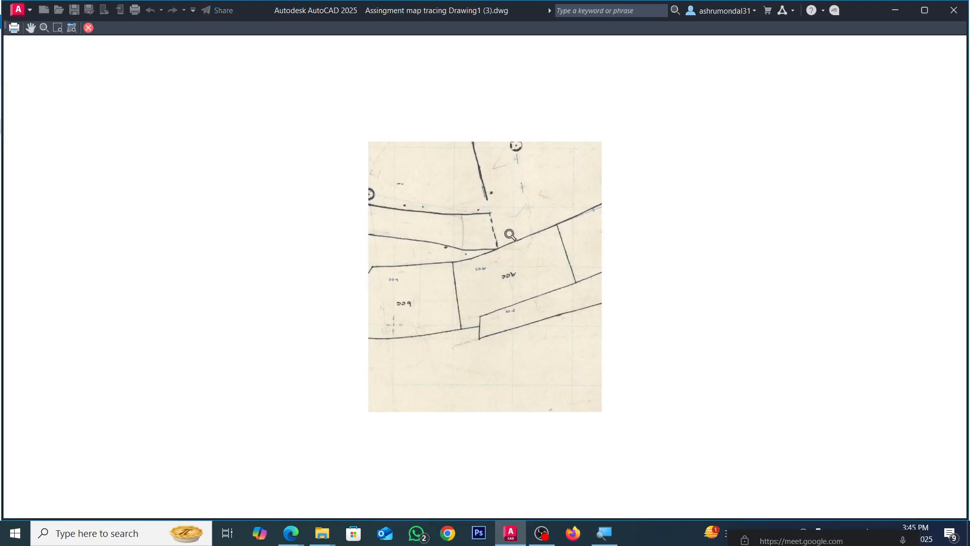
pyautogui.scroll(5, 571, 257)
pyautogui.scroll(-5, 566, 258)
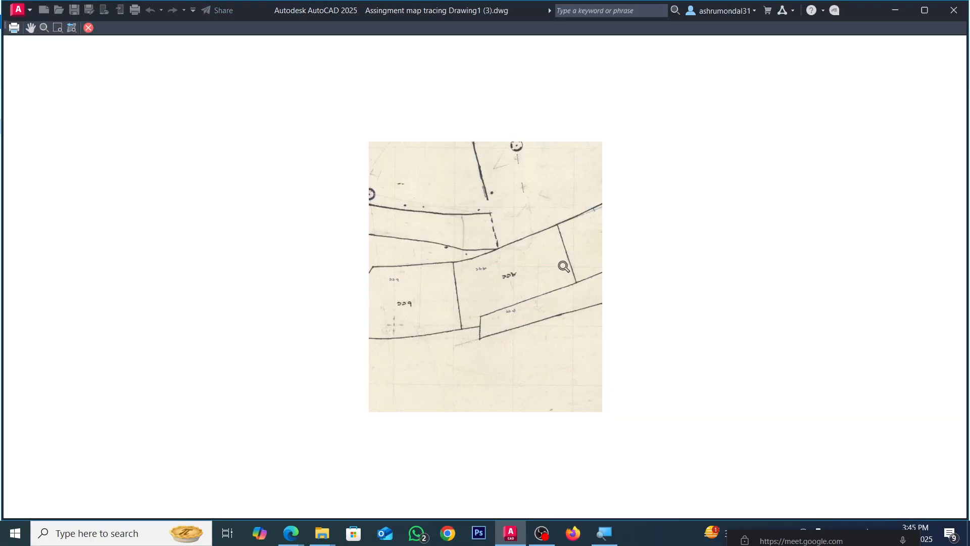
pyautogui.scroll(2, 558, 269)
pyautogui.scroll(-2, 559, 268)
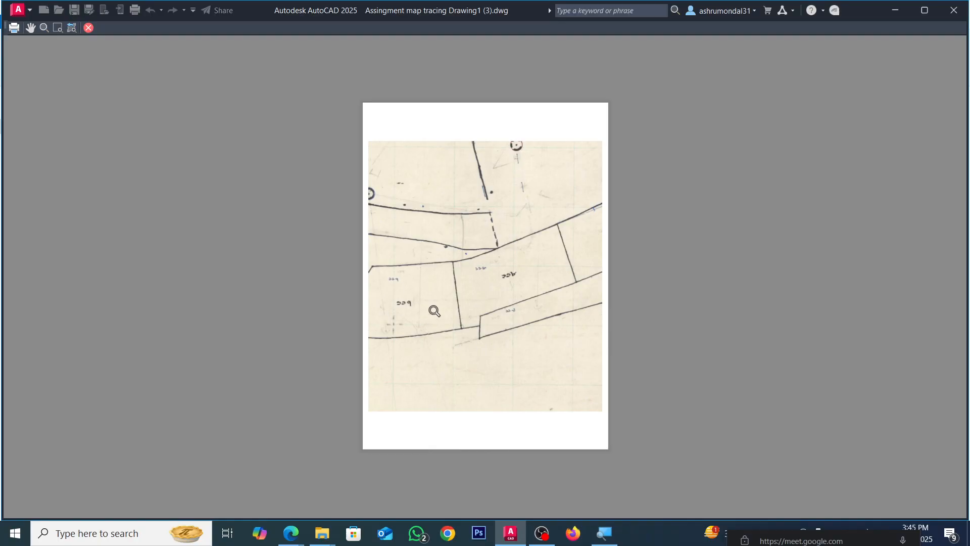
pyautogui.rightClick(432, 294)
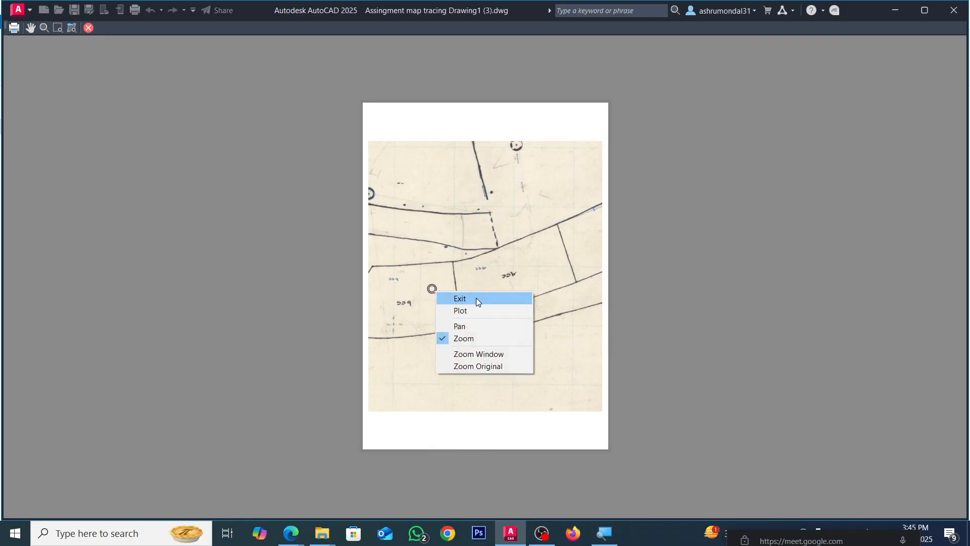
pyautogui.click(476, 298)
pyautogui.press('Escape')
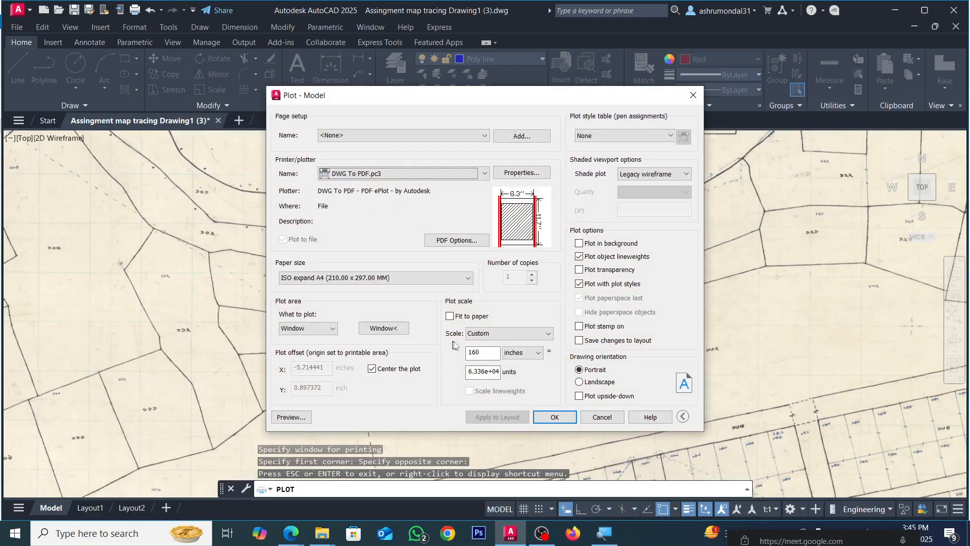
# Step: Redefine the plot window with a new rectangle around the land plots in the middle of the map
pyautogui.click(384, 328)
pyautogui.click(281, 209)
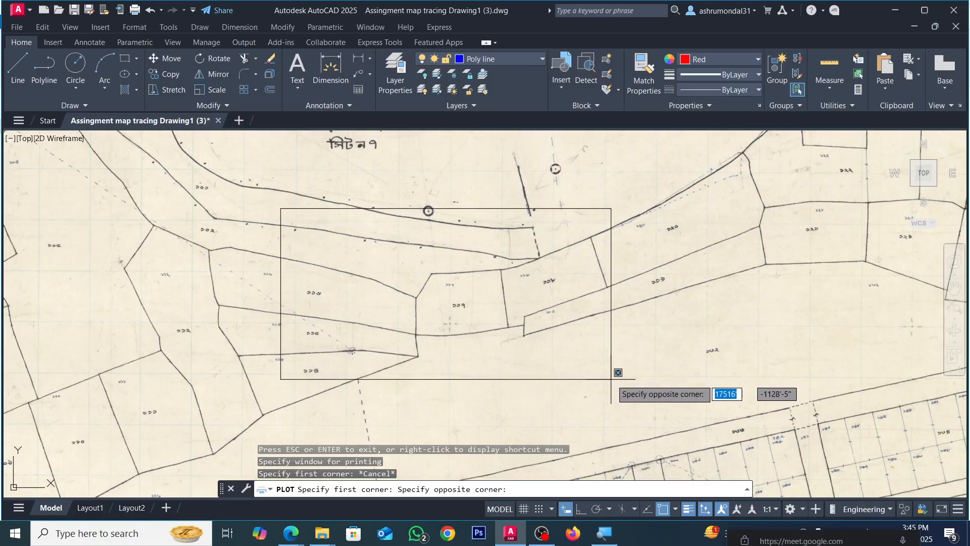
pyautogui.click(630, 396)
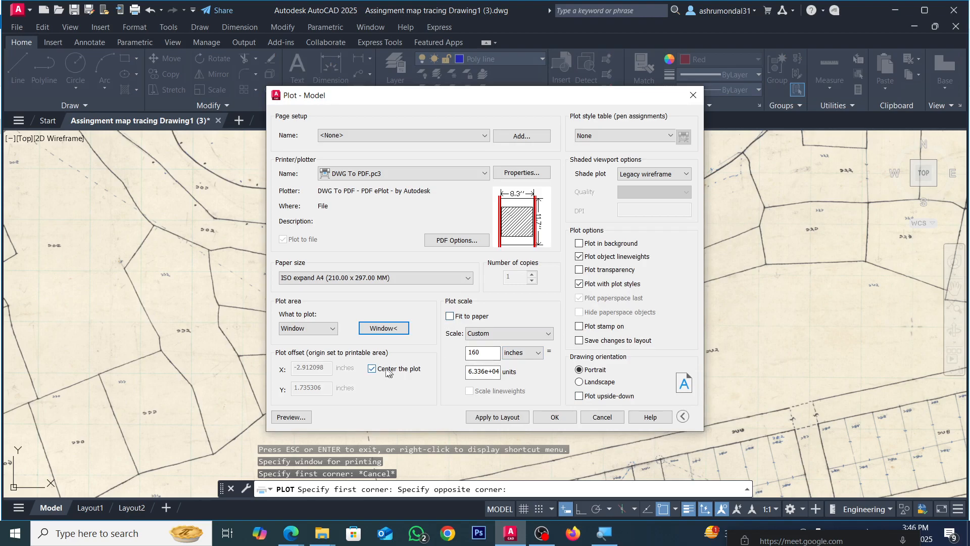
# Step: Preview the plot of the new window, inspect the land plots up close, and exit the preview
pyautogui.click(384, 328)
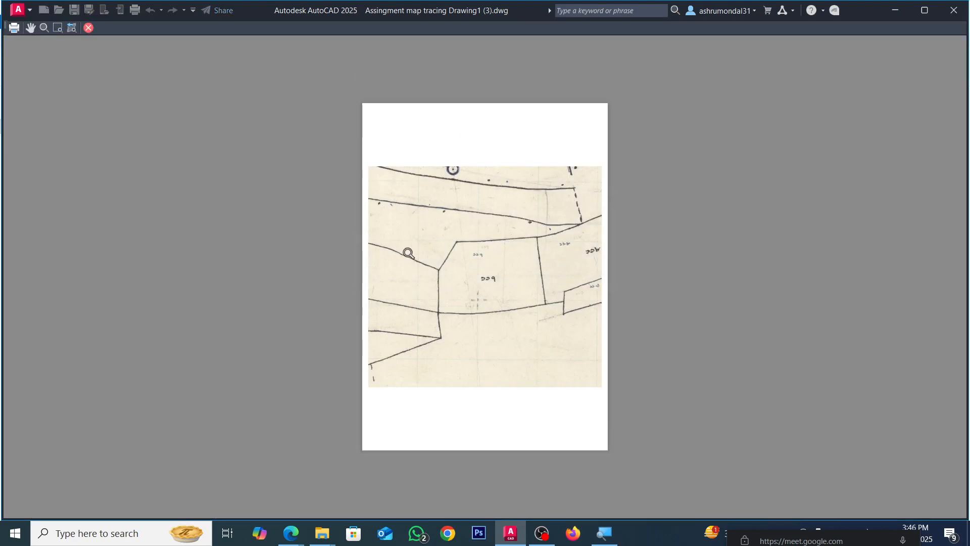
pyautogui.scroll(3, 480, 279)
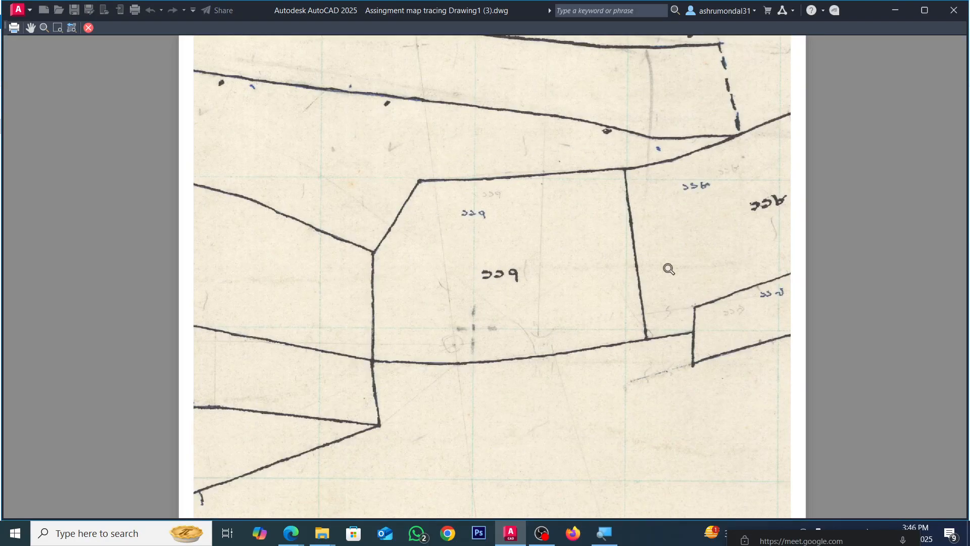
pyautogui.scroll(-3, 642, 252)
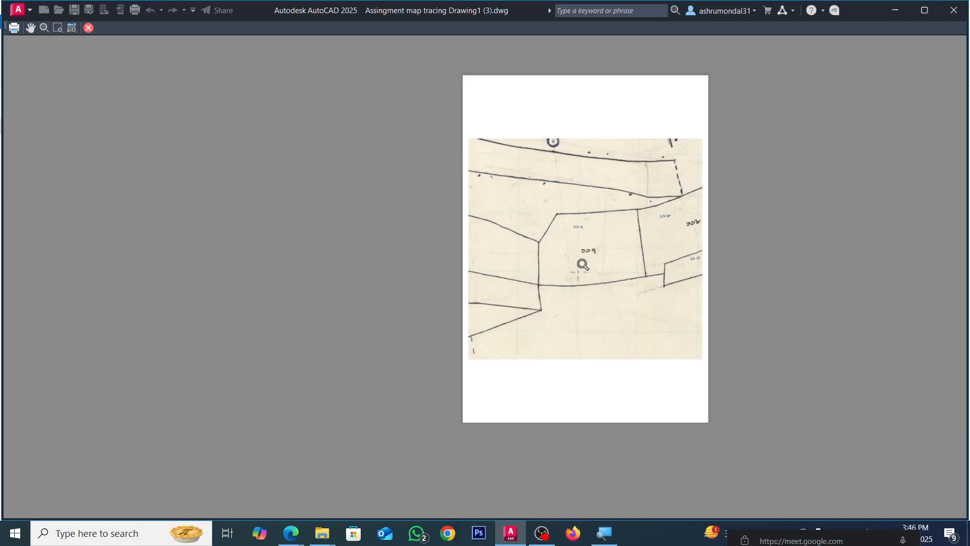
pyautogui.rightClick(581, 175)
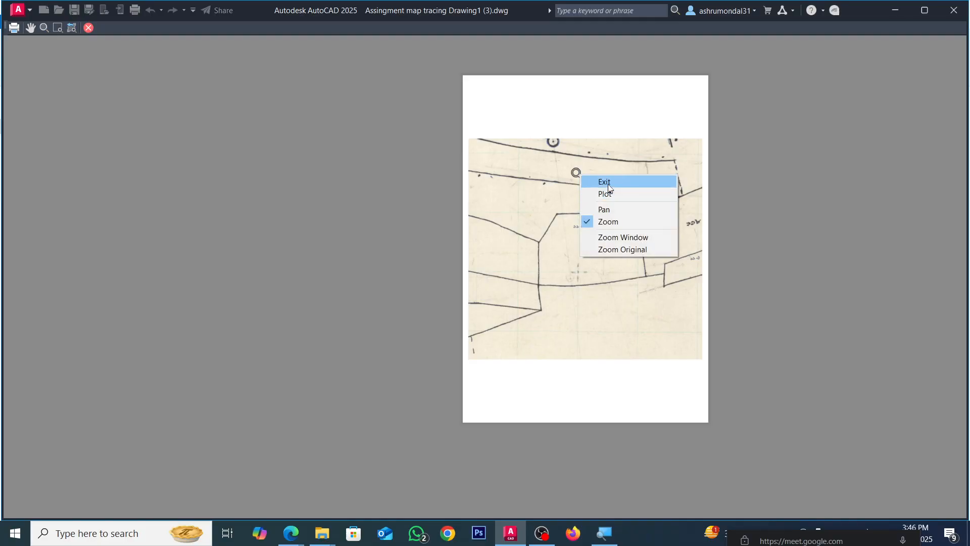
pyautogui.click(608, 185)
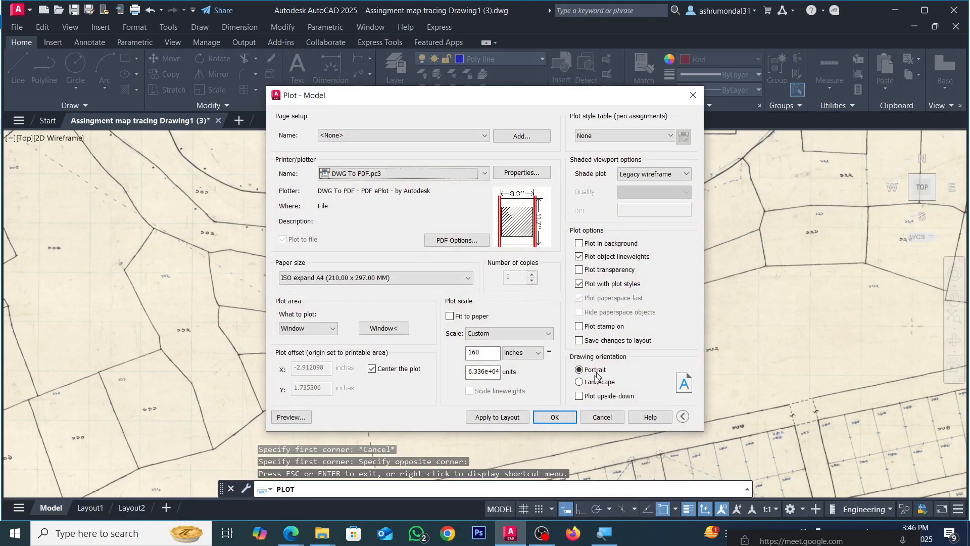
# Step: Plot the map window to a PDF file named fghjjk on the Desktop
pyautogui.click(555, 417)
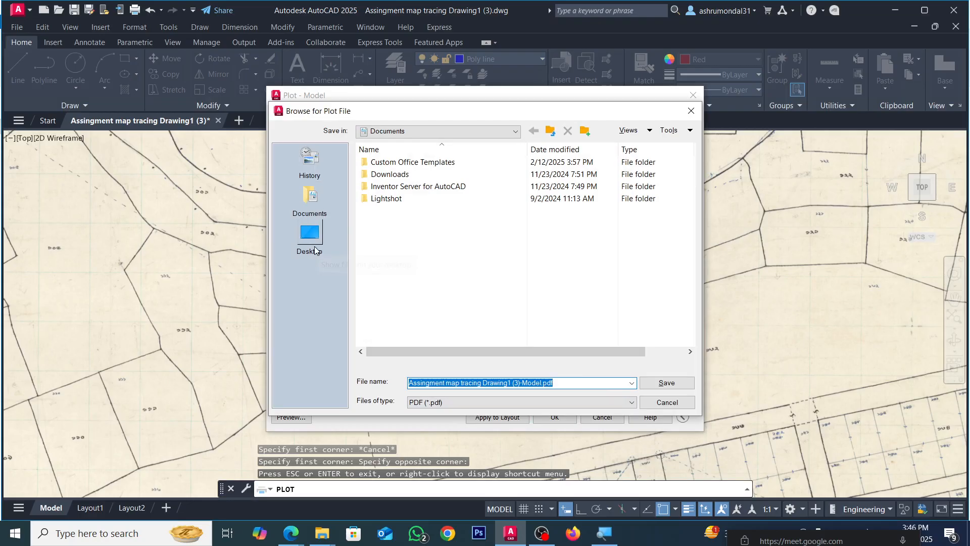
pyautogui.click(309, 237)
pyautogui.click(579, 384)
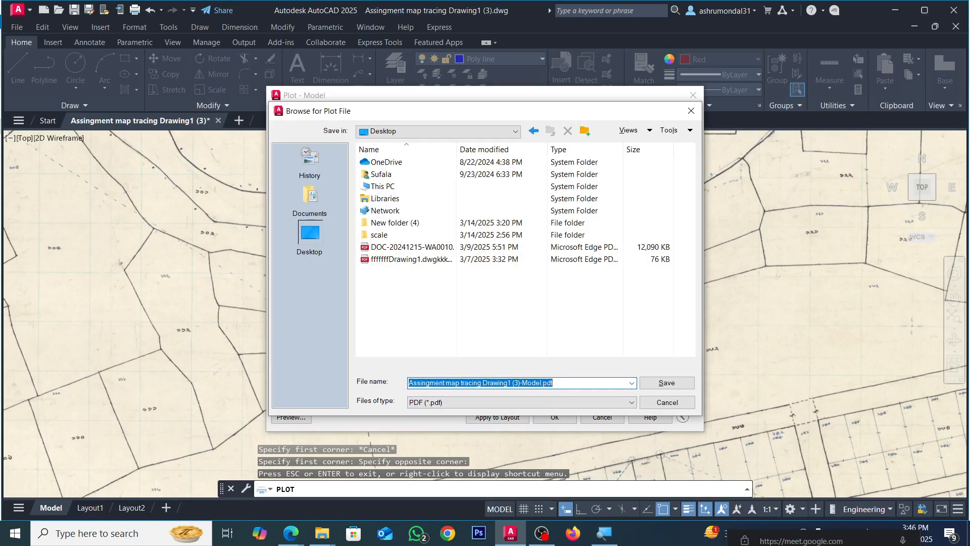
pyautogui.write('fghjjk')
pyautogui.click(666, 383)
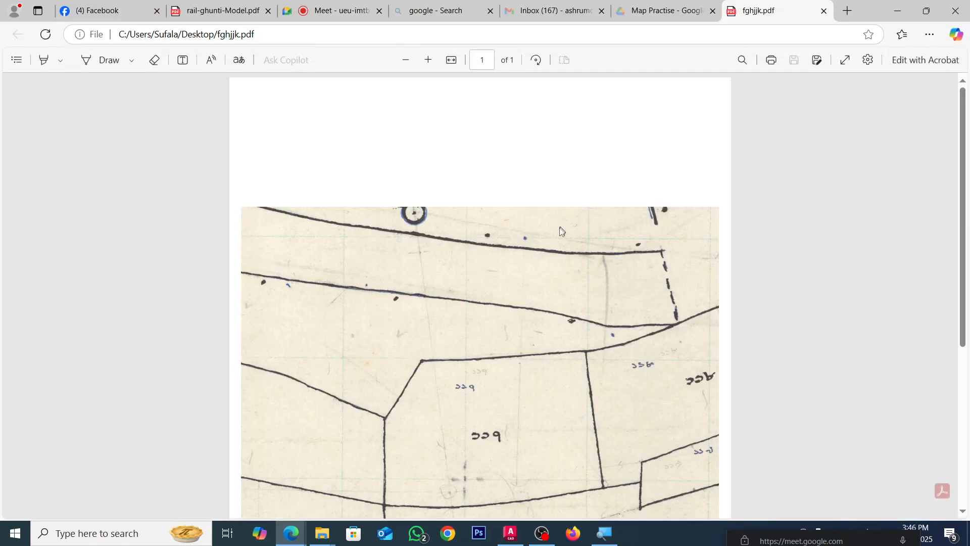
# Step: Look over the plotted fghjjk PDF page from top to bottom and close it
pyautogui.scroll(-5, 561, 276)
pyautogui.scroll(5, 556, 267)
pyautogui.scroll(-5, 545, 248)
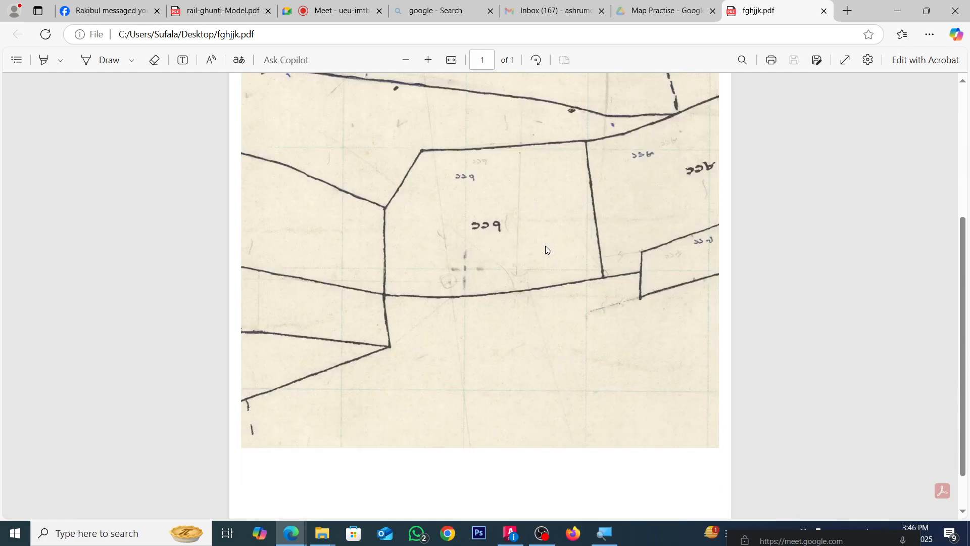
pyautogui.scroll(3, 545, 249)
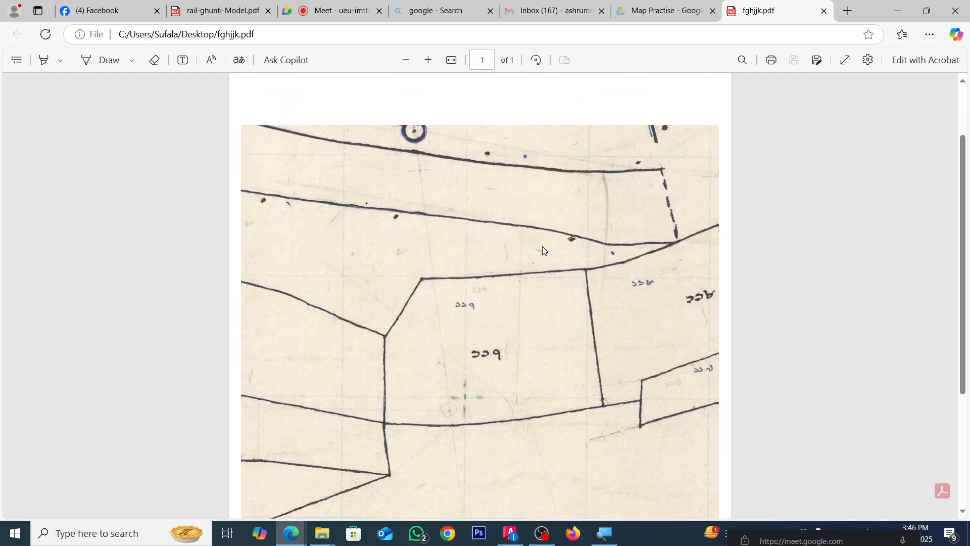
pyautogui.click(824, 10)
# Step: Minimise the open windows and reopen the fghjjk PDF from the desktop with Microsoft Edge
pyautogui.click(897, 11)
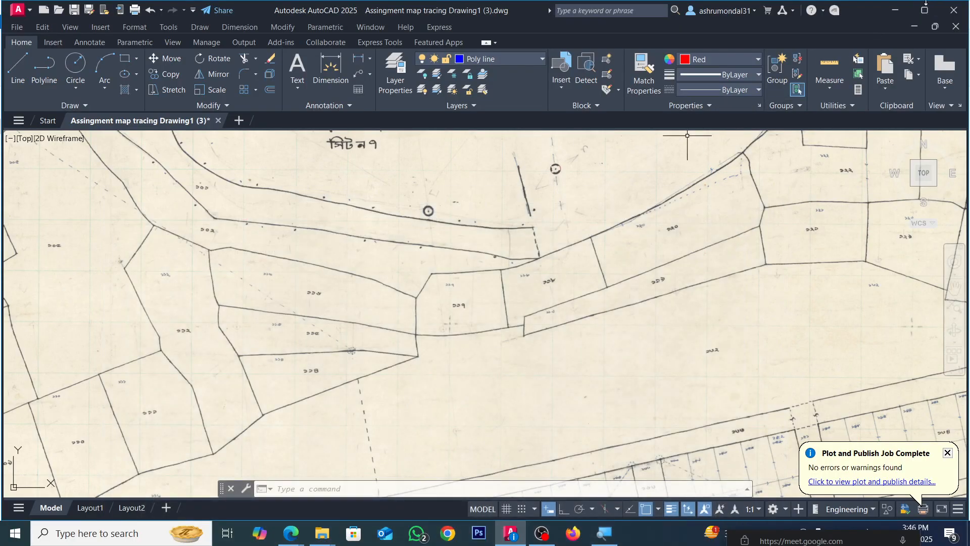
pyautogui.click(896, 7)
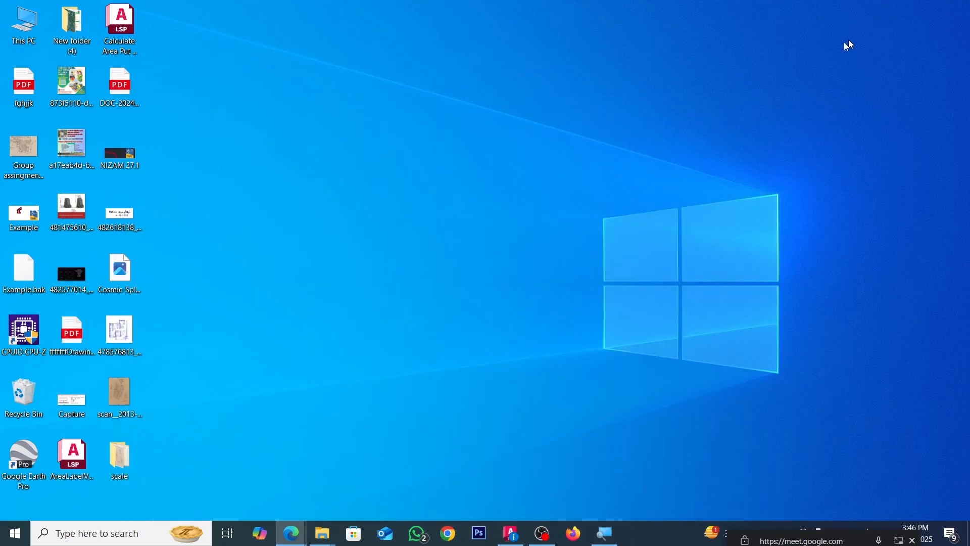
pyautogui.click(895, 7)
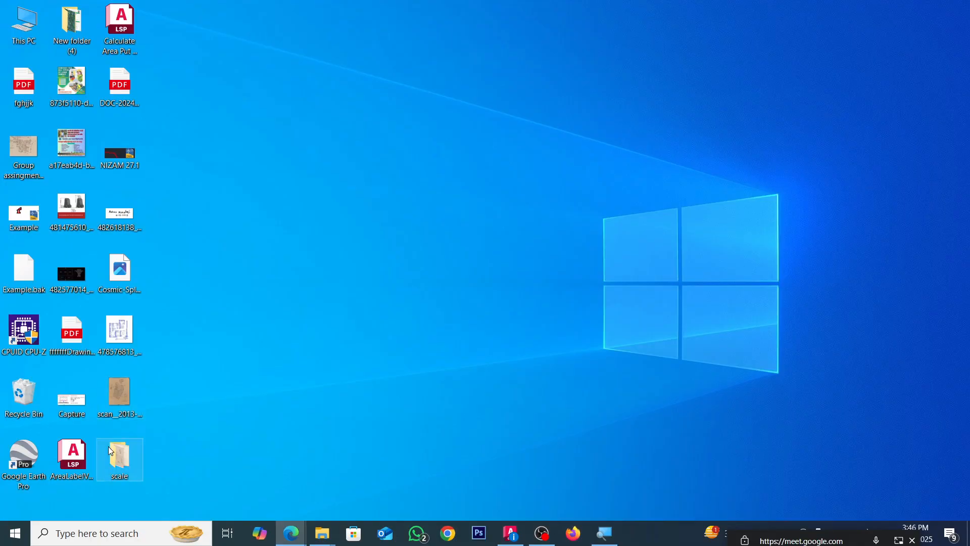
pyautogui.rightClick(18, 94)
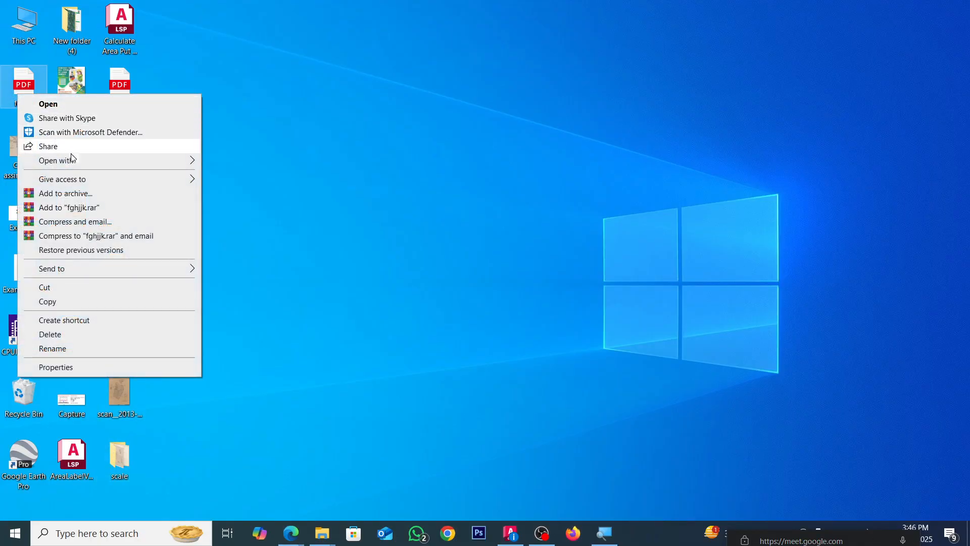
pyautogui.moveTo(82, 161)
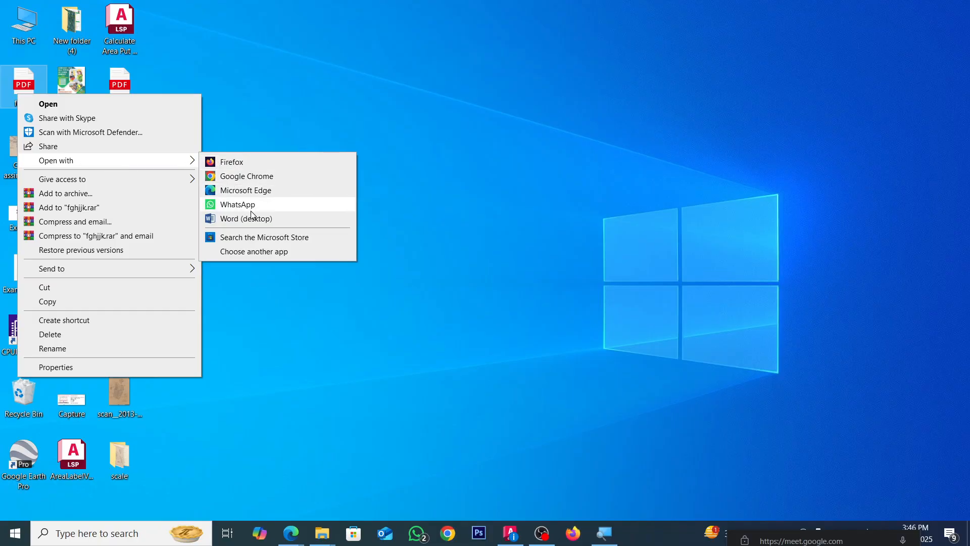
pyautogui.click(257, 195)
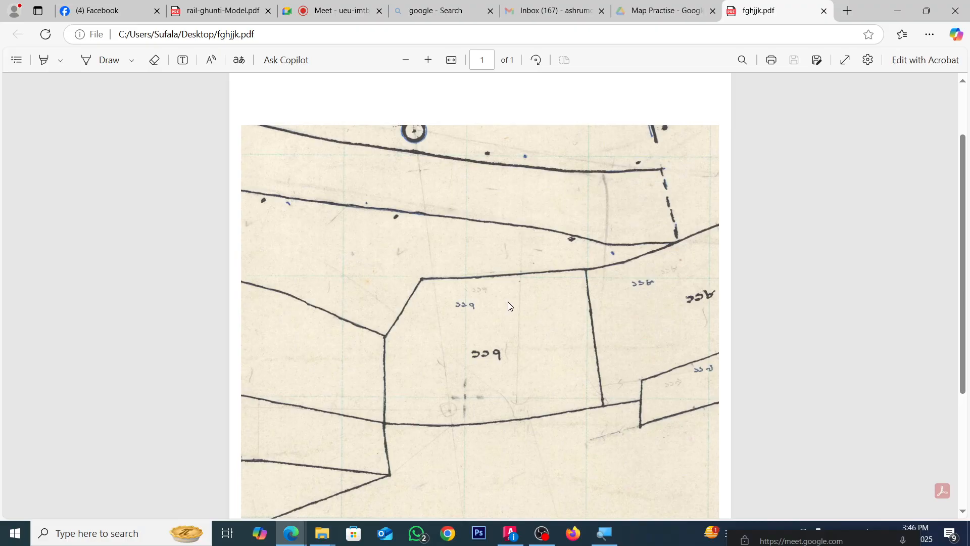
# Step: Examine the PDF's print settings, including the additional options, and cancel saving a copy
pyautogui.hotkey('ctrl', 'p')
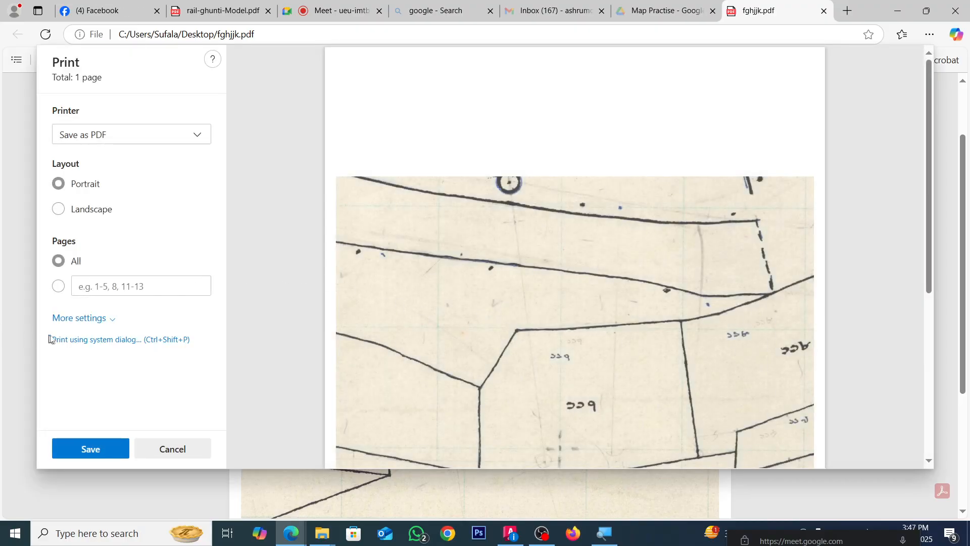
pyautogui.click(77, 320)
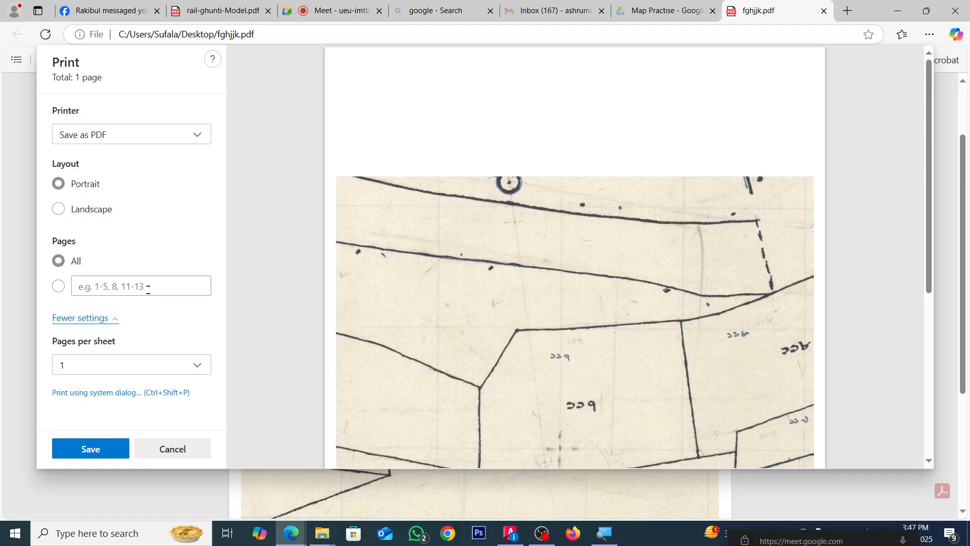
pyautogui.click(178, 448)
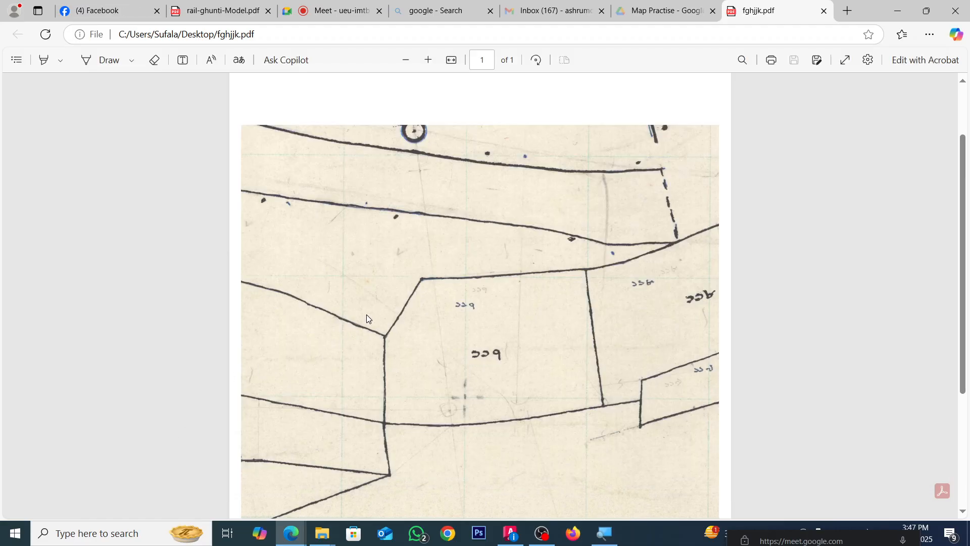
pyautogui.hotkey('ctrl', 'p')
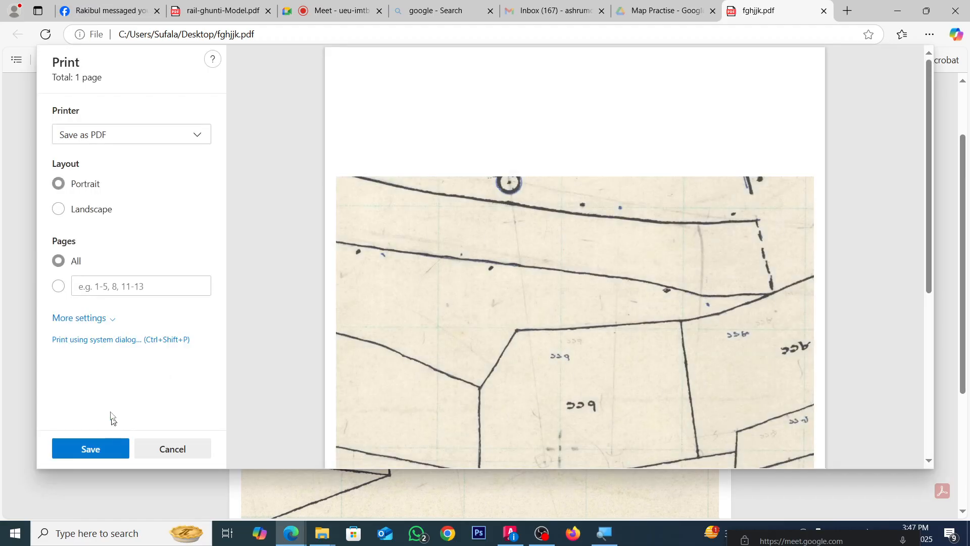
pyautogui.click(80, 318)
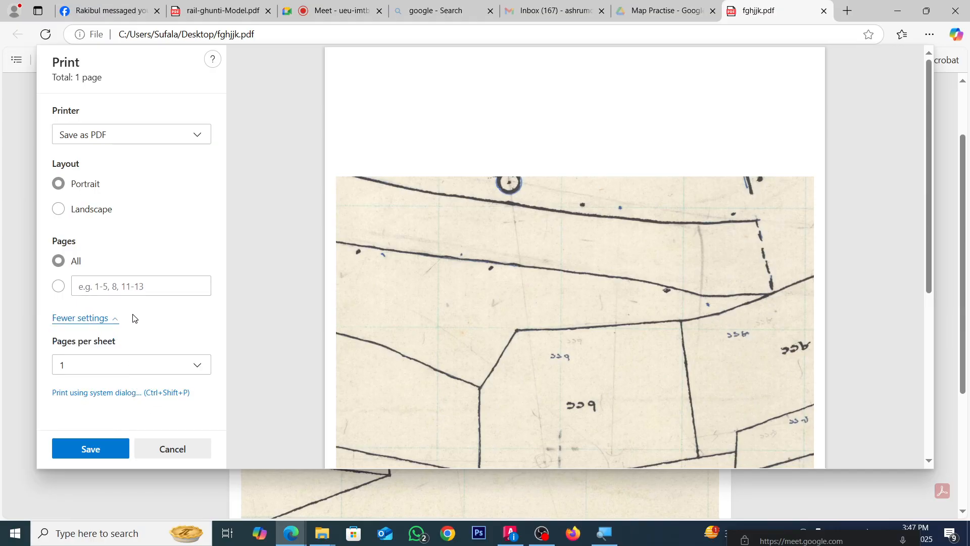
pyautogui.press('Return')
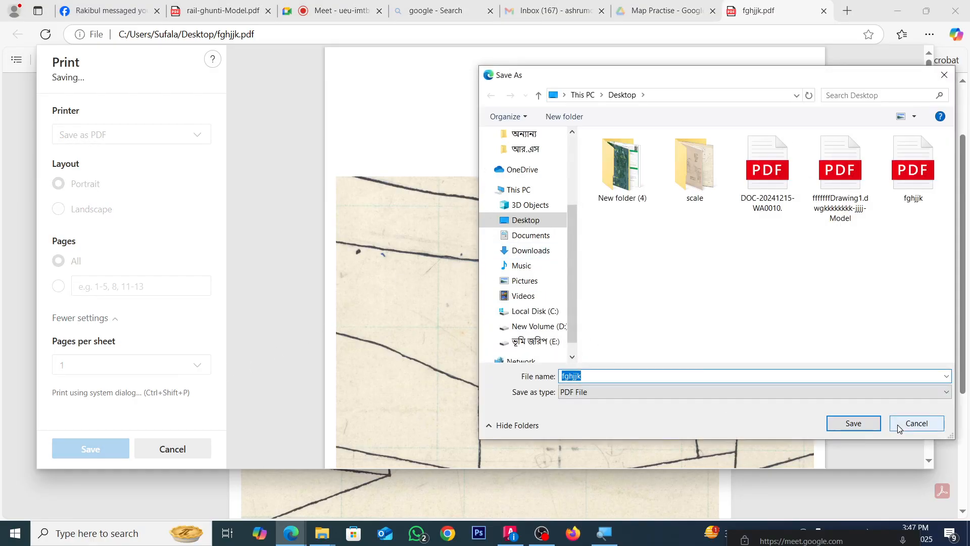
pyautogui.click(917, 423)
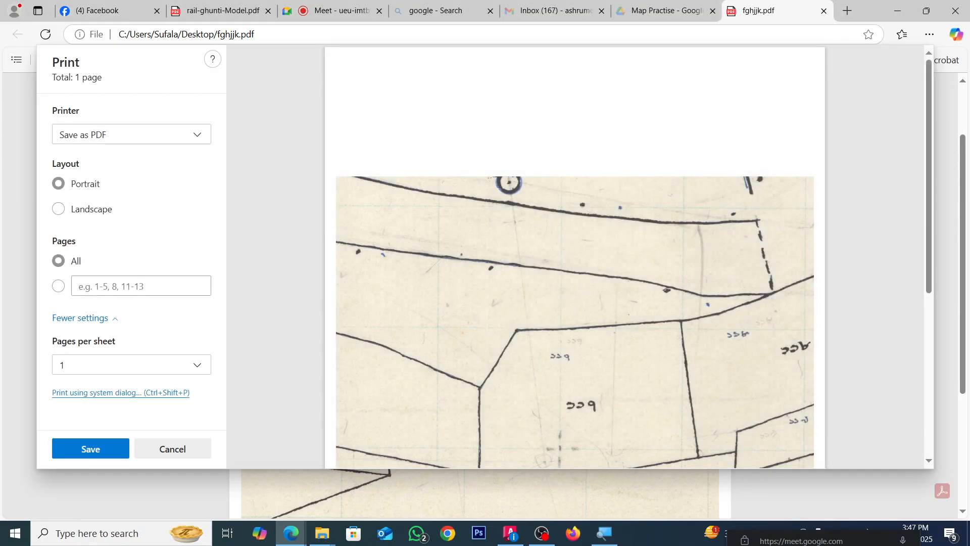
# Step: Examine the available printers and the pages-per-sheet options, keep 1 page per sheet, and cancel printing
pyautogui.click(179, 140)
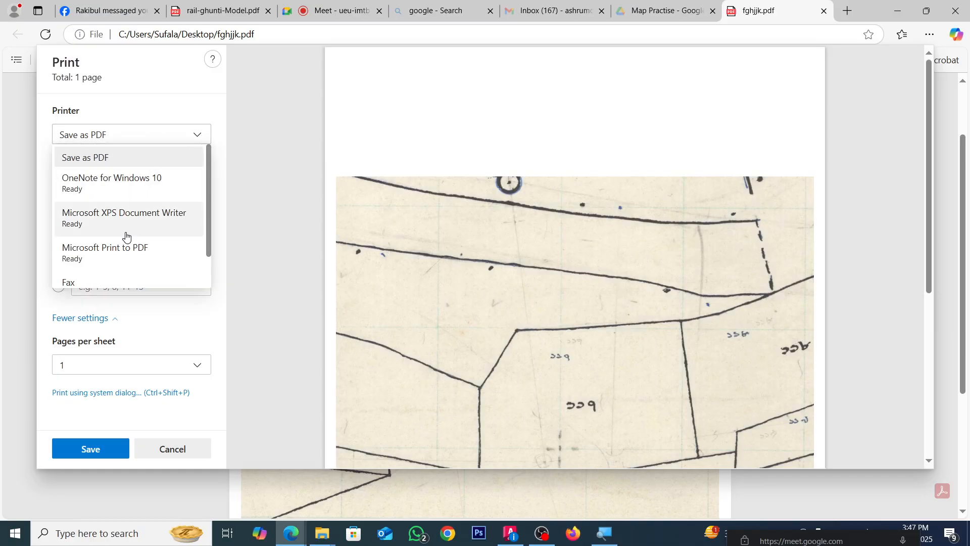
pyautogui.click(175, 112)
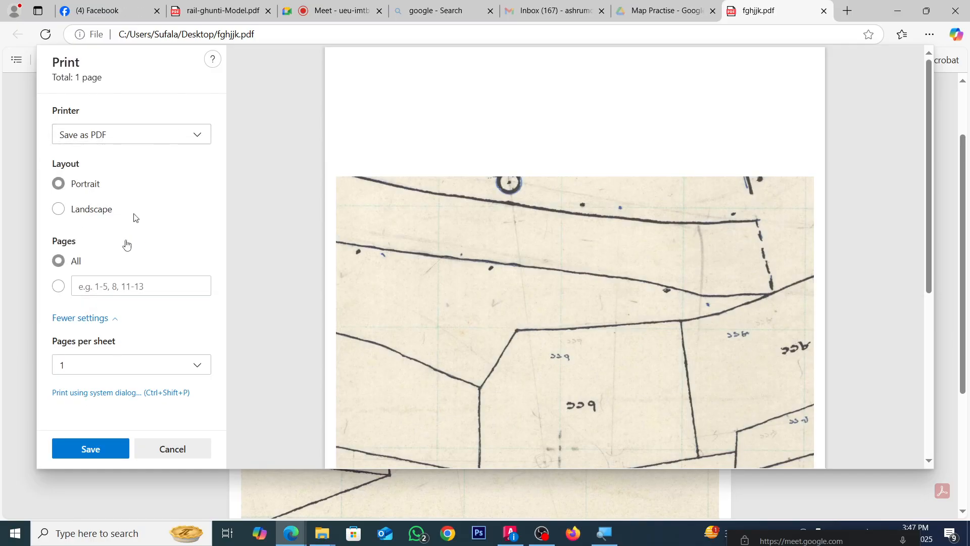
pyautogui.click(108, 319)
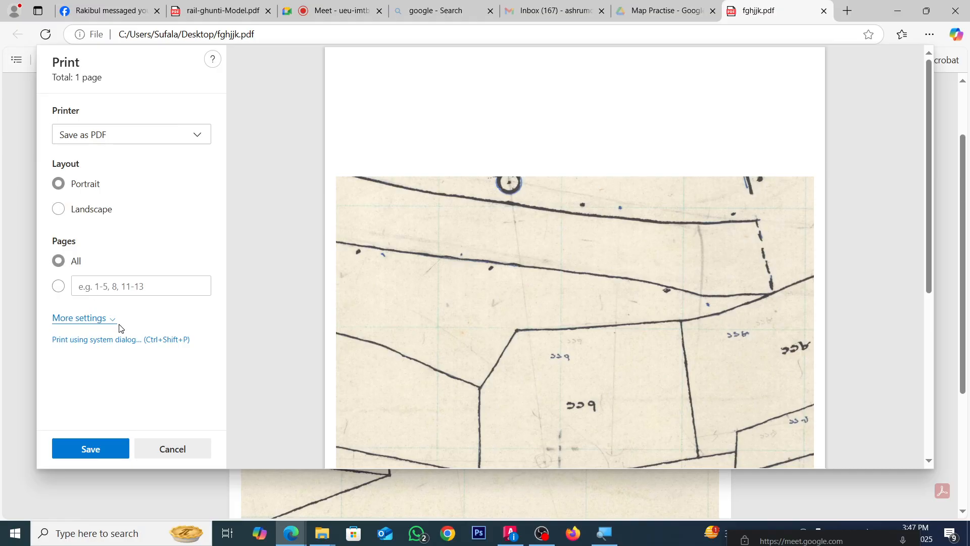
pyautogui.click(108, 319)
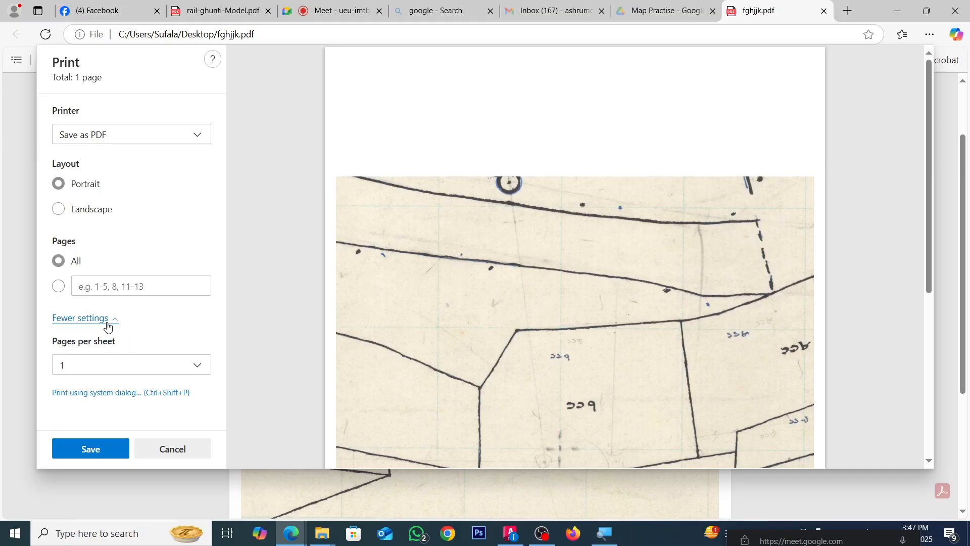
pyautogui.click(155, 365)
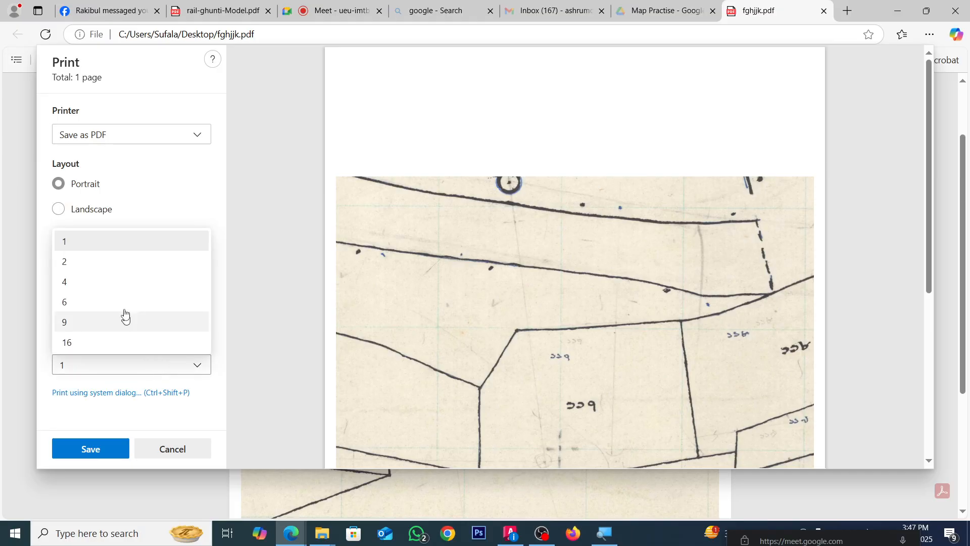
pyautogui.click(124, 247)
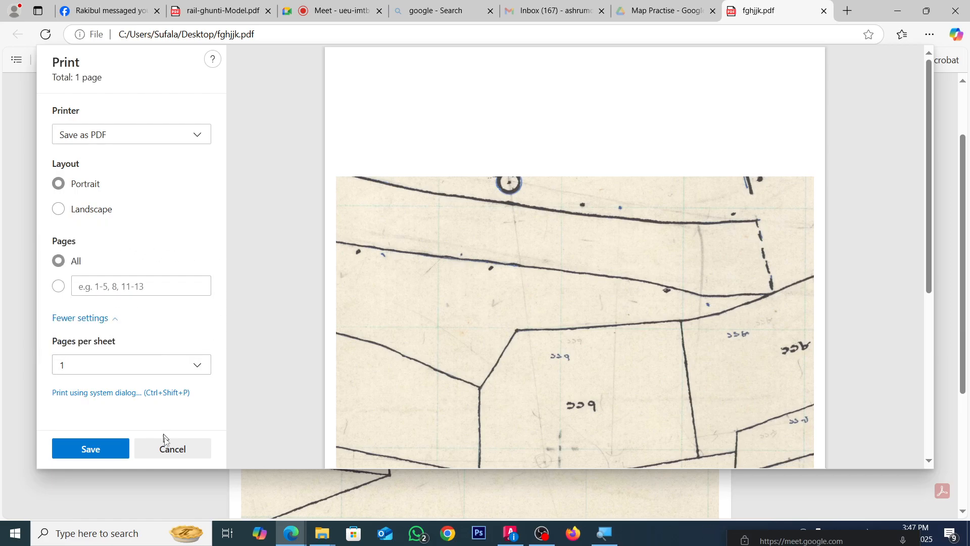
pyautogui.click(184, 449)
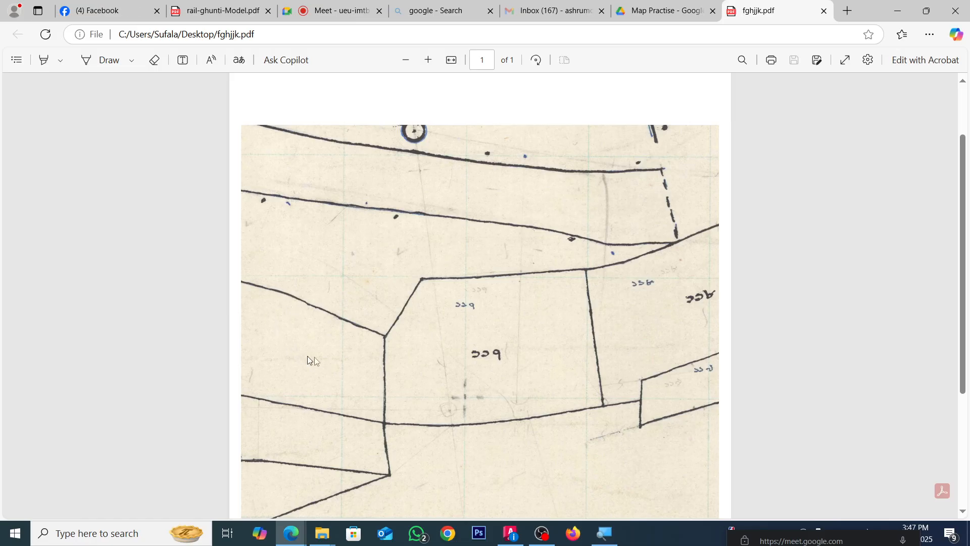
# Step: View the whole plotted page of the fghjjk PDF at a smaller zoom and switch to the open Facebook page
pyautogui.scroll(2, 444, 275)
pyautogui.scroll(-5, 401, 111)
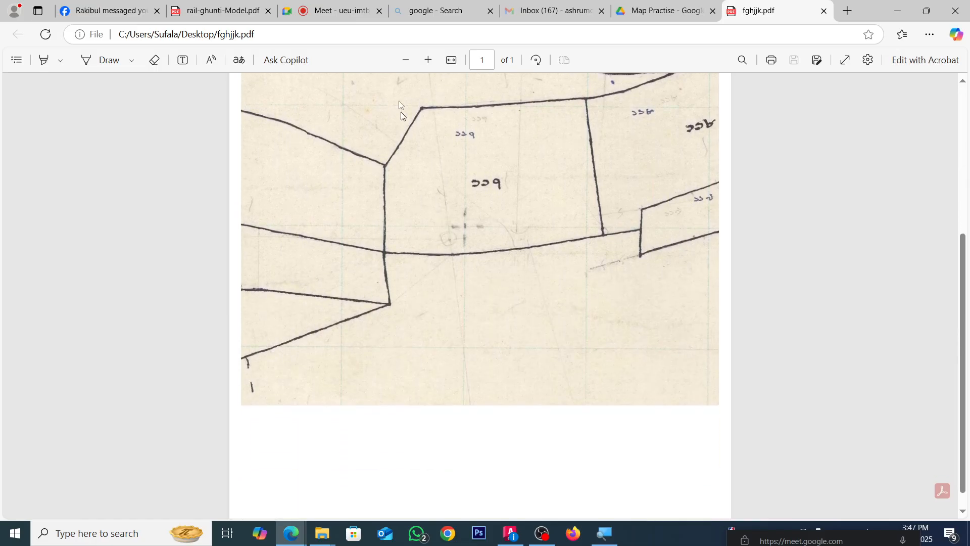
pyautogui.click(405, 61)
pyautogui.scroll(1, 513, 250)
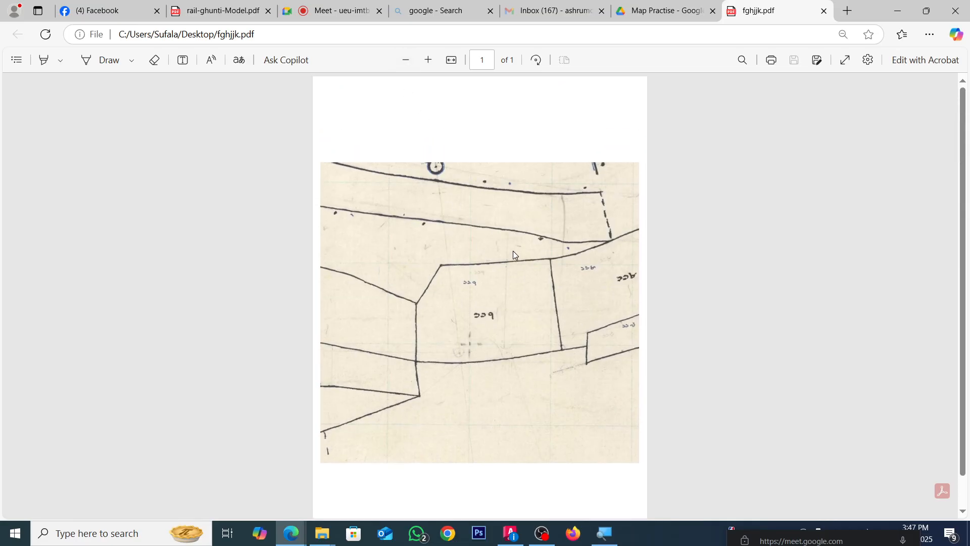
pyautogui.click(115, 3)
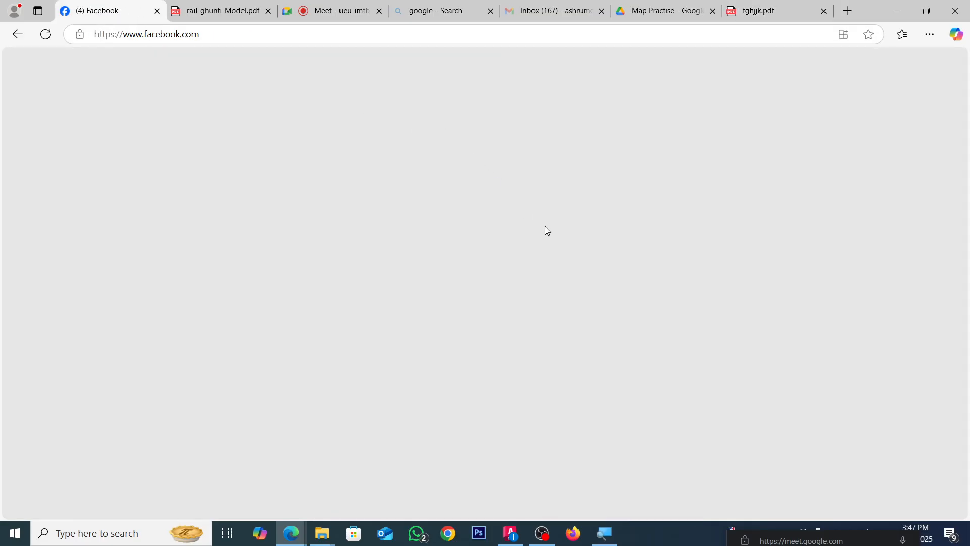
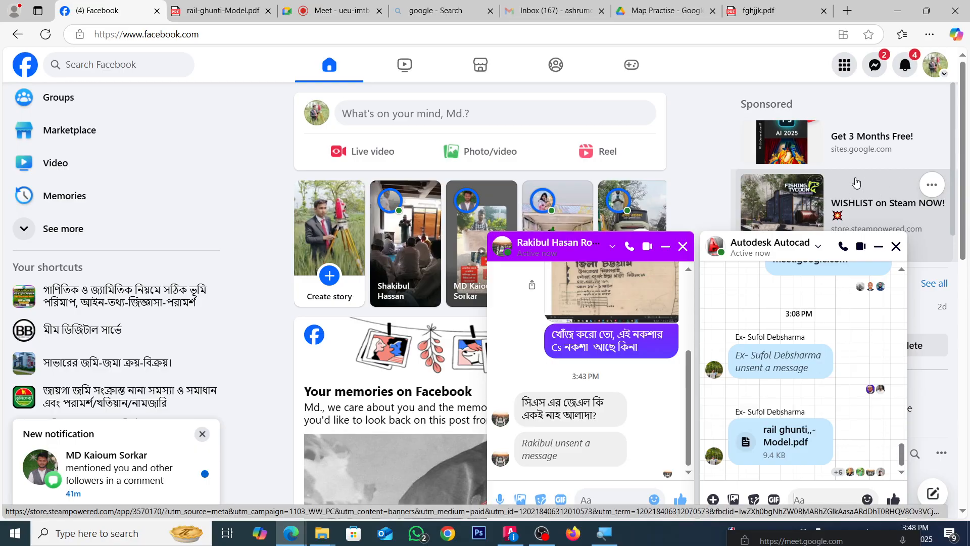
# Step: Close two of the open Facebook chats, minimise the browser, and switch to the map tracing drawing in AutoCAD
pyautogui.click(896, 246)
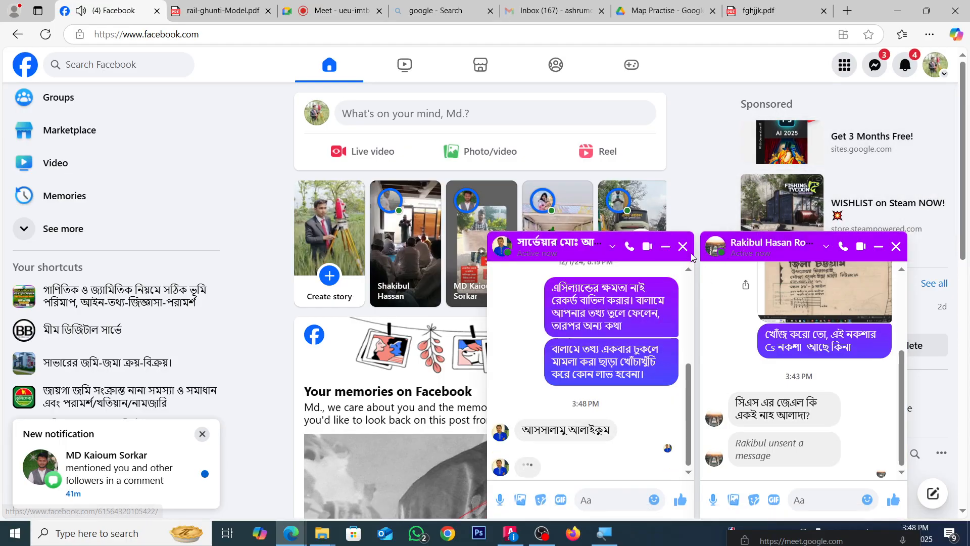
pyautogui.click(682, 247)
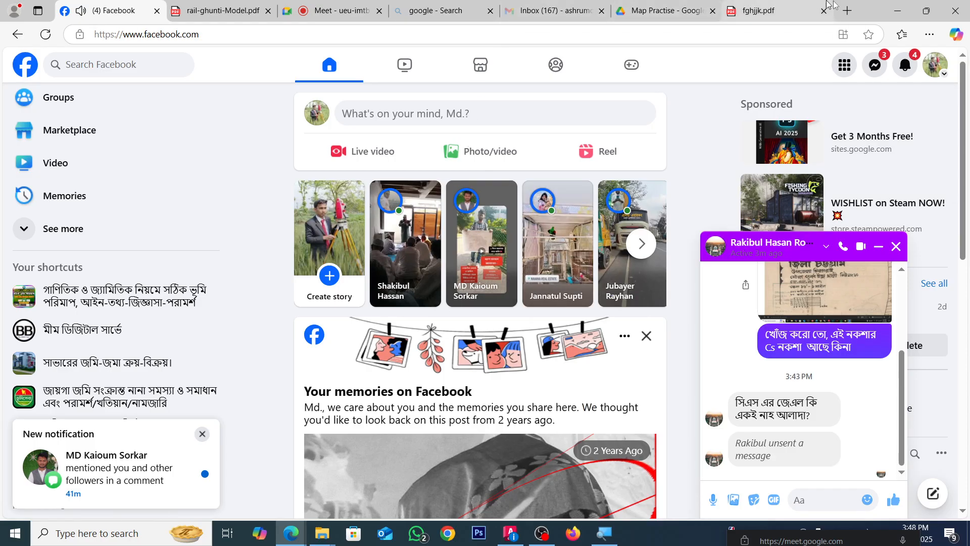
pyautogui.click(898, 10)
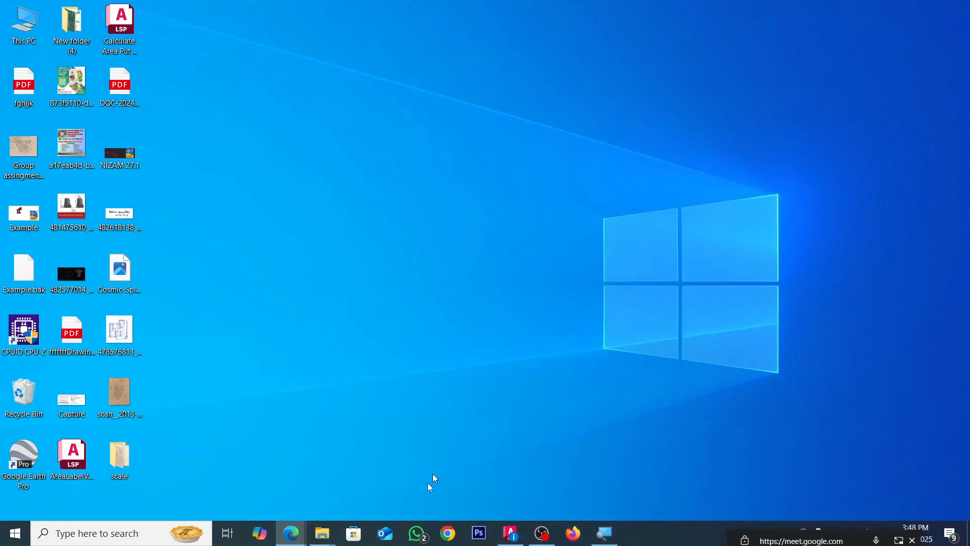
pyautogui.click(510, 533)
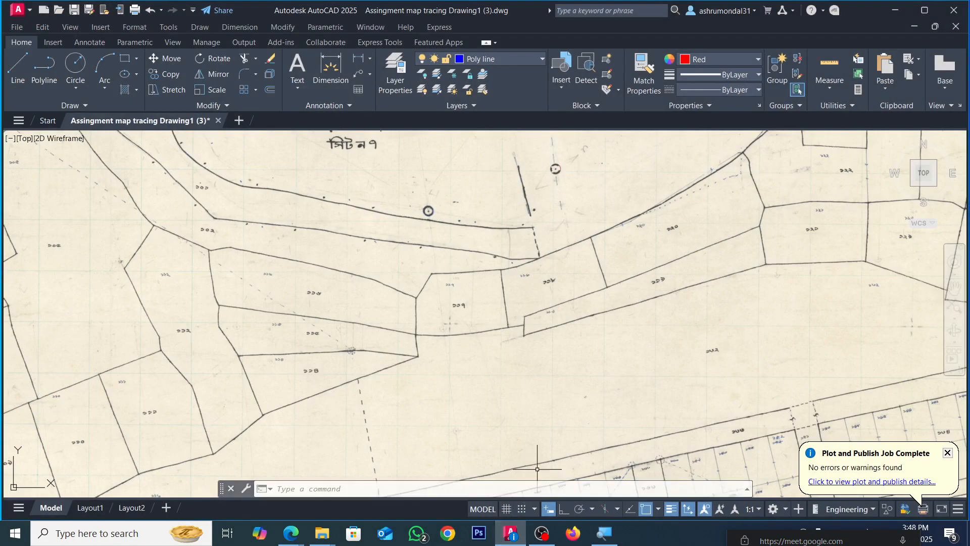
# Step: Examine the mouza map image in the drawing, including its title and scale note, plot boundaries and sheet extents
pyautogui.scroll(-2, 554, 303)
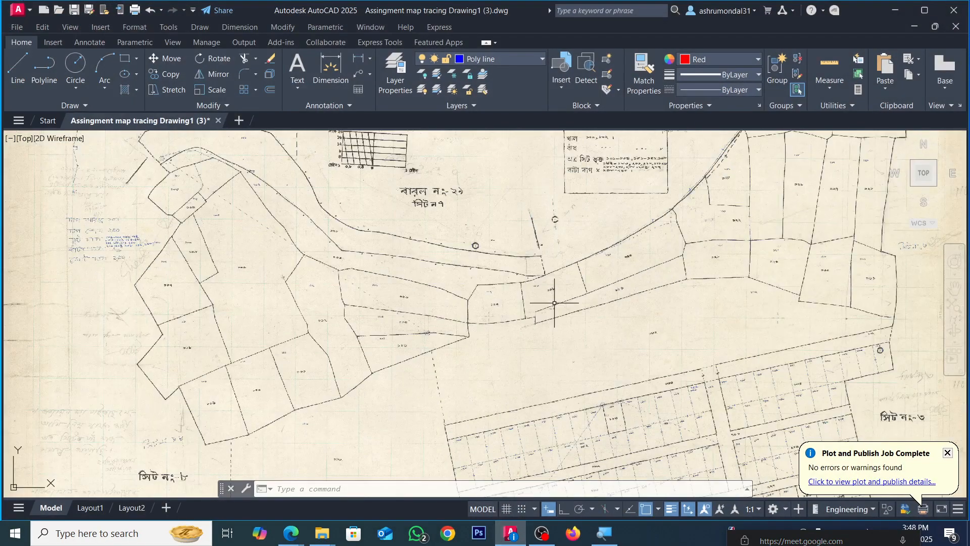
pyautogui.scroll(2, 478, 297)
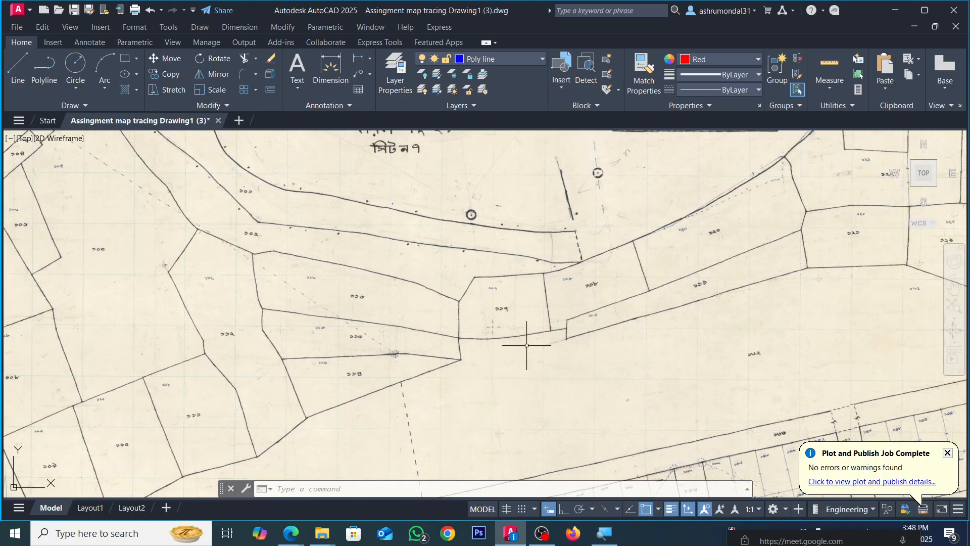
pyautogui.scroll(-3, 530, 344)
pyautogui.scroll(2, 470, 217)
pyautogui.scroll(2, 457, 243)
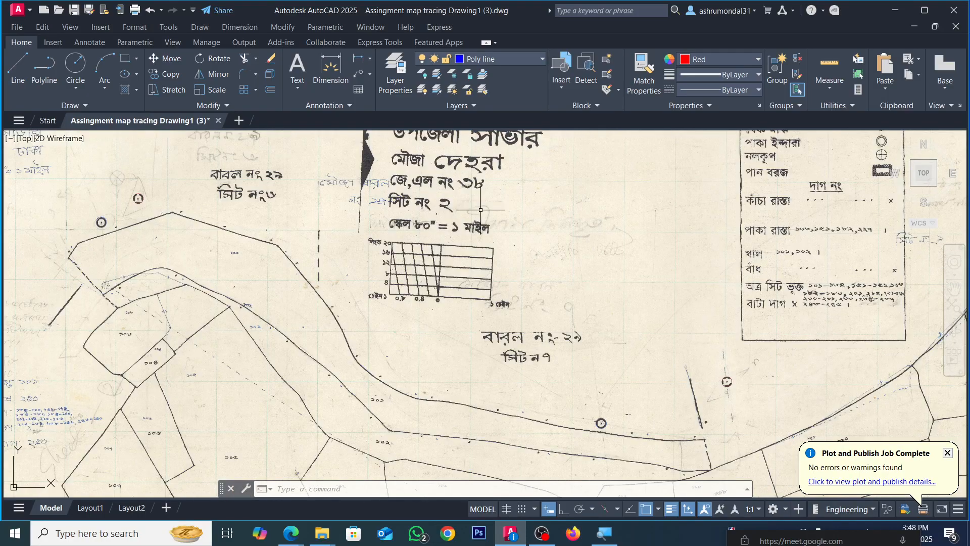
pyautogui.scroll(-2, 471, 201)
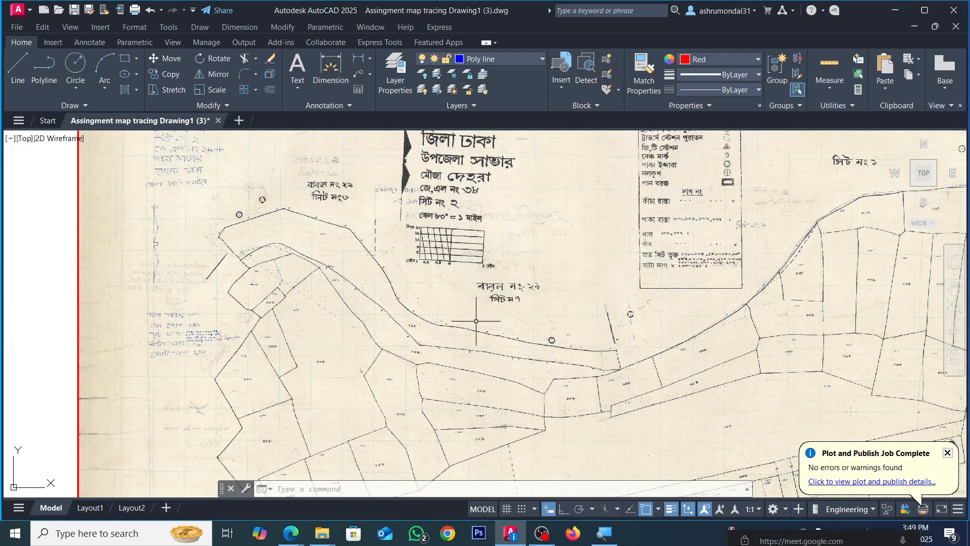
pyautogui.scroll(-5, 447, 283)
pyautogui.scroll(7, 505, 303)
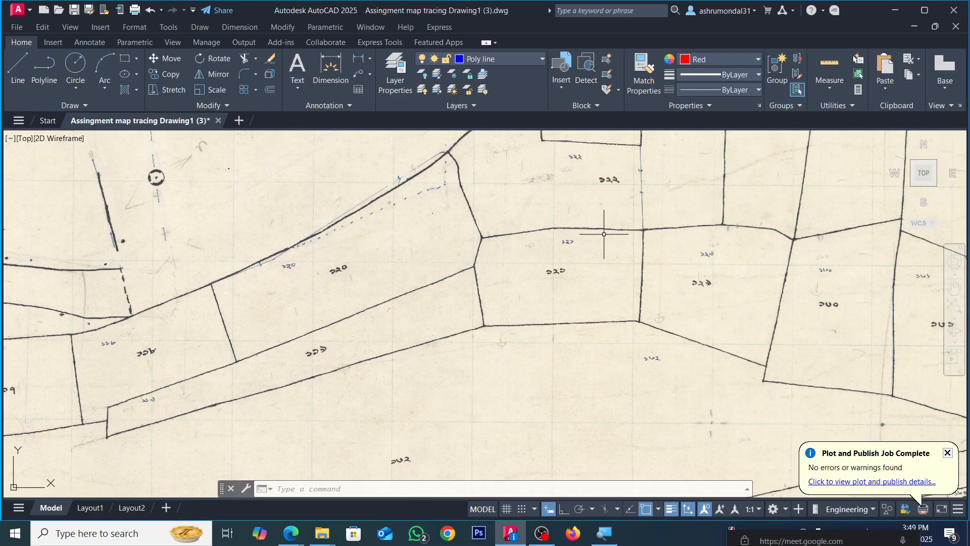
pyautogui.scroll(-2, 391, 229)
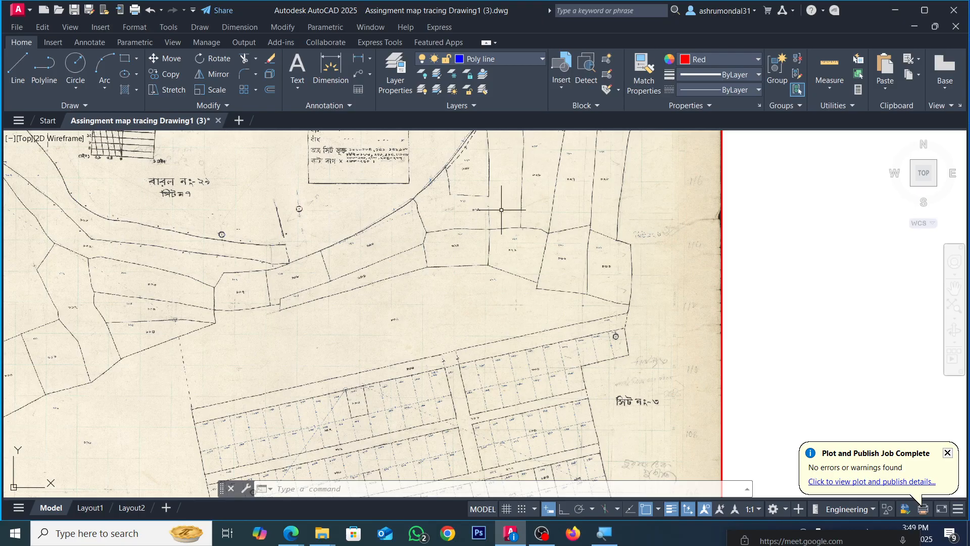
pyautogui.scroll(-2, 502, 210)
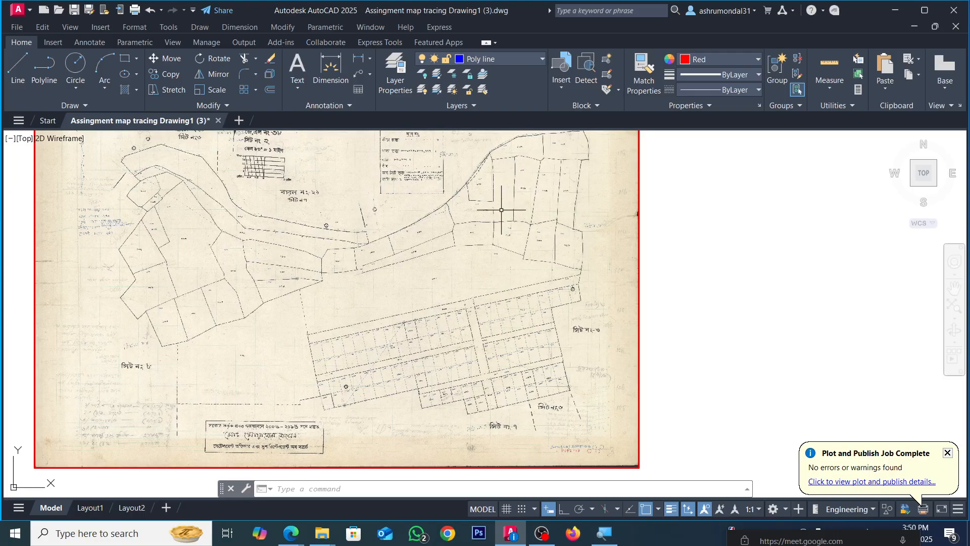
pyautogui.click(542, 533)
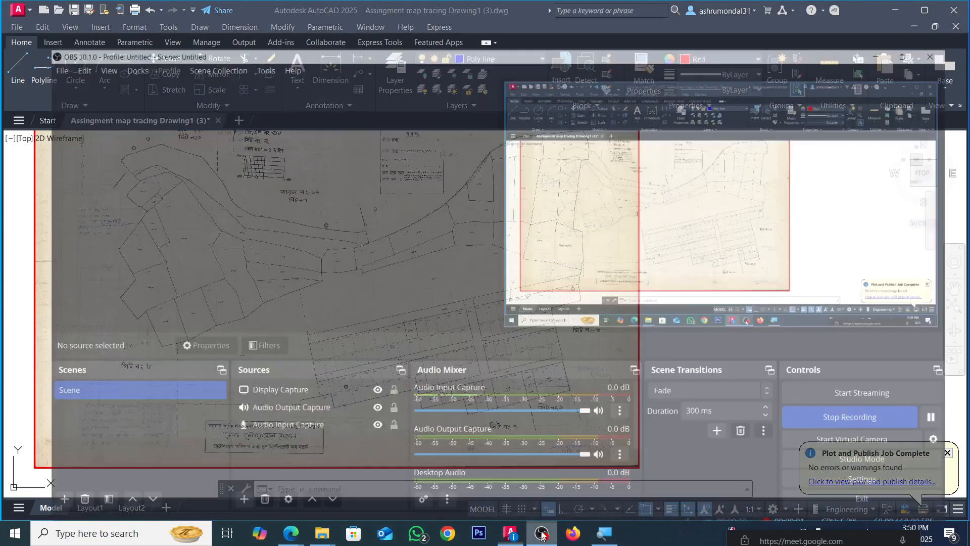